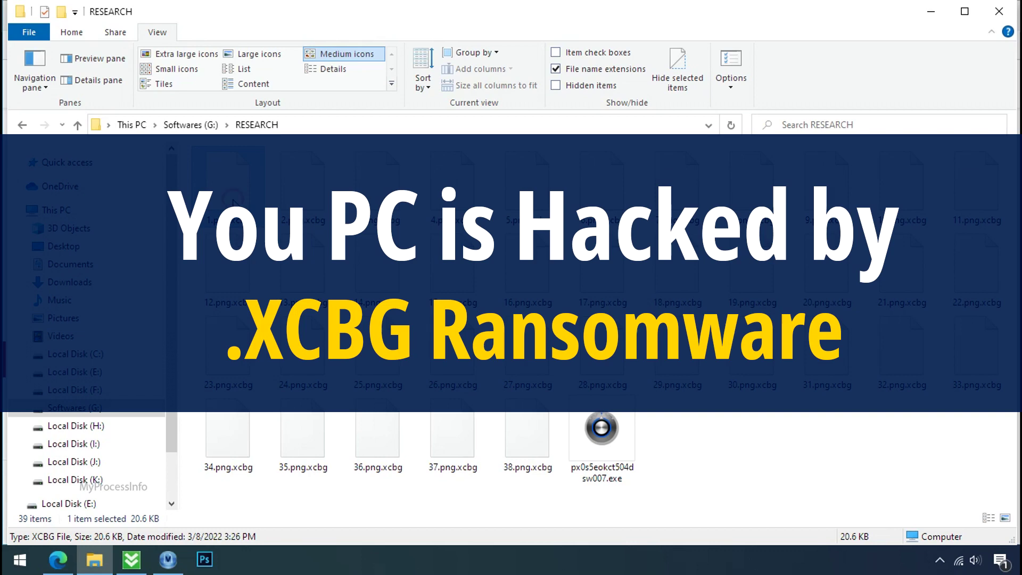
Look through the encrypted .xcbg files, including 14.png.xcbg, 27.png.xcbg and 26.png.xcbg.
left_click(302, 277)
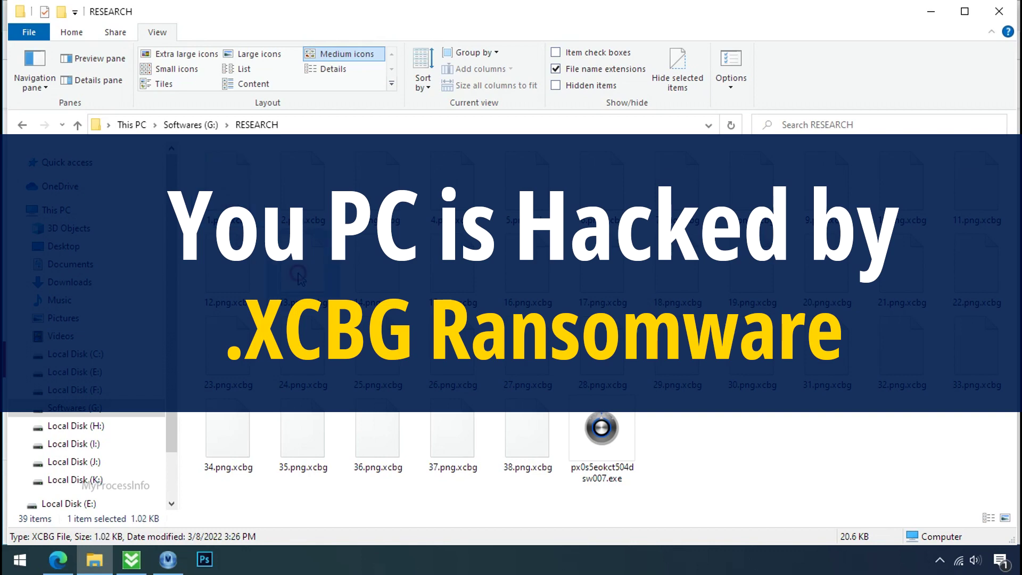
left_click(354, 264)
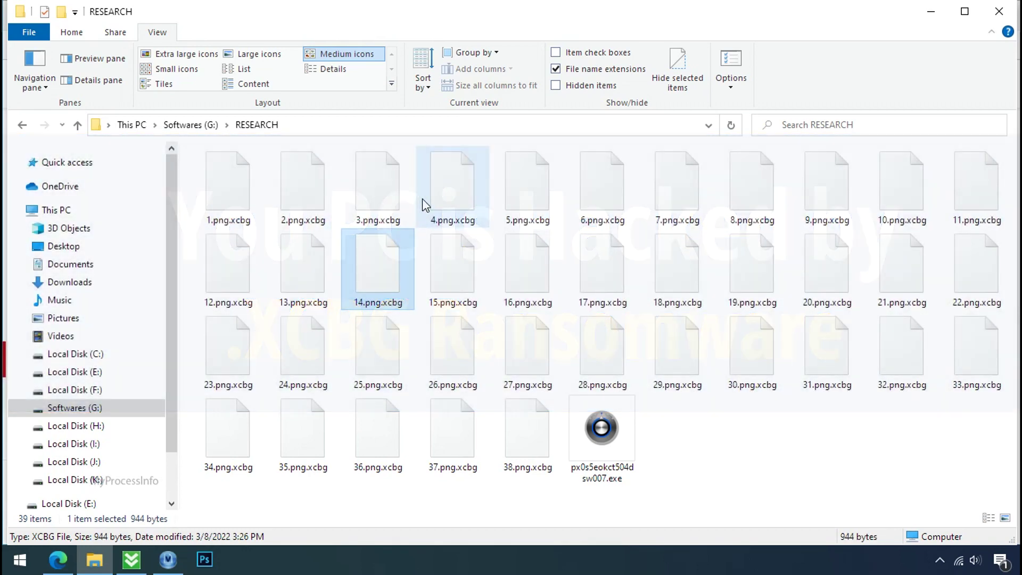
left_click(423, 198)
left_click(522, 220)
left_click(533, 326)
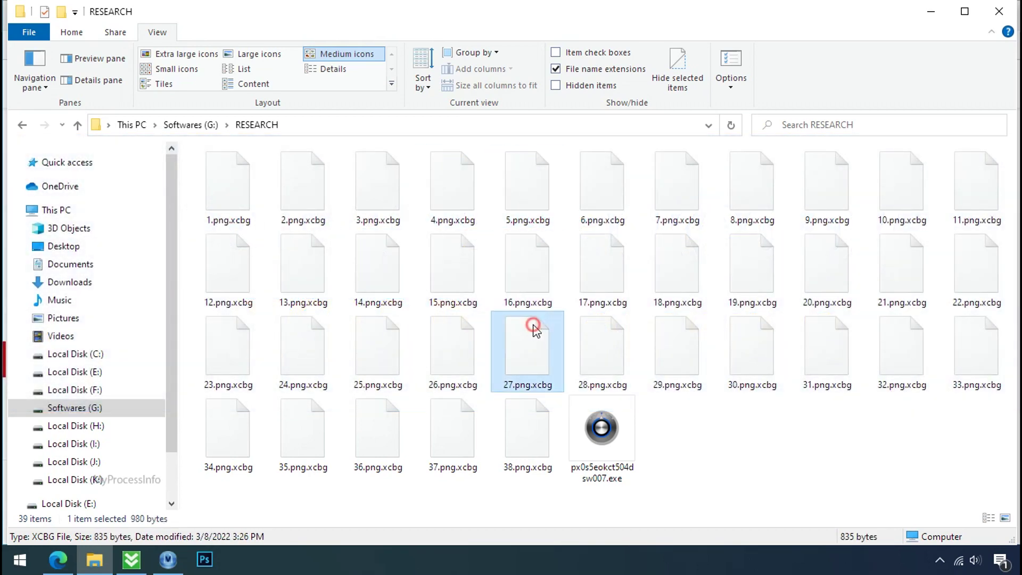
left_click(462, 351)
left_click(455, 414)
left_click(459, 360)
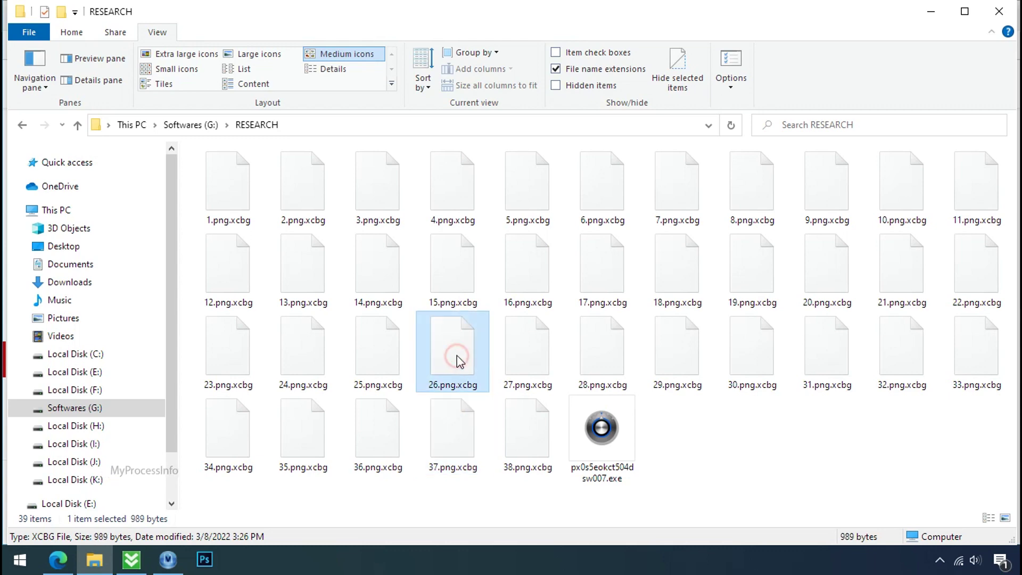
Check 26.png.xcbg's properties to confirm its type is XCBG File (.xcbg).
right_click(456, 355)
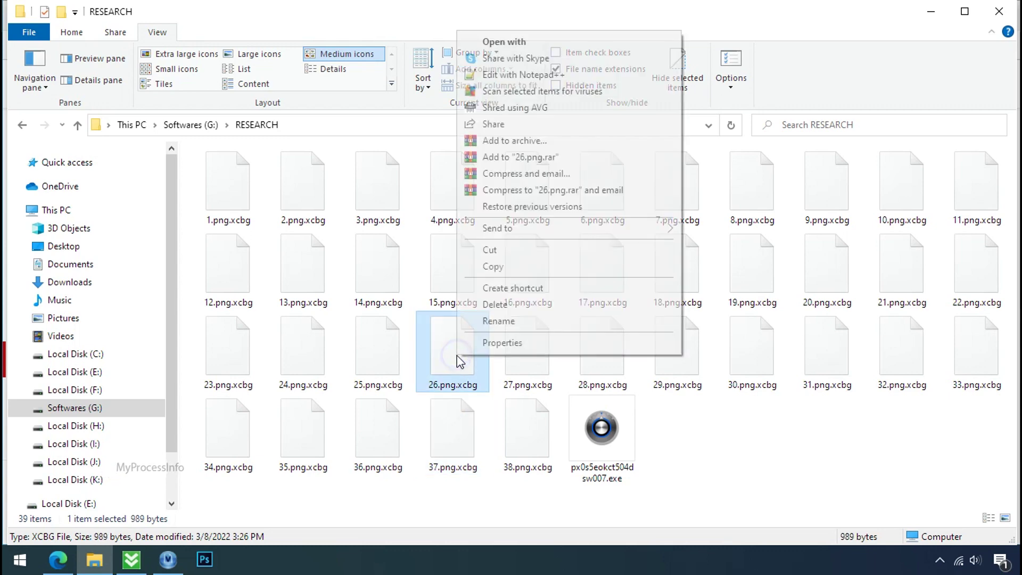
left_click(487, 344)
left_click_drag(604, 258, 526, 273)
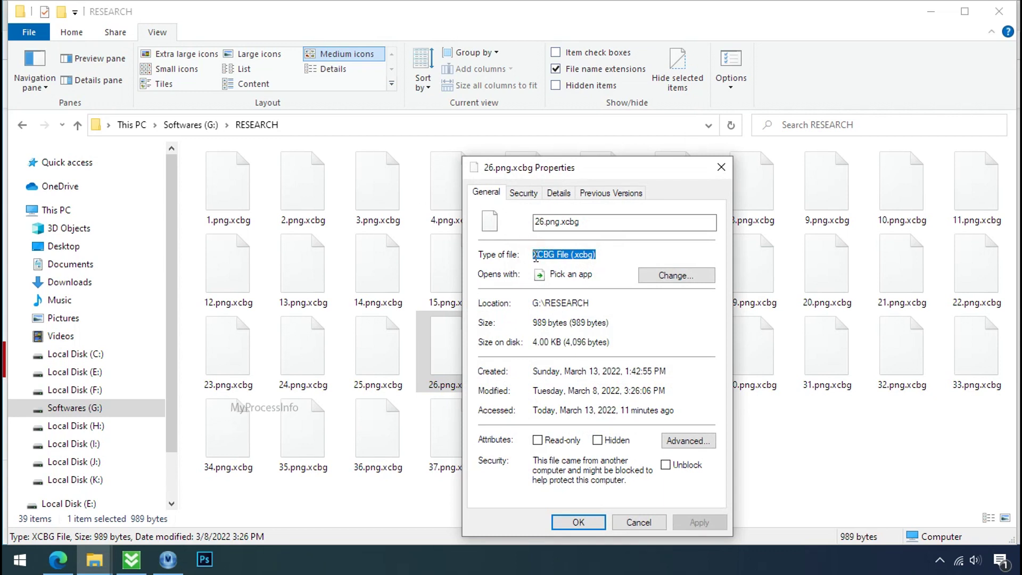
left_click(535, 257)
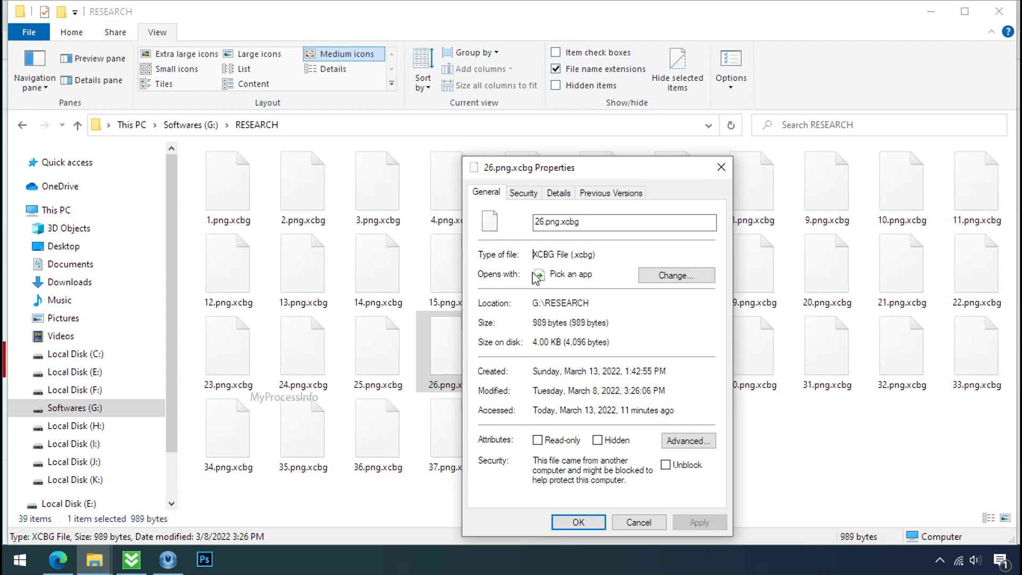
left_click(579, 523)
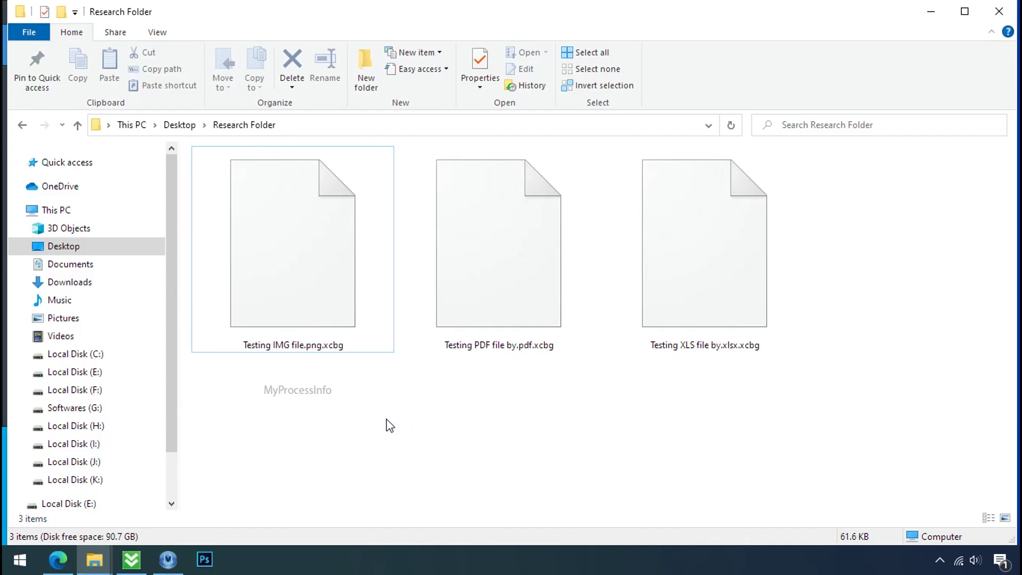
Strip .xcbg from the image to get 'Testing IMG file.png', then try opening it in Photos.
left_click(468, 269)
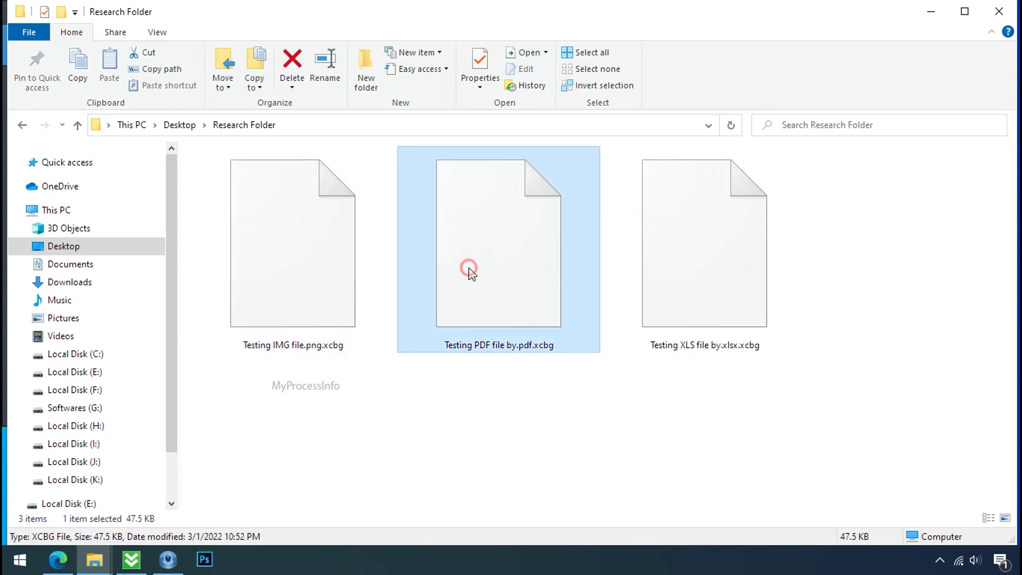
left_click(683, 255)
left_click(316, 314)
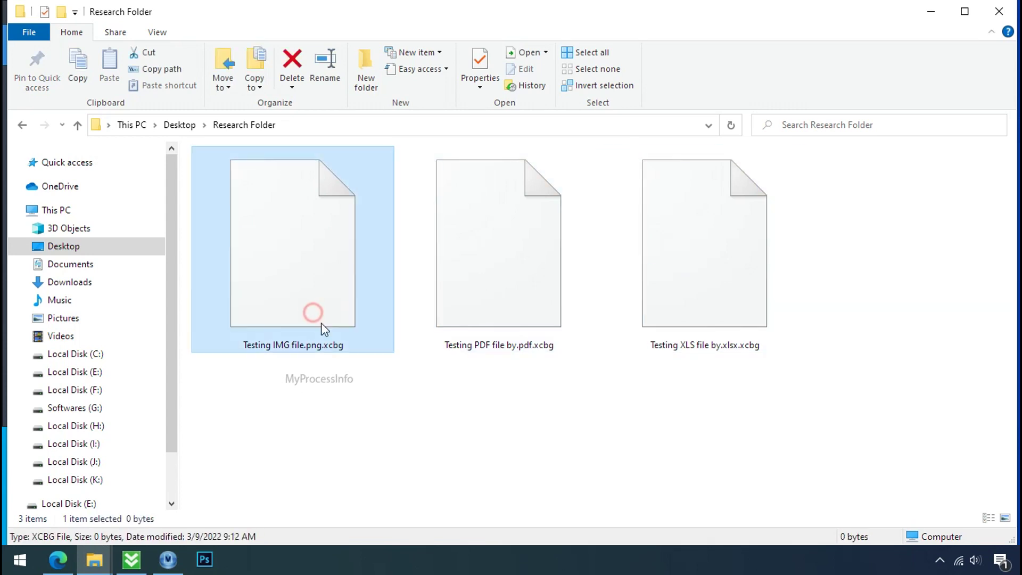
left_click(328, 351)
left_click_drag(324, 345, 389, 336)
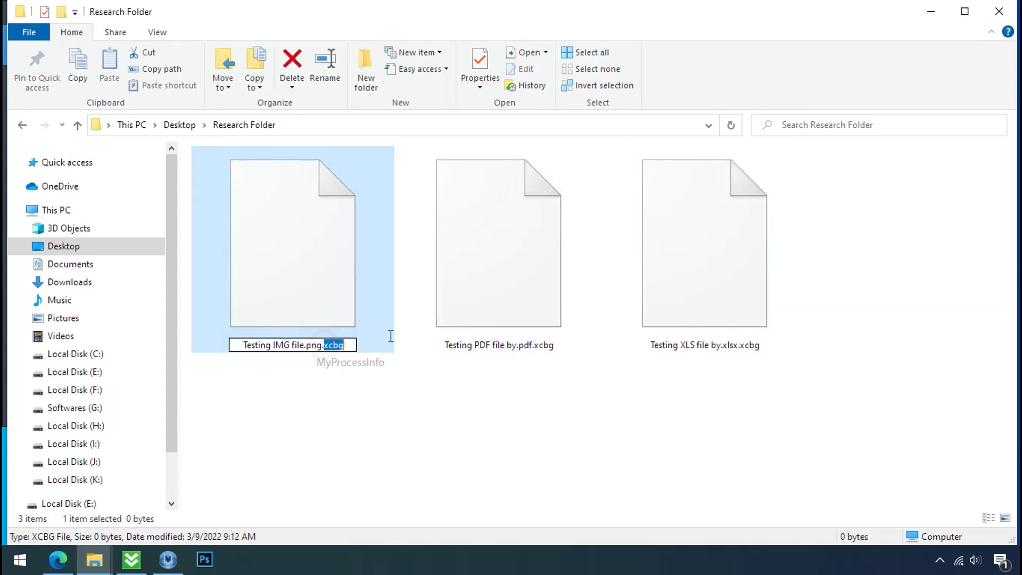
key("BackSpace")
key("Return")
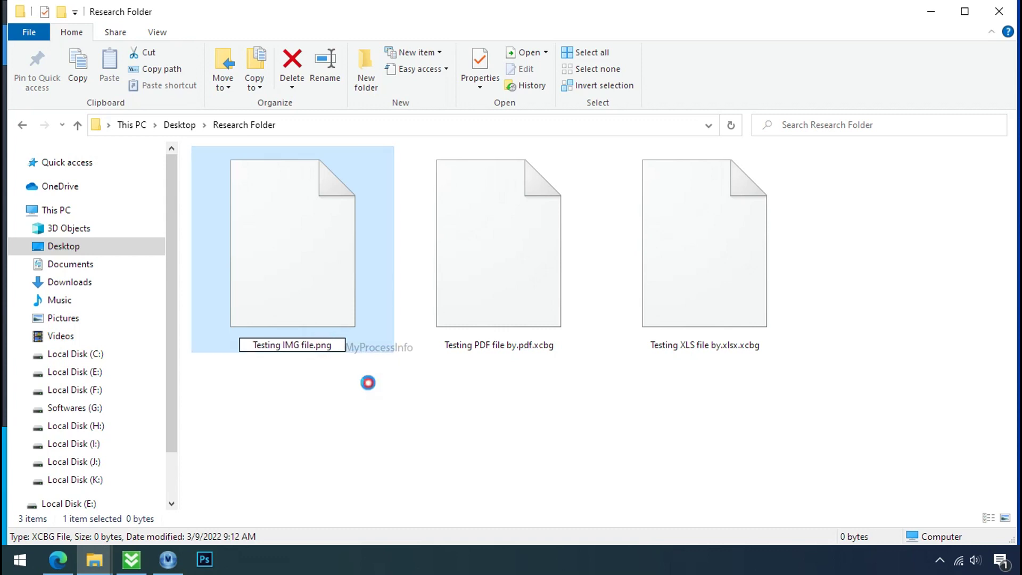
left_click(575, 289)
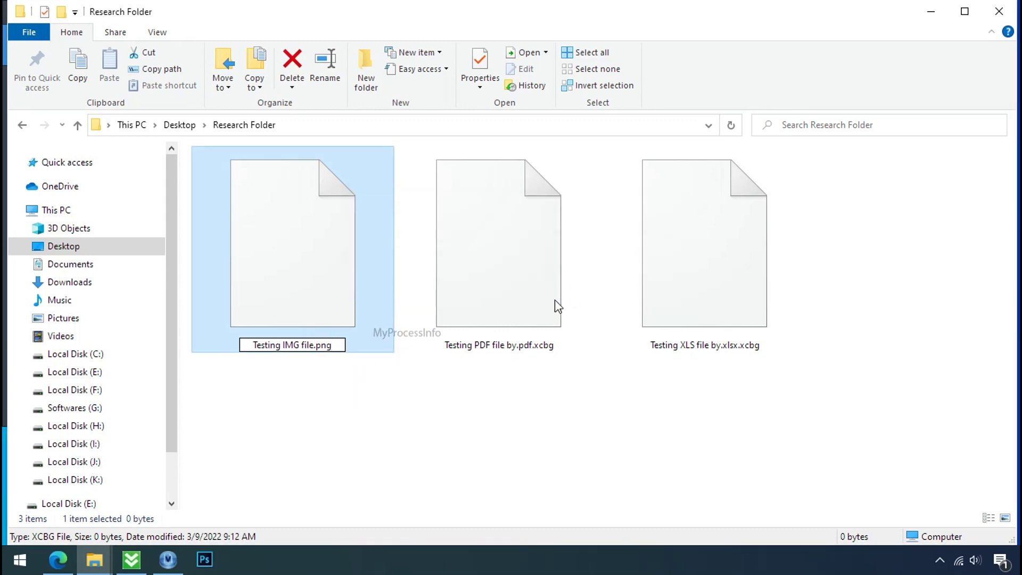
double_click(328, 318)
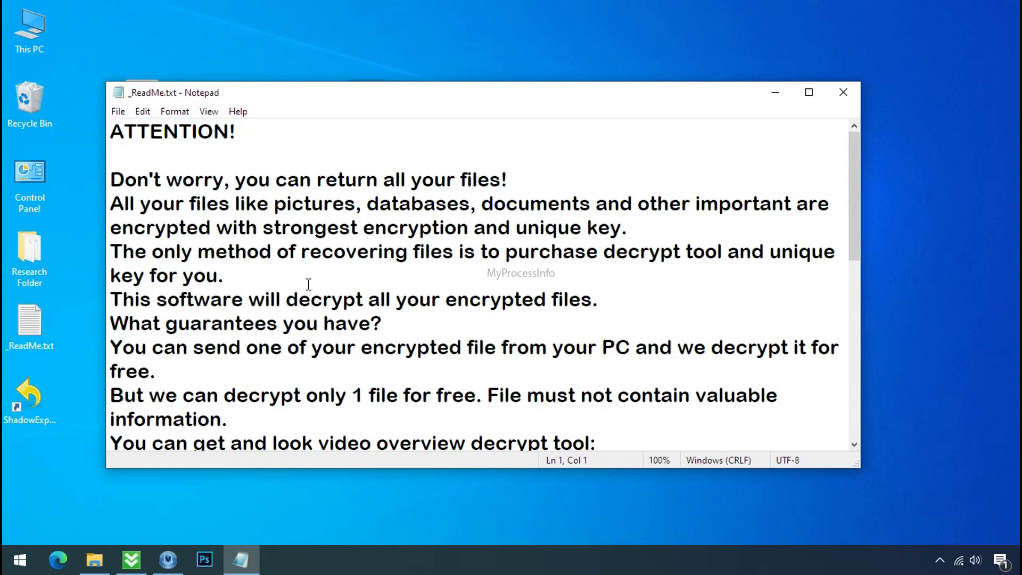
Review the ransom note's two contact e-mail addresses and the victim's personal ID, then close Notepad.
scroll(308, 284, "down", 6)
double_click(272, 286)
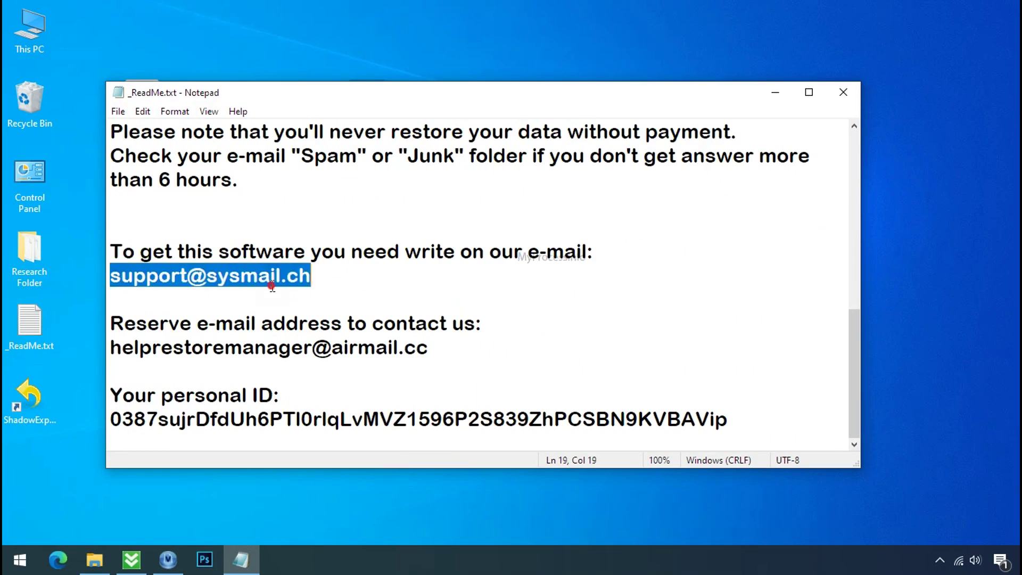
double_click(254, 346)
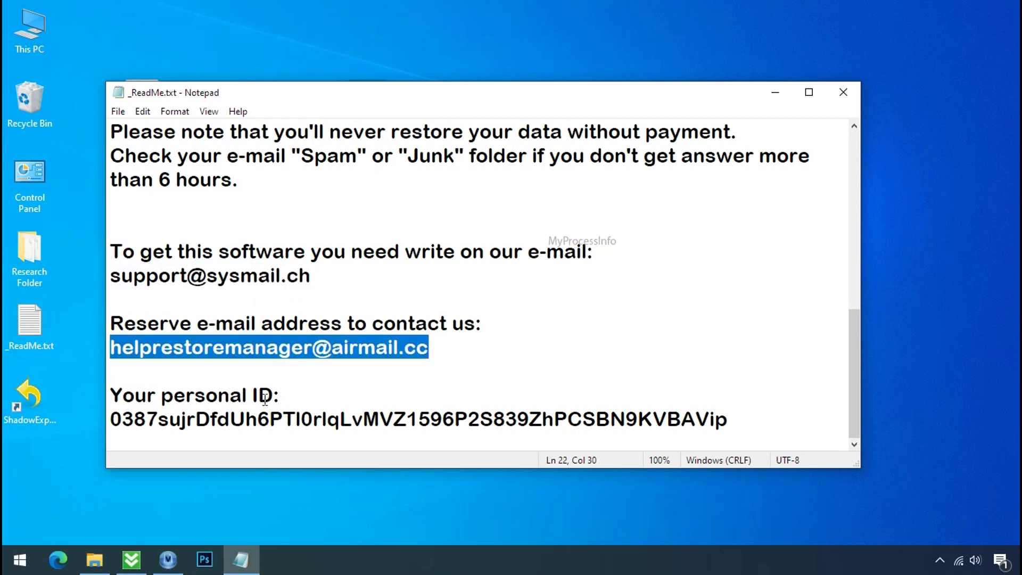
double_click(263, 419)
scroll(299, 388, "up", 6)
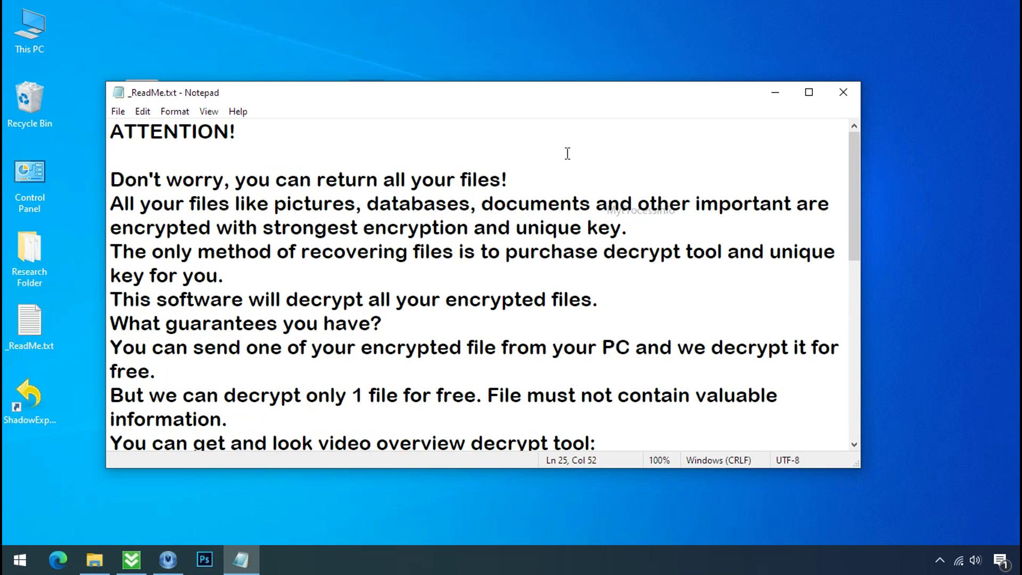
left_click(845, 95)
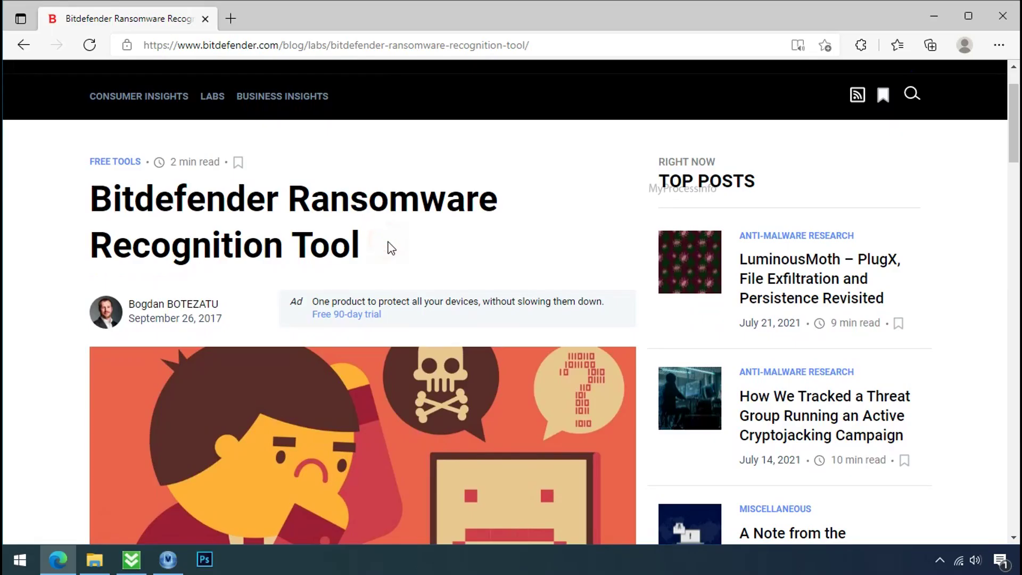
Download BDRansomRecognitionTool.exe from the Bitdefender Ransomware Recognition Tool page.
scroll(389, 250, "down", 8)
scroll(389, 250, "down", 6)
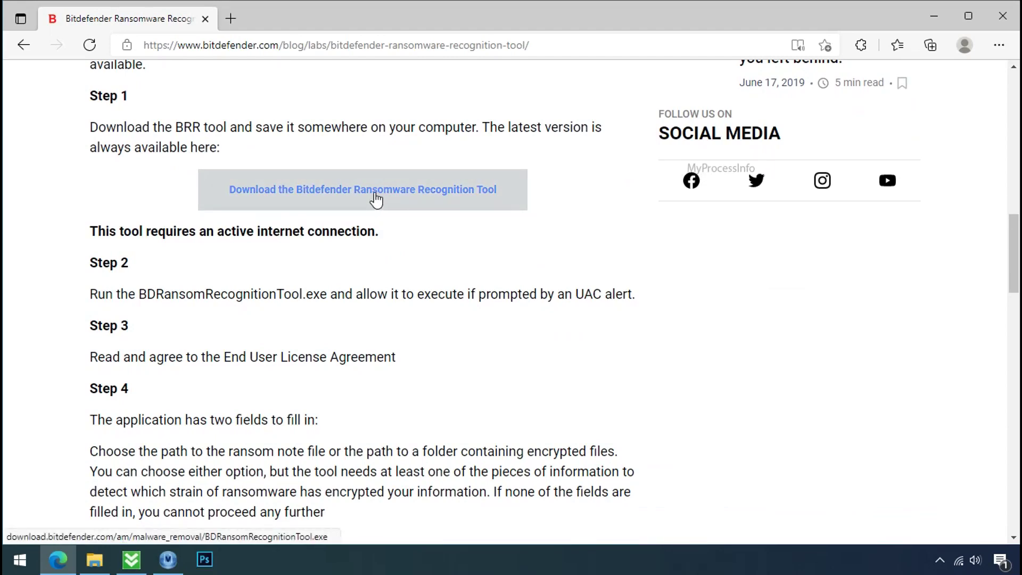
left_click(376, 200)
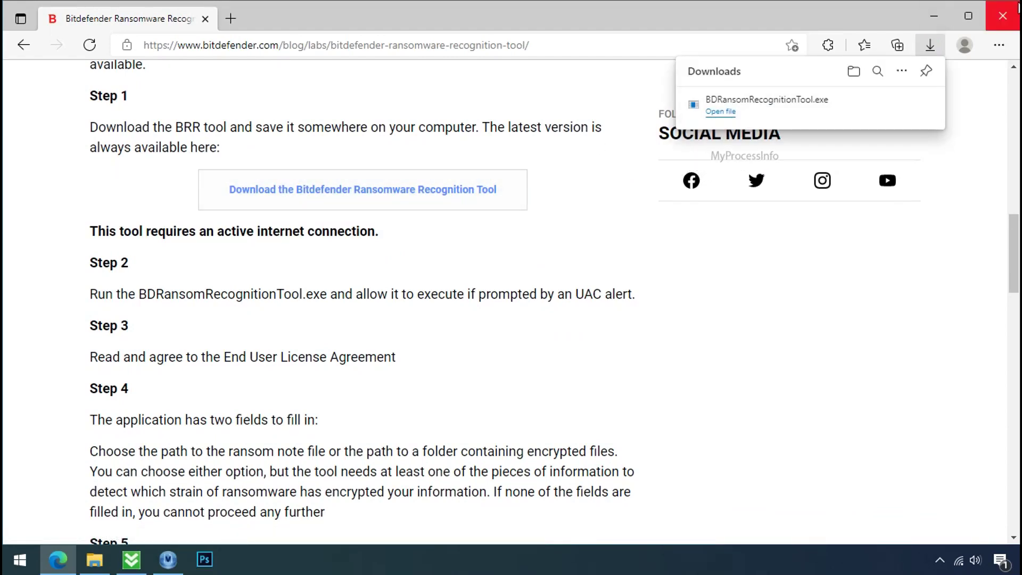
Launch the Bitdefender Ransomware Recognition Tool and accept its licence agreement.
left_click(1015, 11)
double_click(145, 105)
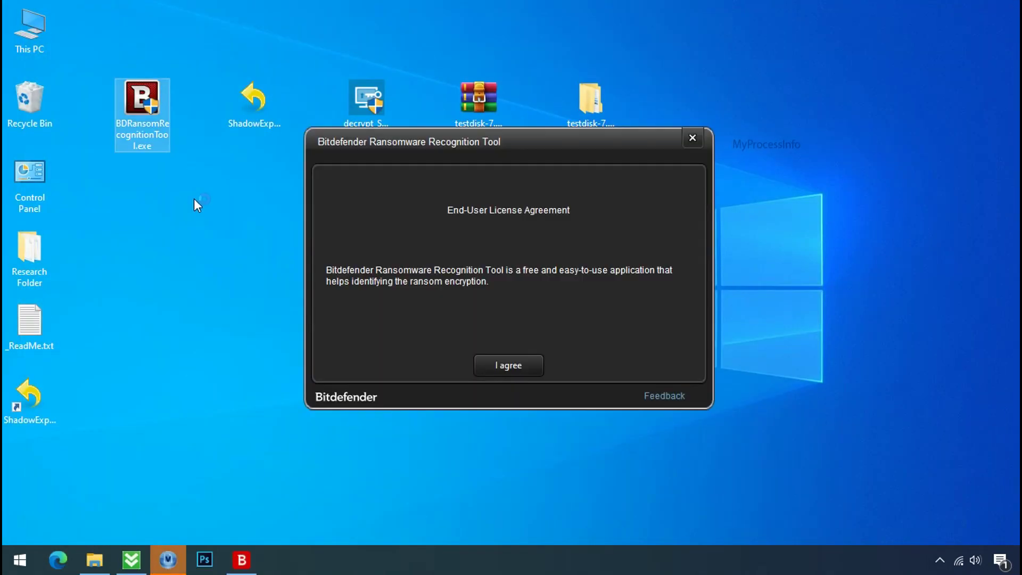
left_click(508, 373)
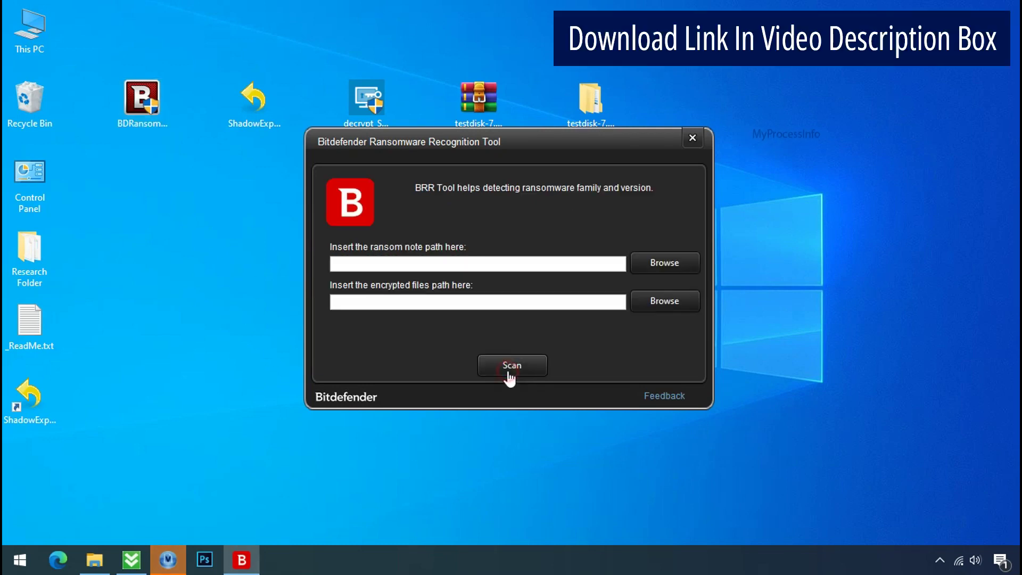
Scan _ReadMe.txt, review the STOP and KeyPass matches at 47%, and close the tool.
left_click(663, 262)
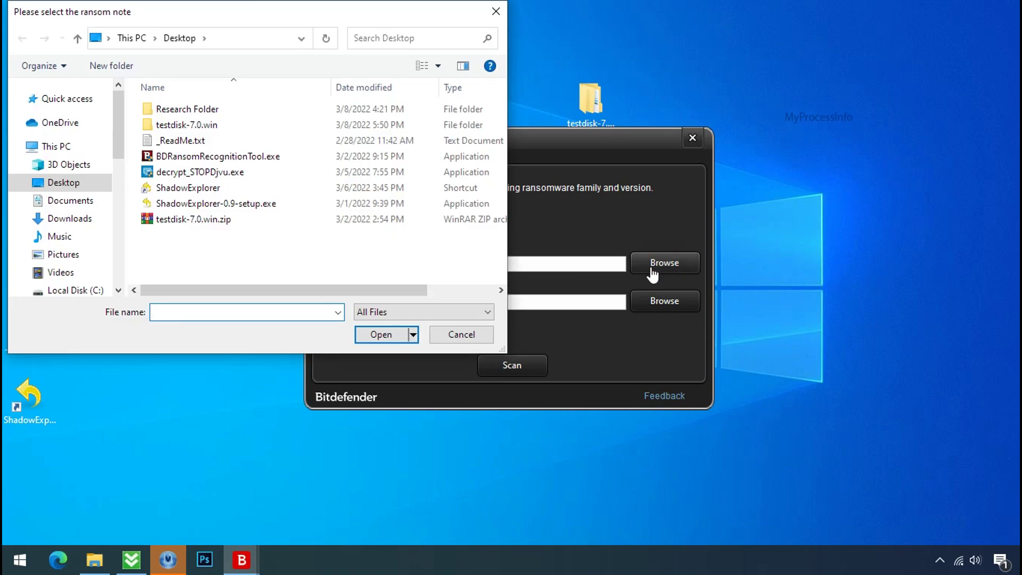
double_click(191, 140)
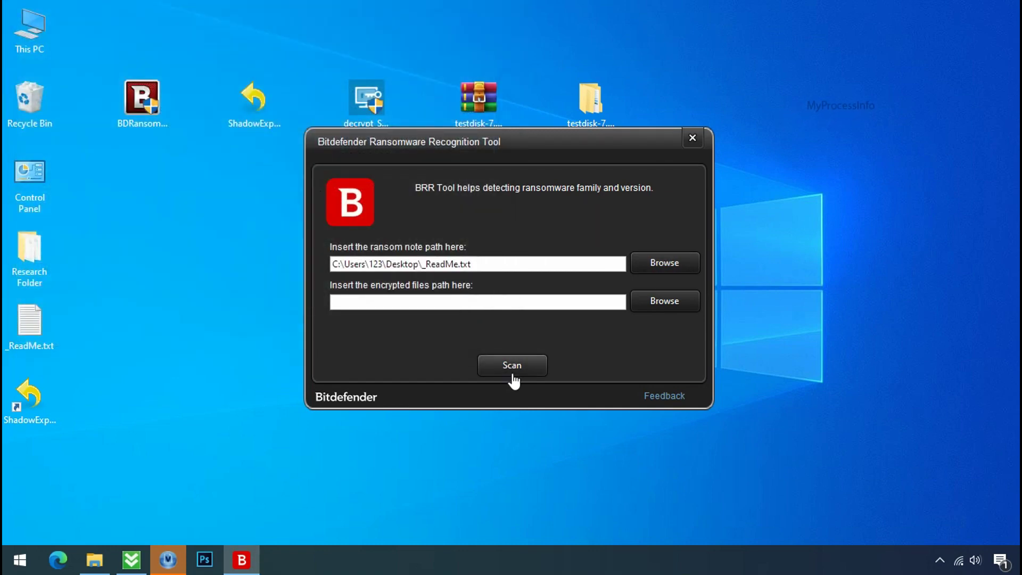
left_click(512, 373)
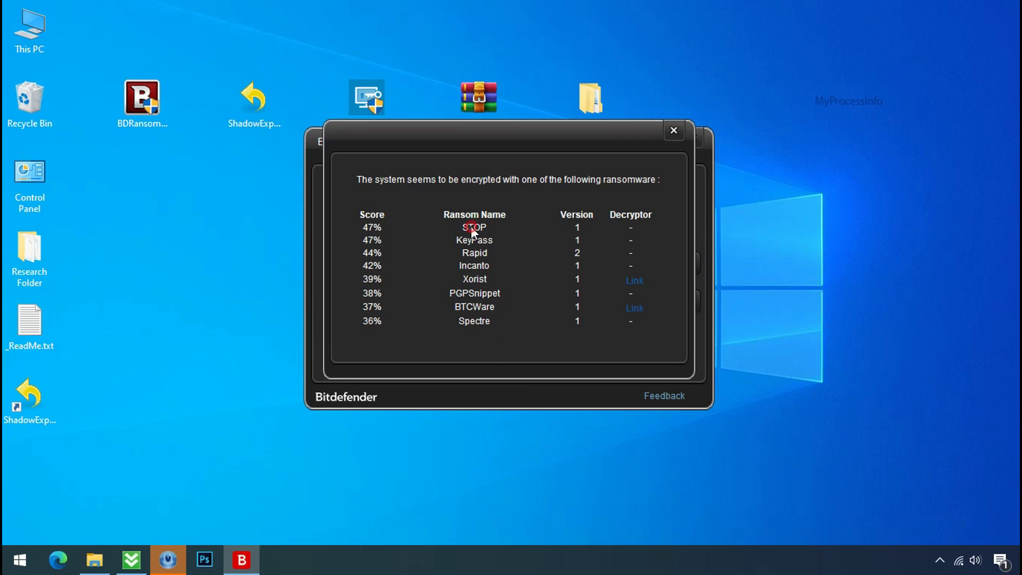
left_click(674, 131)
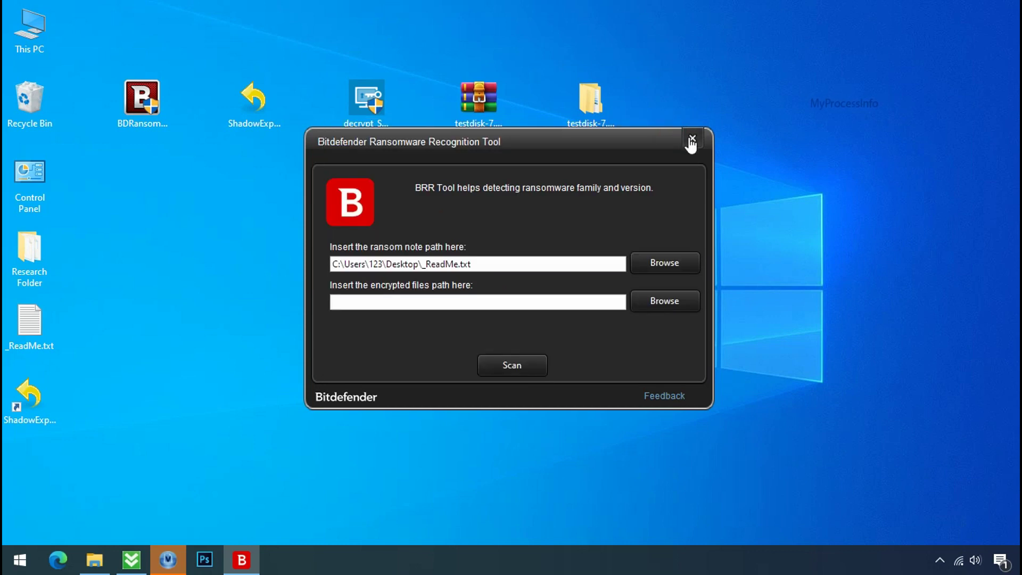
left_click(691, 139)
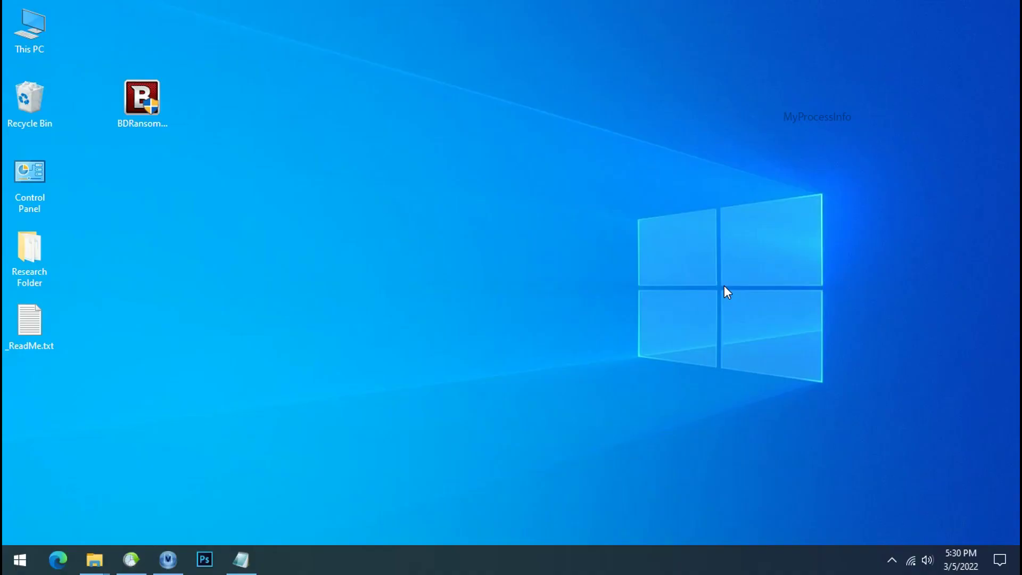
Search 'task sch' from the Start Menu and launch Task Scheduler.
left_click(17, 559)
type("t")
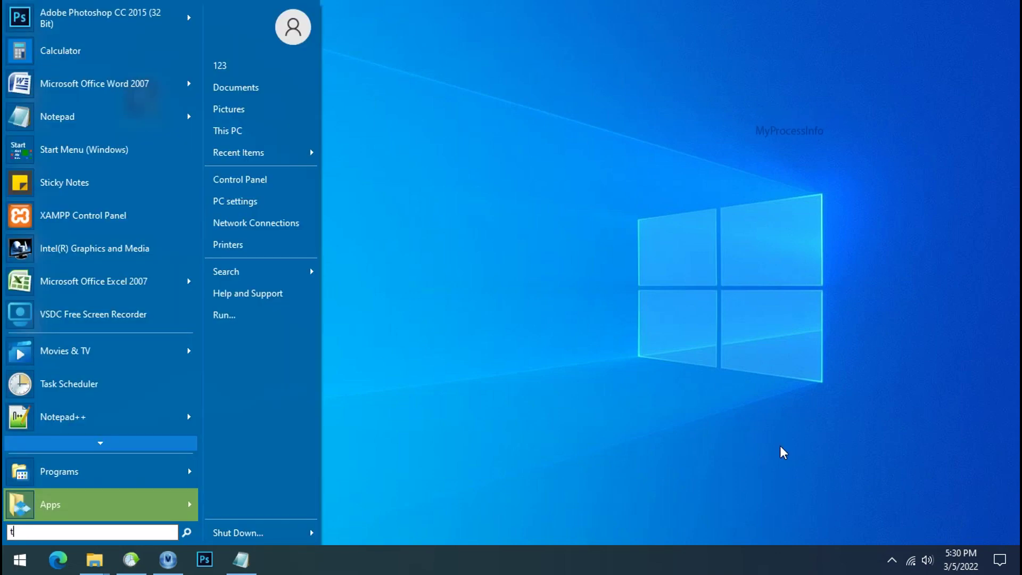
type("ask sch")
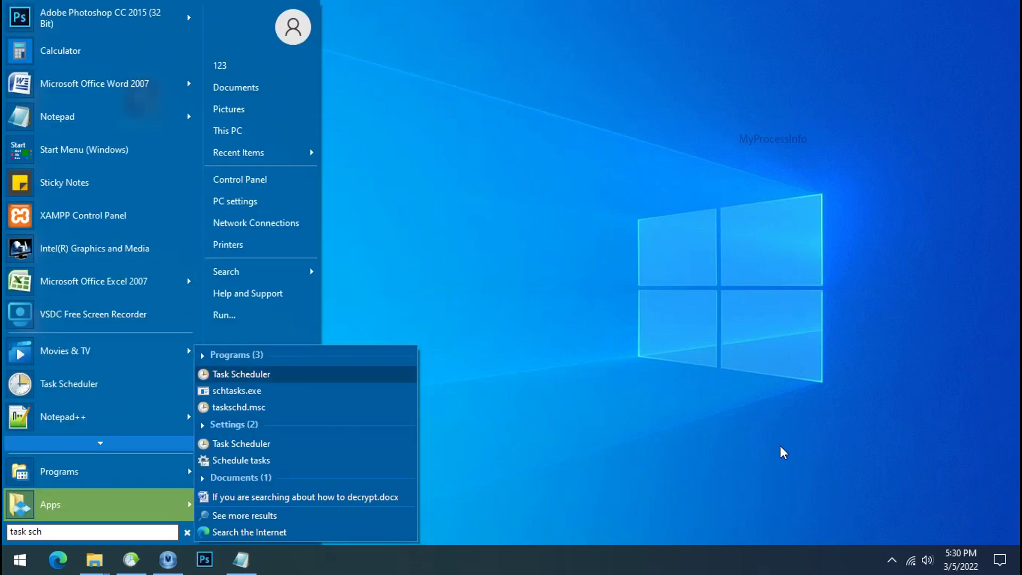
left_click(254, 371)
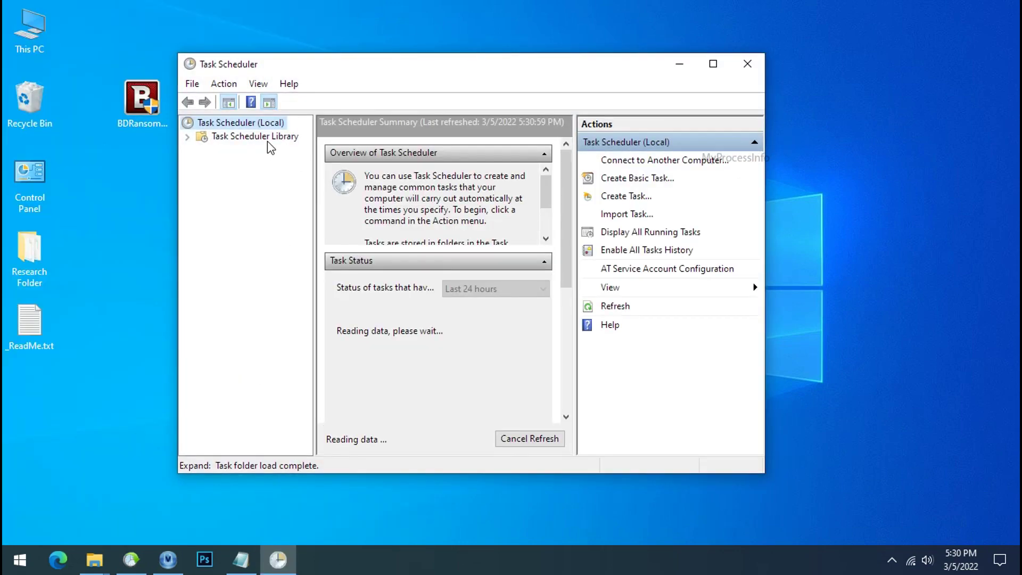
Find the Time Trigger Task in the Task Scheduler Library.
left_click(266, 137)
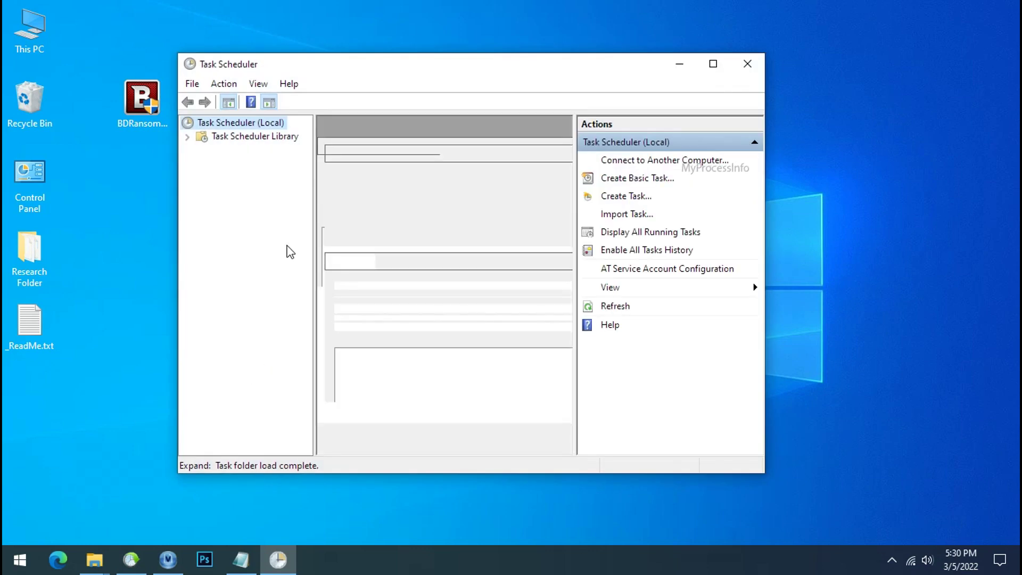
scroll(421, 204, "down", 3)
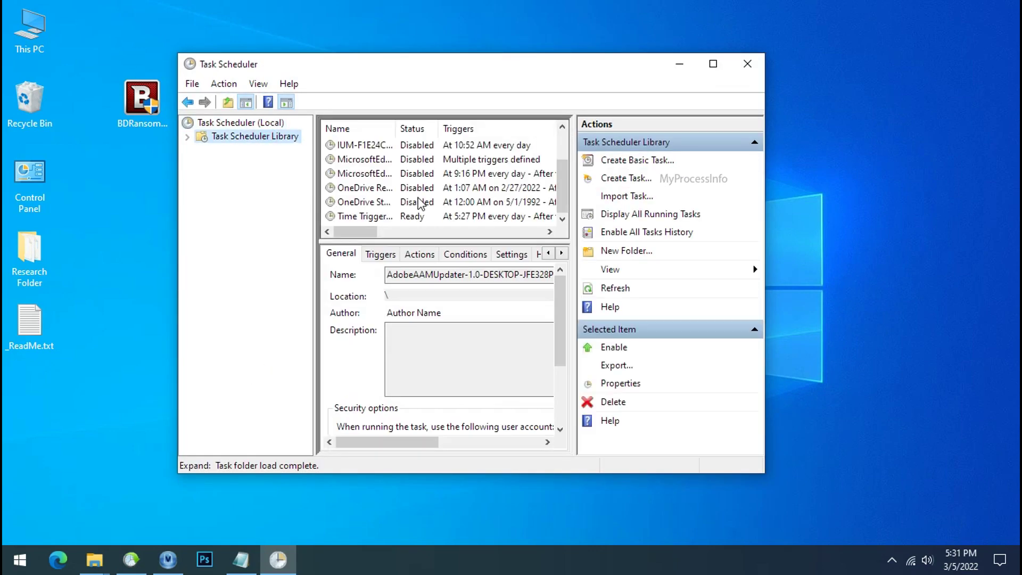
left_click(378, 218)
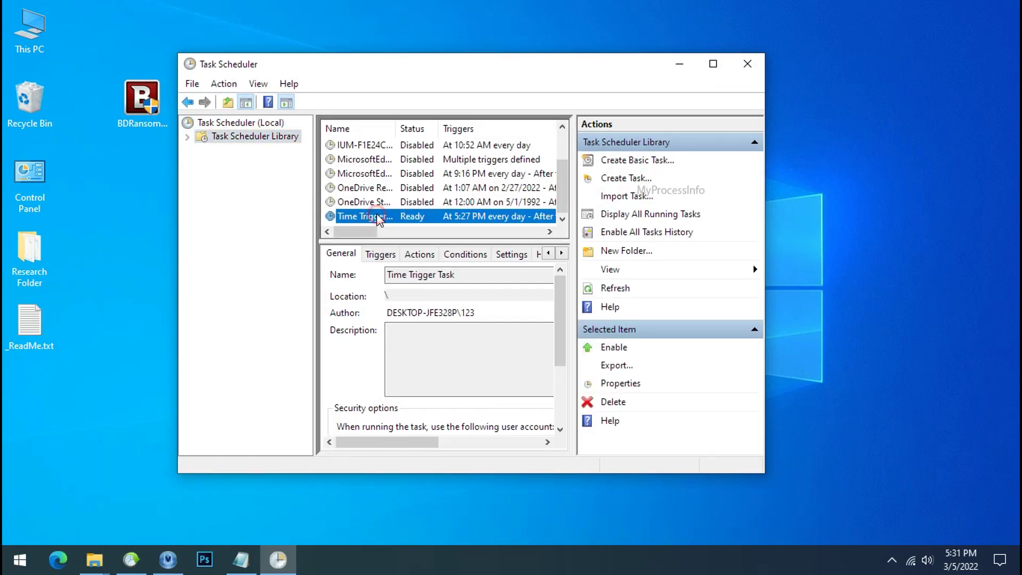
left_click_drag(458, 274, 297, 256)
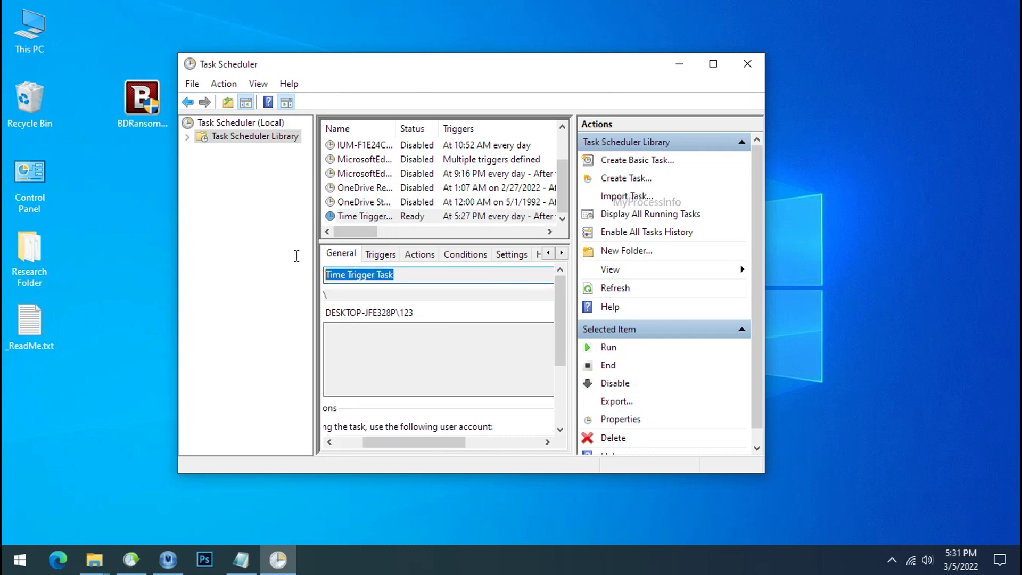
left_click(406, 218)
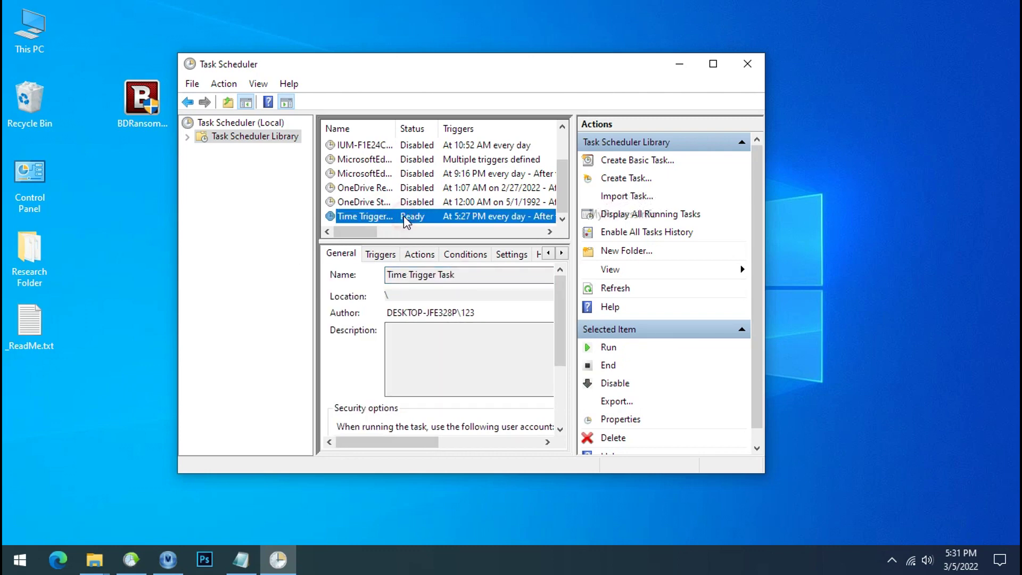
Open the task's 'Start a program' action to see that it runs mnrr64.exe from %localappdata%.
double_click(407, 220)
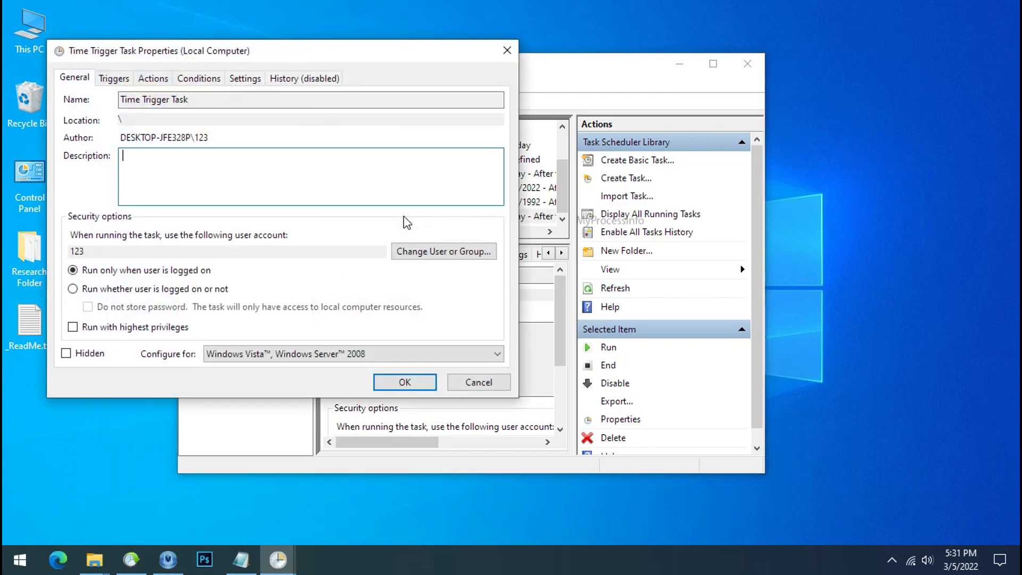
left_click(153, 78)
left_click(241, 156)
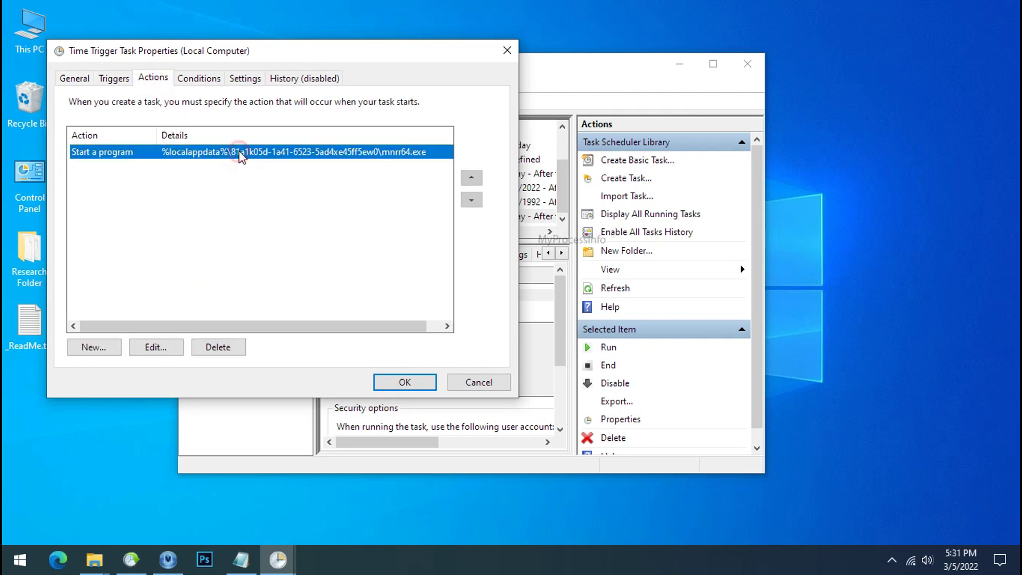
double_click(241, 156)
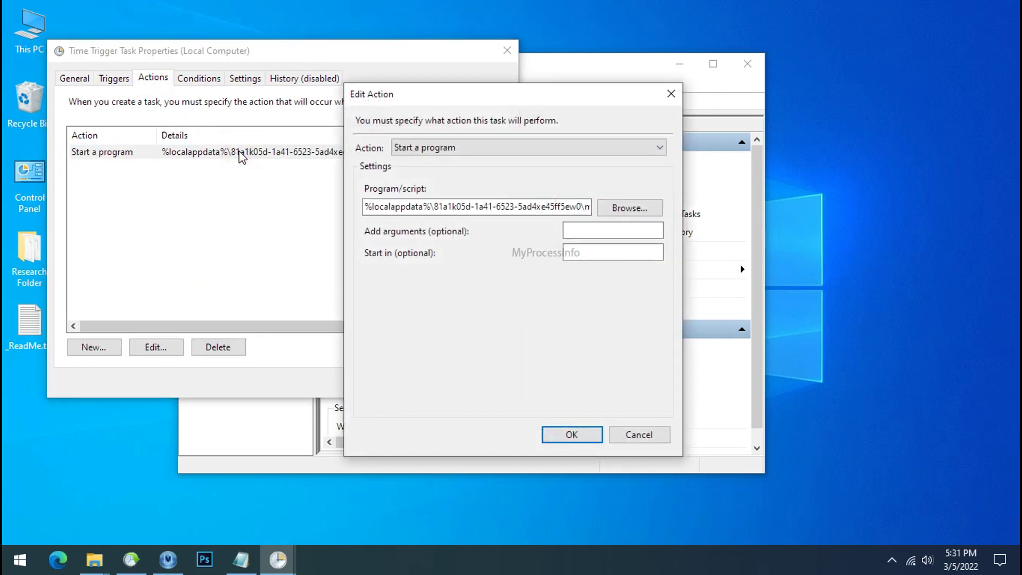
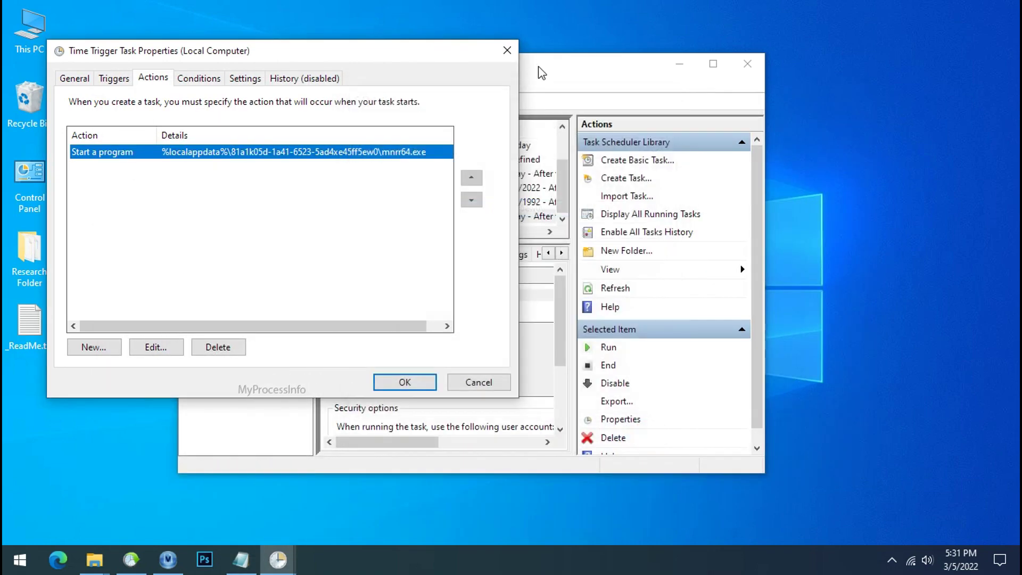
Close the task properties and delete the Time Trigger Task from the Task Scheduler Library.
left_click(517, 50)
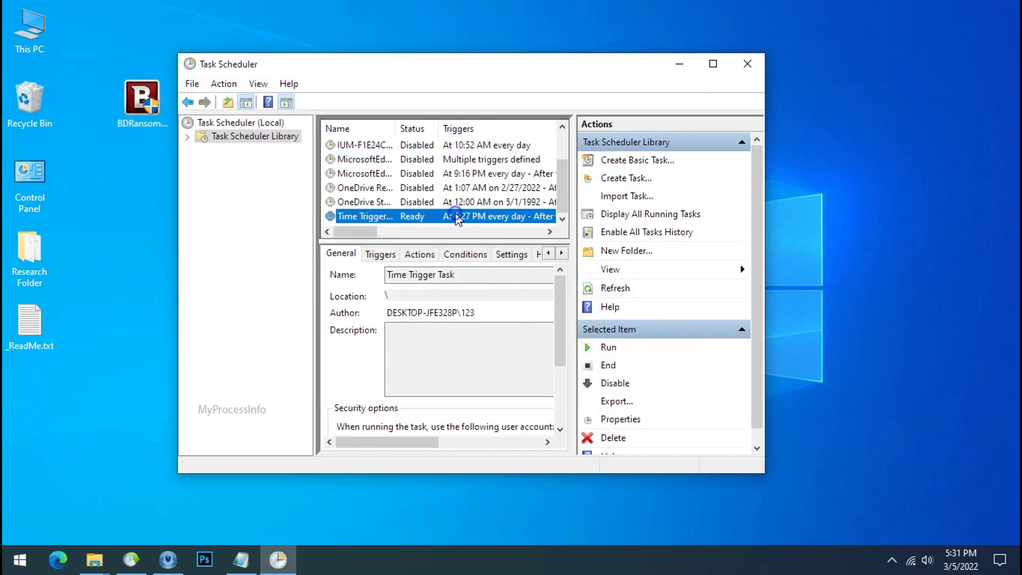
right_click(456, 218)
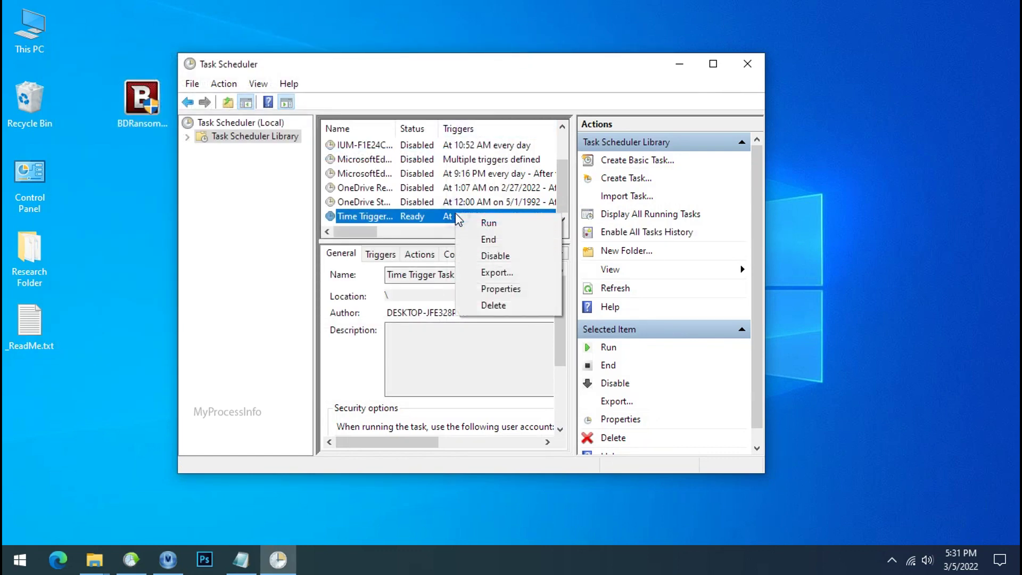
left_click(495, 306)
left_click(508, 333)
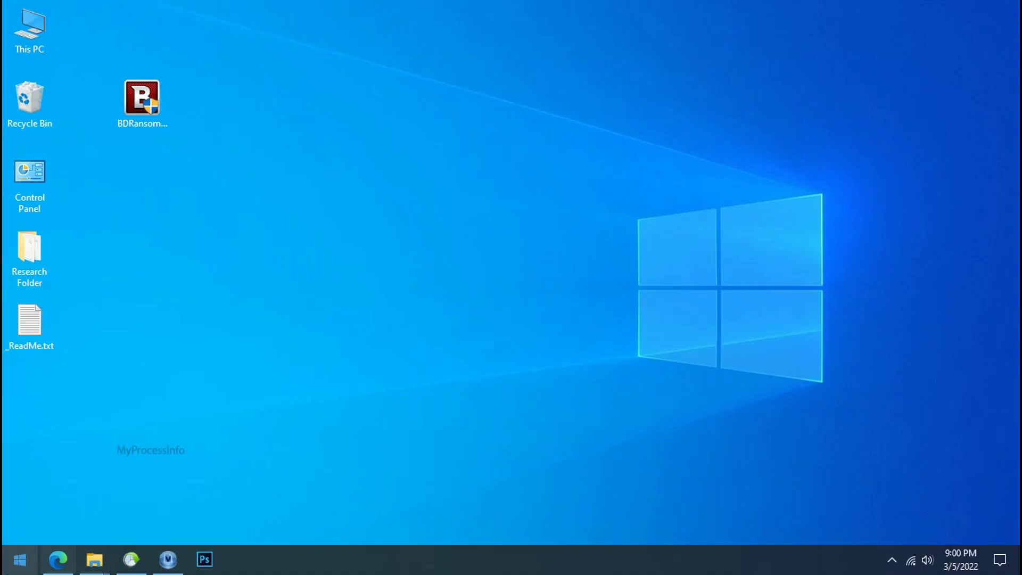
Go to %LOCALAPPDATA% via Start search and select the random-named malware folder.
left_click(20, 559)
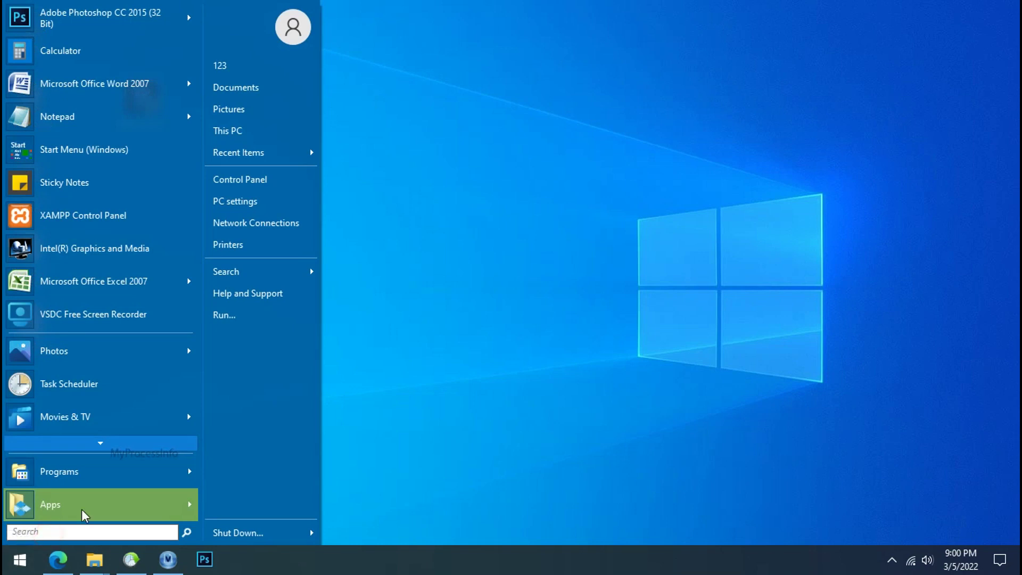
type("%LOCALAPP")
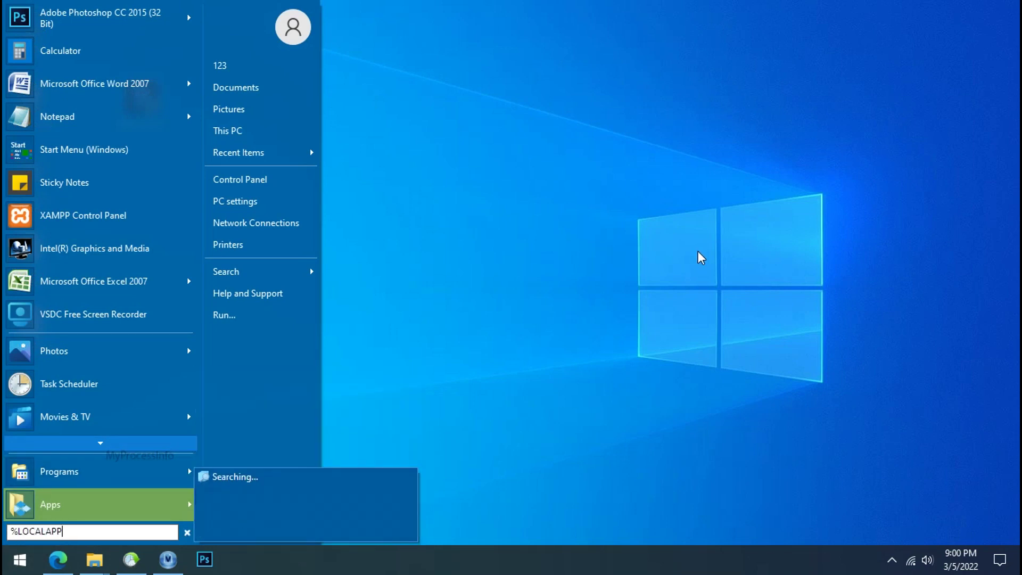
type("DATA%")
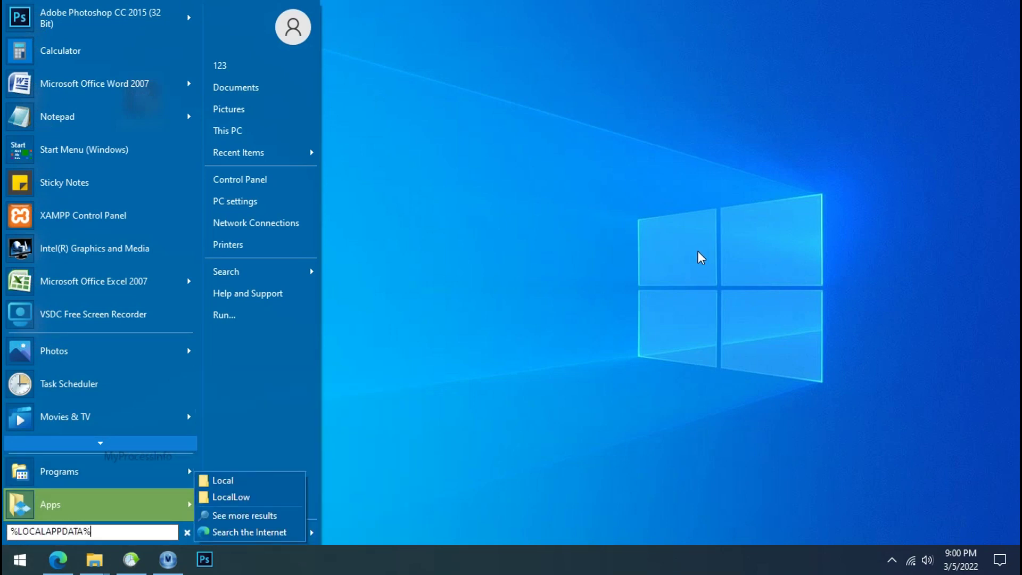
key("Return")
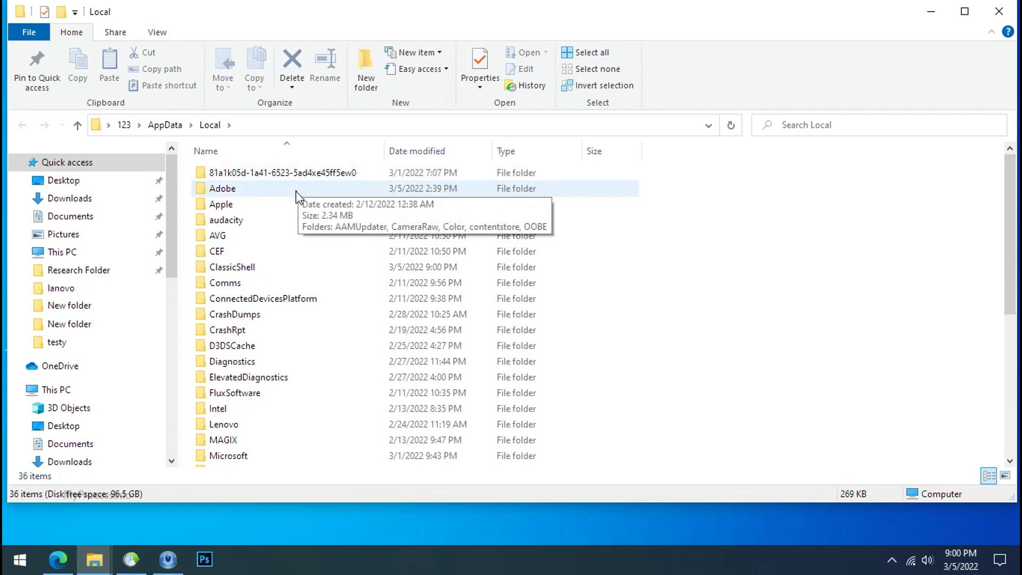
left_click(302, 175)
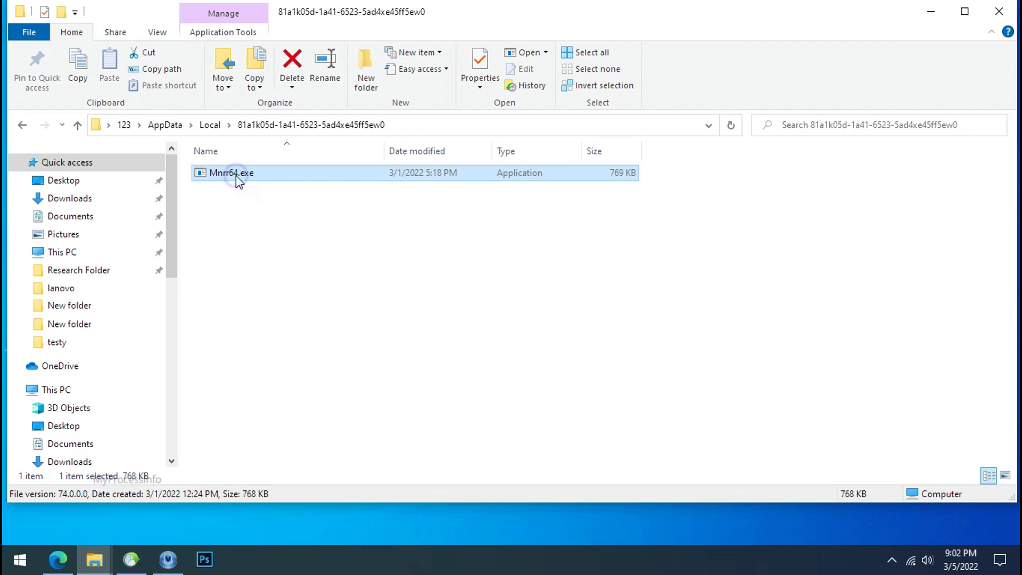
Try deleting Mnrr64.exe twice, cancel the access-denied error, and close Explorer.
right_click(236, 175)
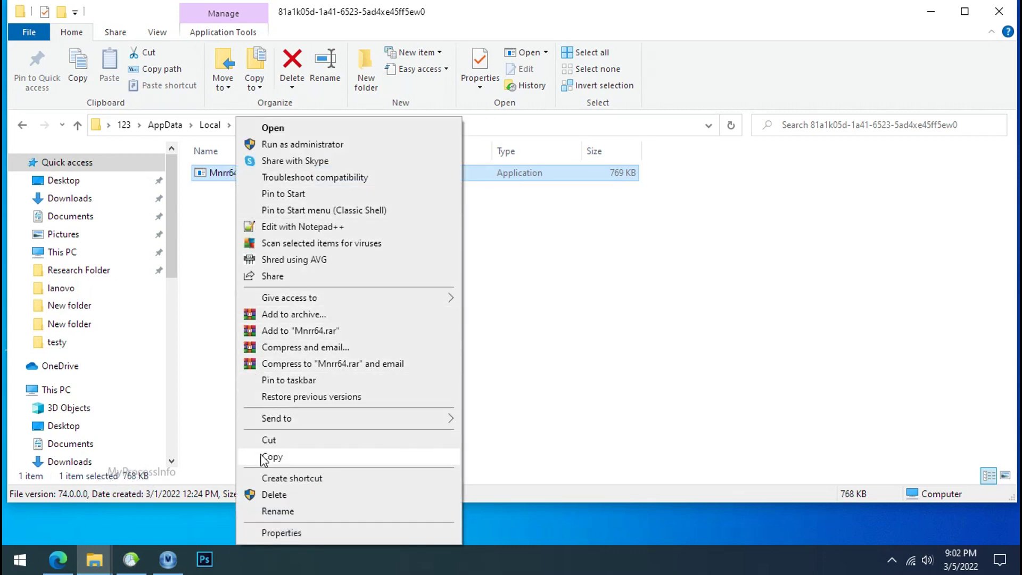
left_click(274, 495)
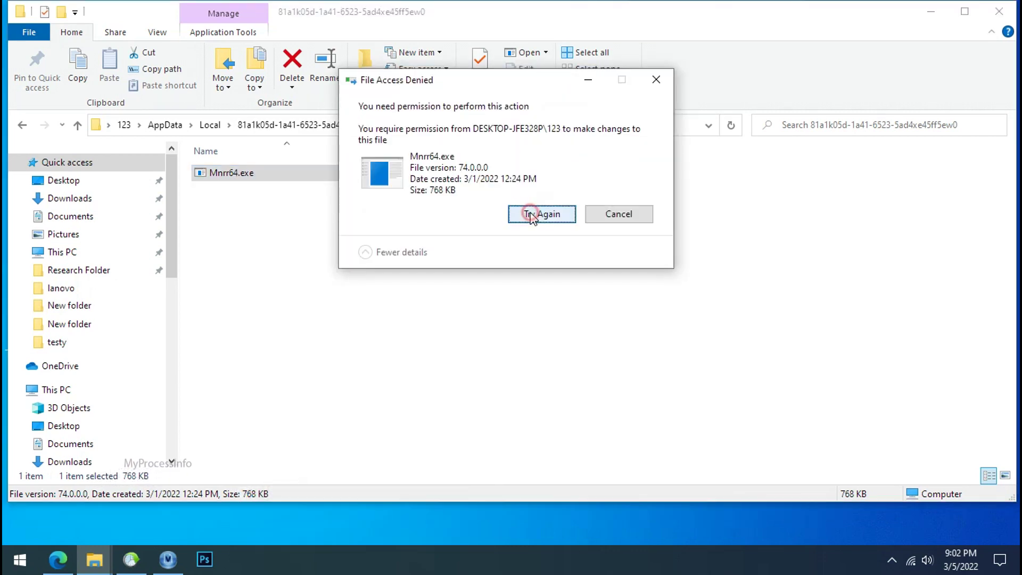
left_click(532, 214)
left_click(532, 213)
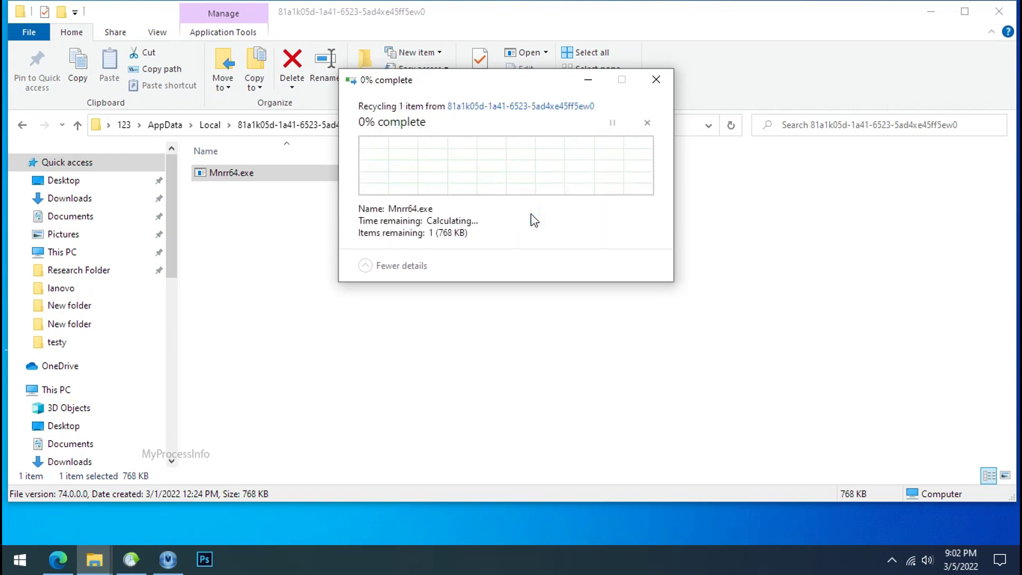
left_click(619, 214)
left_click(998, 13)
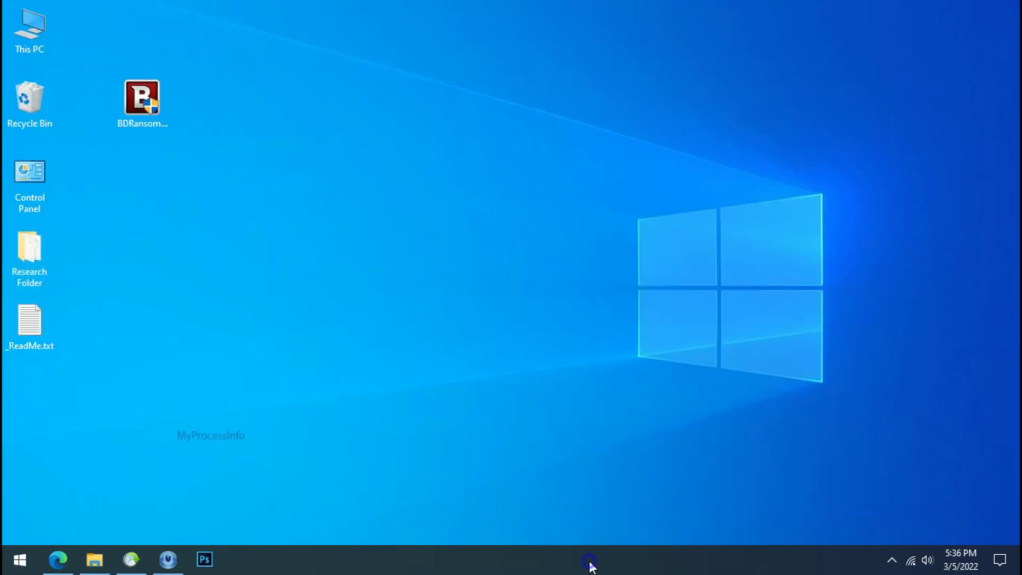
Launch Task Manager from the taskbar and scroll to the Mnrr64.exe processes.
right_click(591, 565)
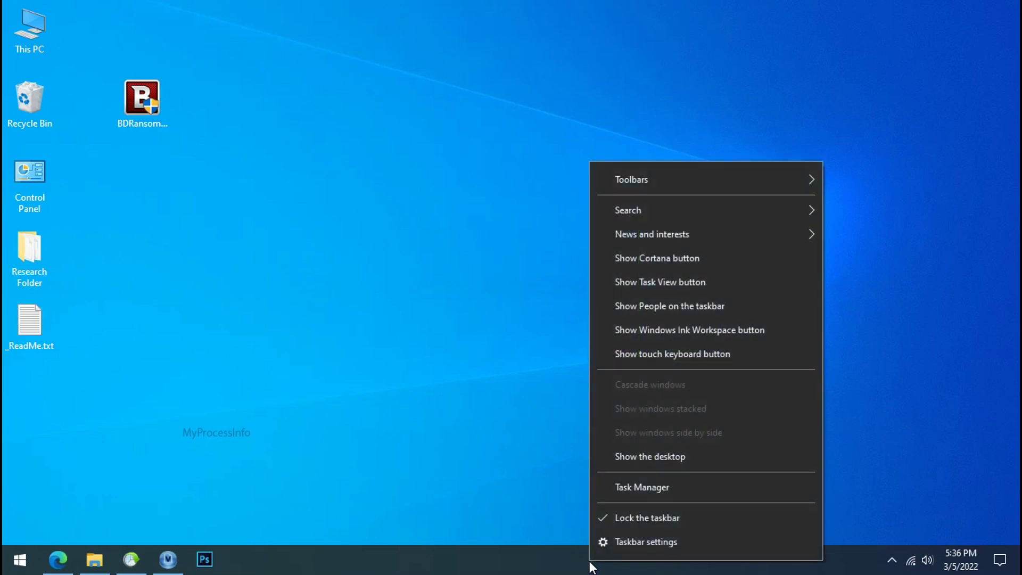
left_click(624, 489)
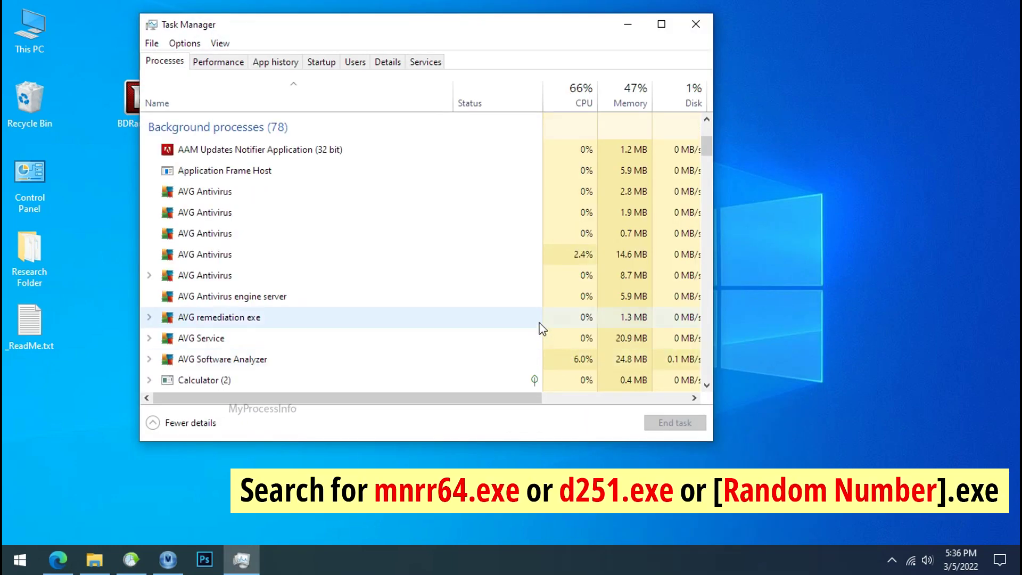
scroll(542, 326, "down", 2)
scroll(542, 327, "down", 9)
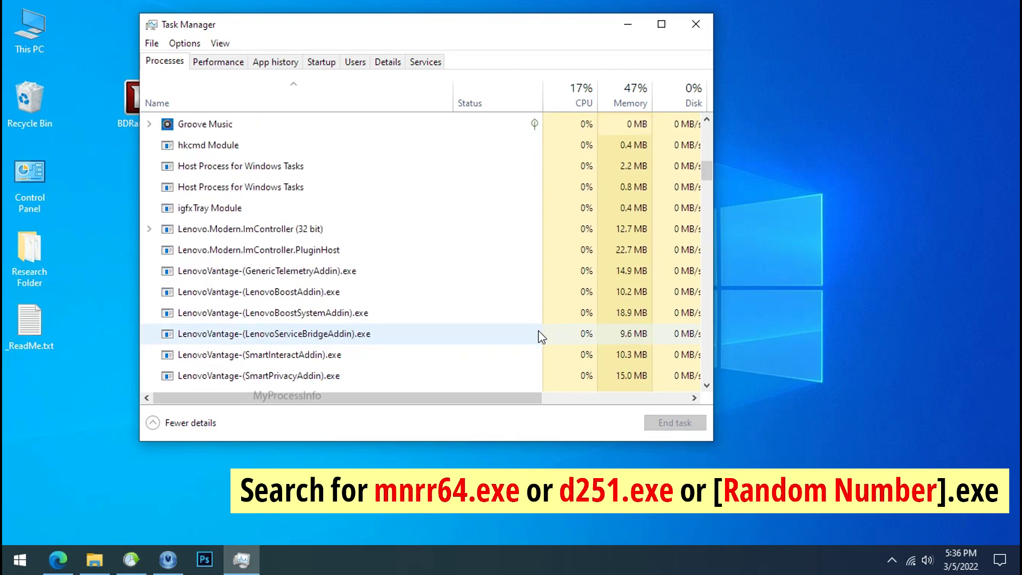
scroll(538, 334, "down", 3)
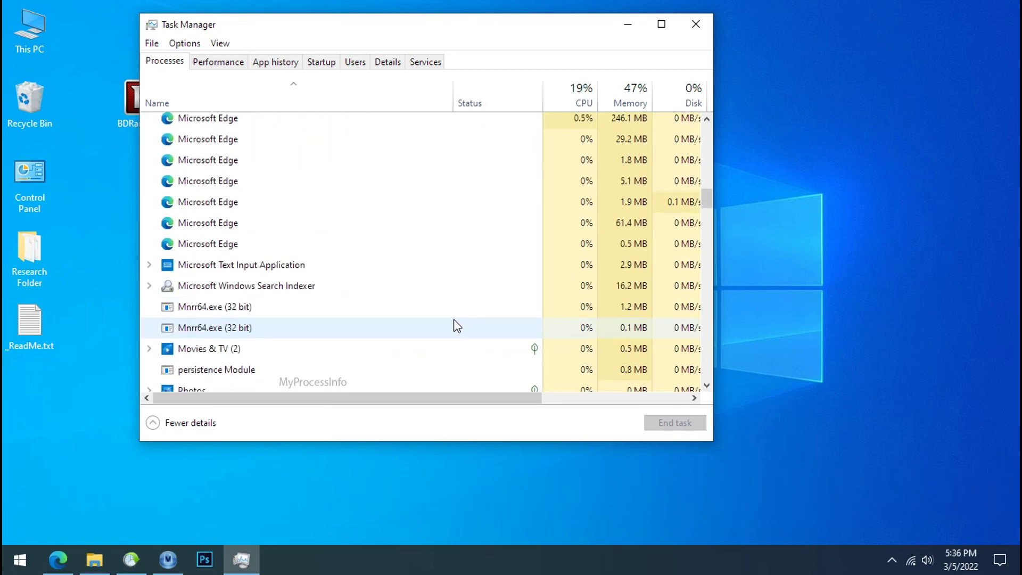
Find the two Mnrr64.exe processes and view the folder containing Mnrr64.exe.
left_click(239, 309)
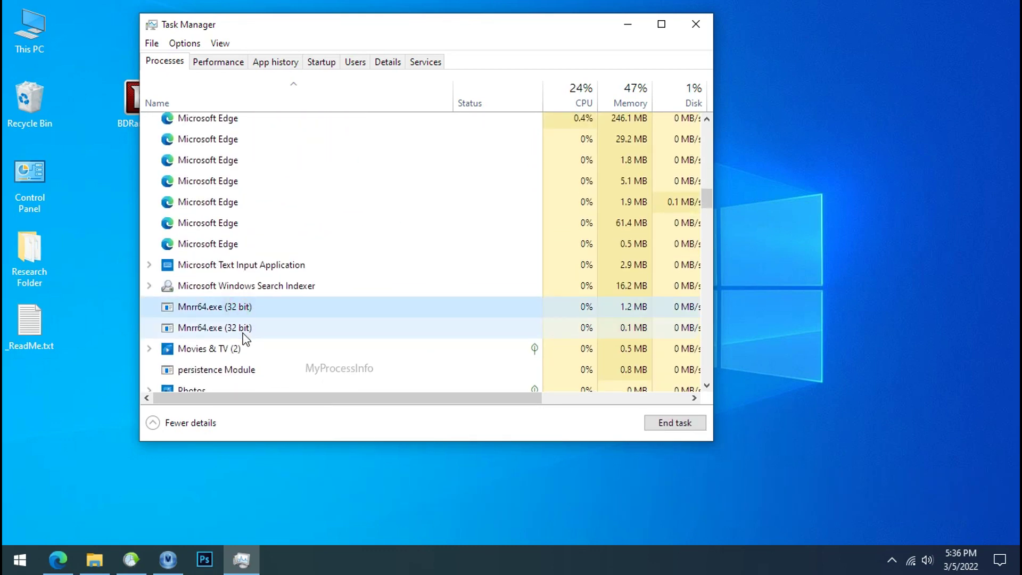
left_click(282, 330)
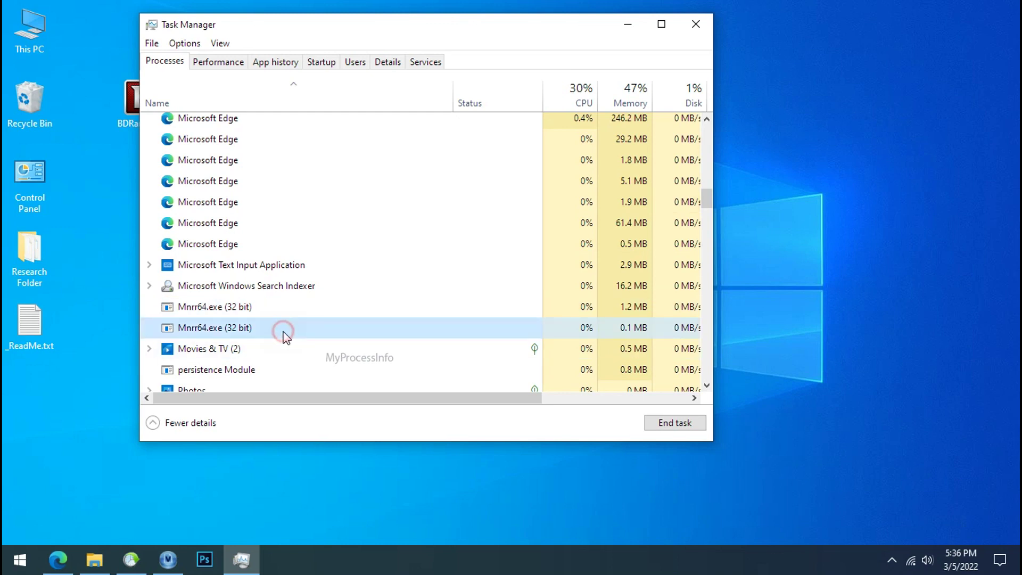
left_click(309, 308)
left_click(321, 330)
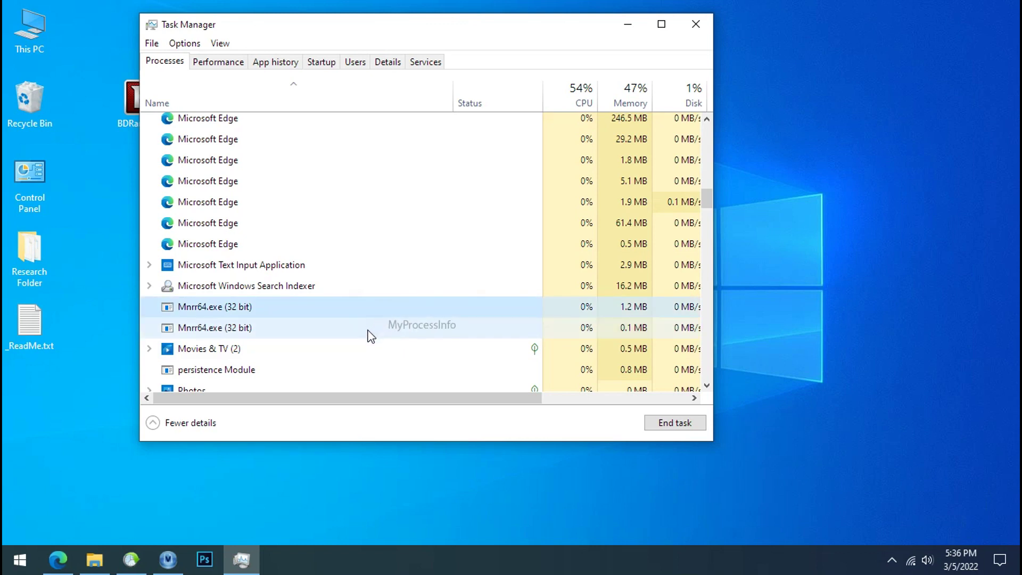
left_click(297, 293)
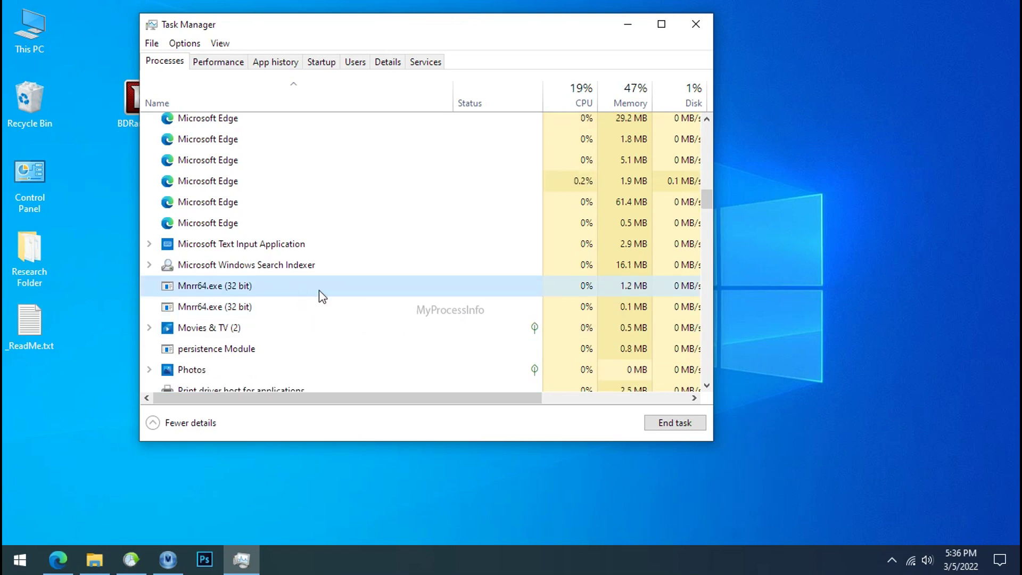
right_click(353, 287)
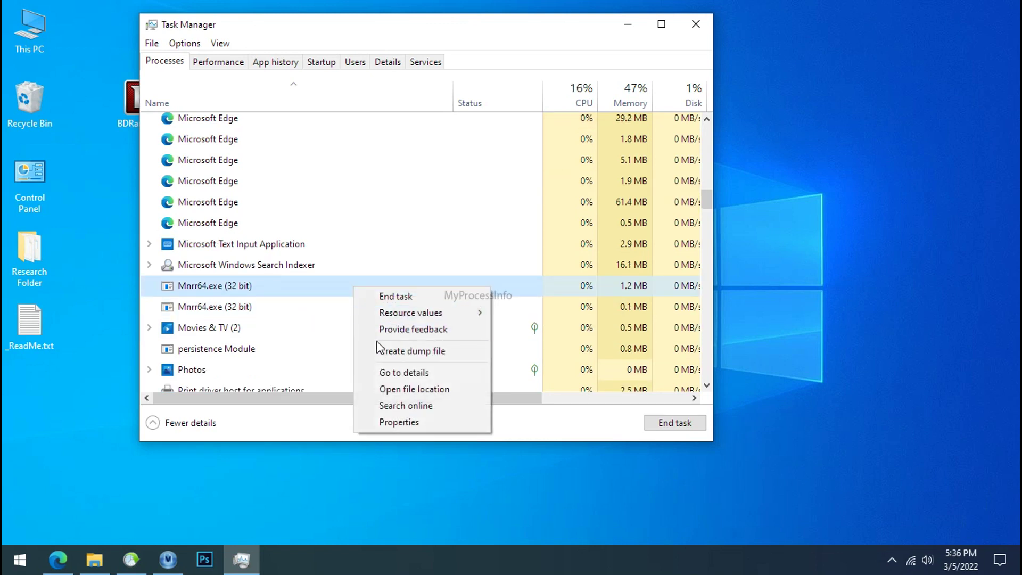
left_click(385, 389)
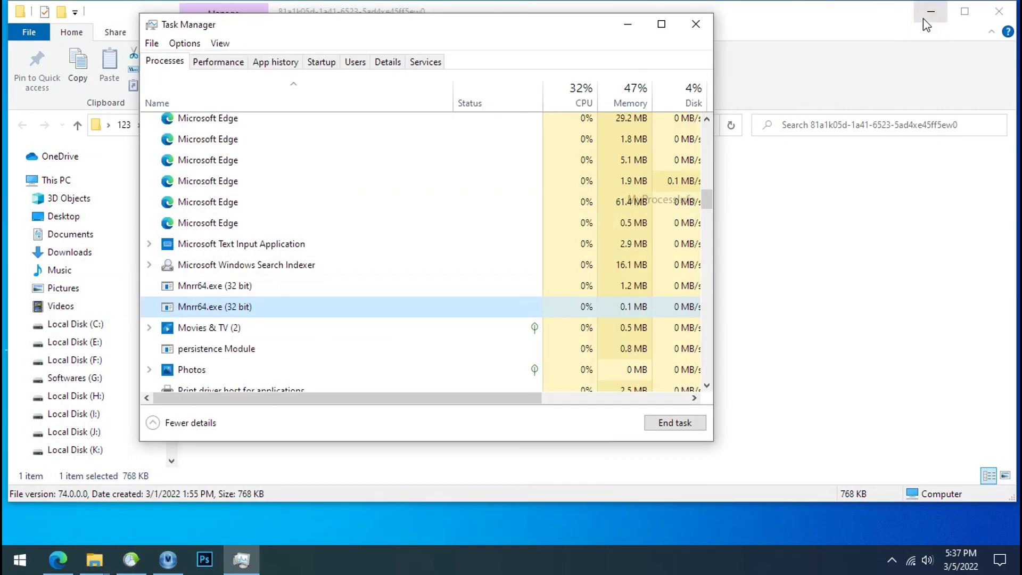
left_click(923, 18)
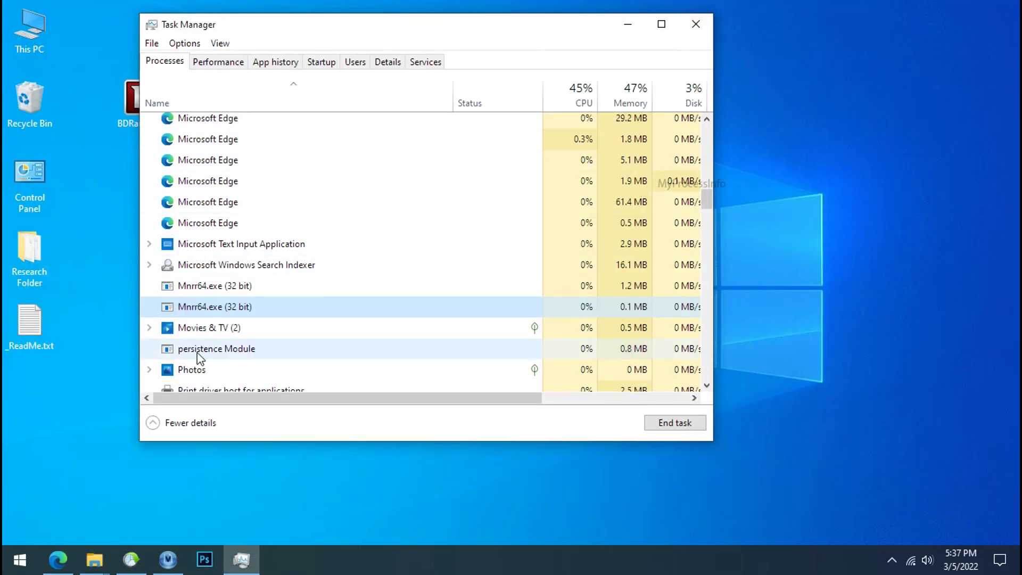
End both Mnrr64.exe processes.
left_click(251, 286)
right_click(253, 290)
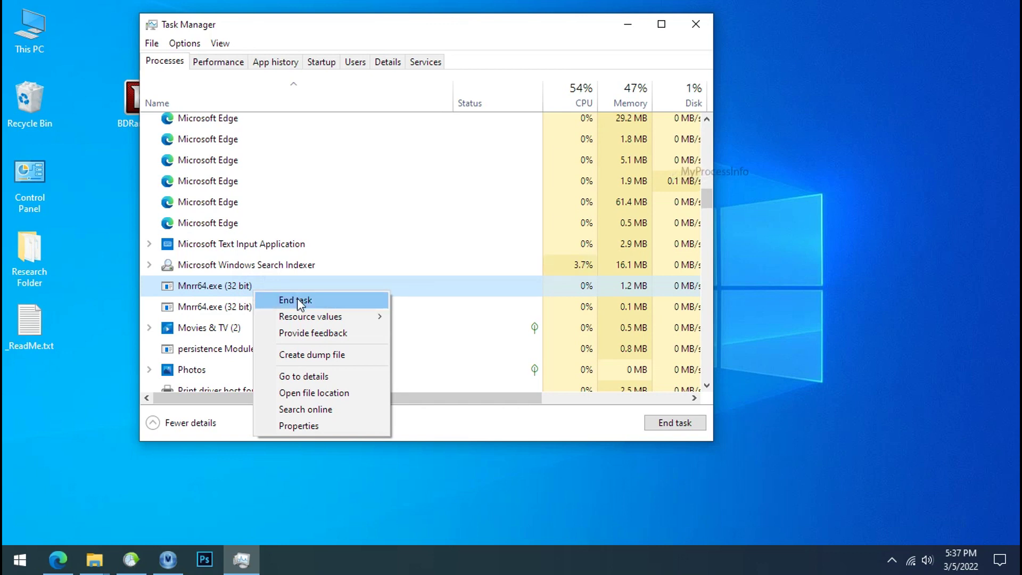
left_click(297, 299)
left_click(267, 291)
right_click(269, 291)
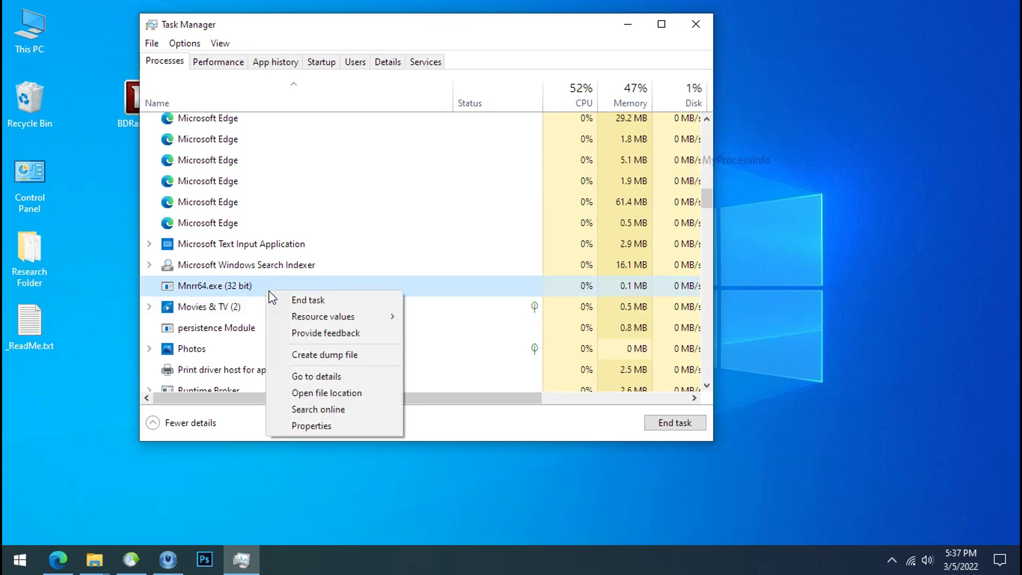
left_click(288, 301)
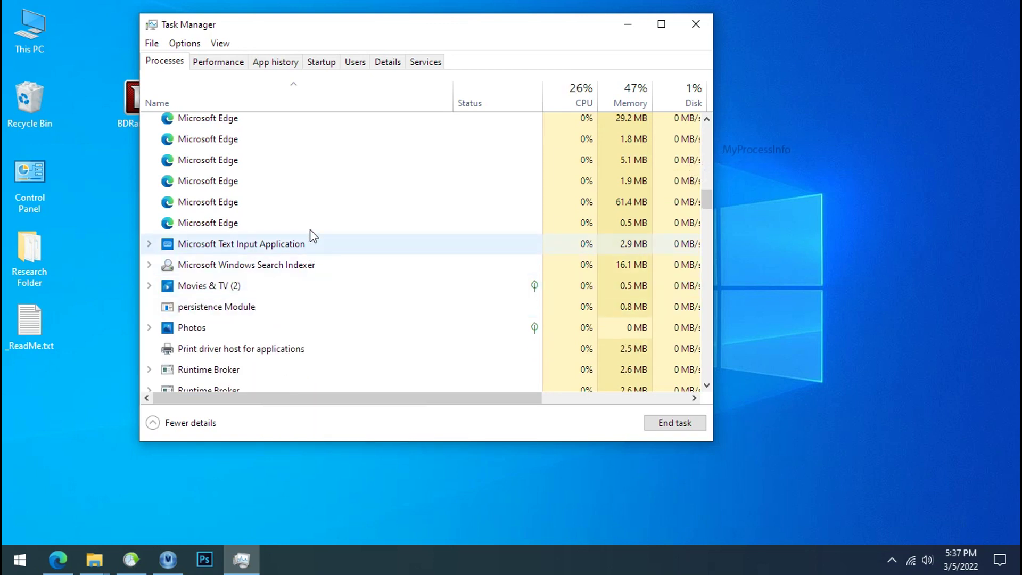
Disable the Mnrr64.exe entry in the Startup list.
left_click(320, 63)
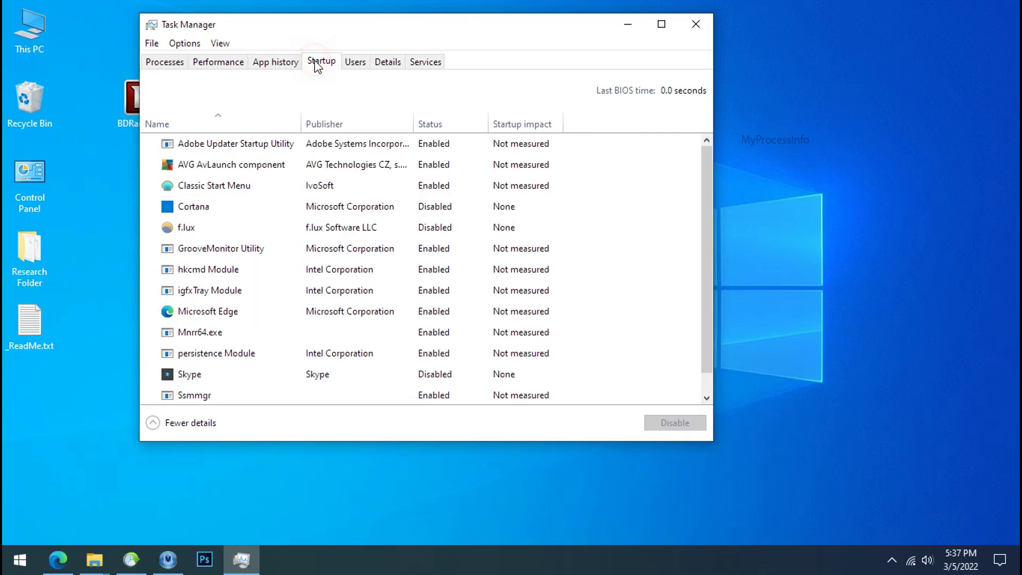
scroll(228, 226, "down", 1)
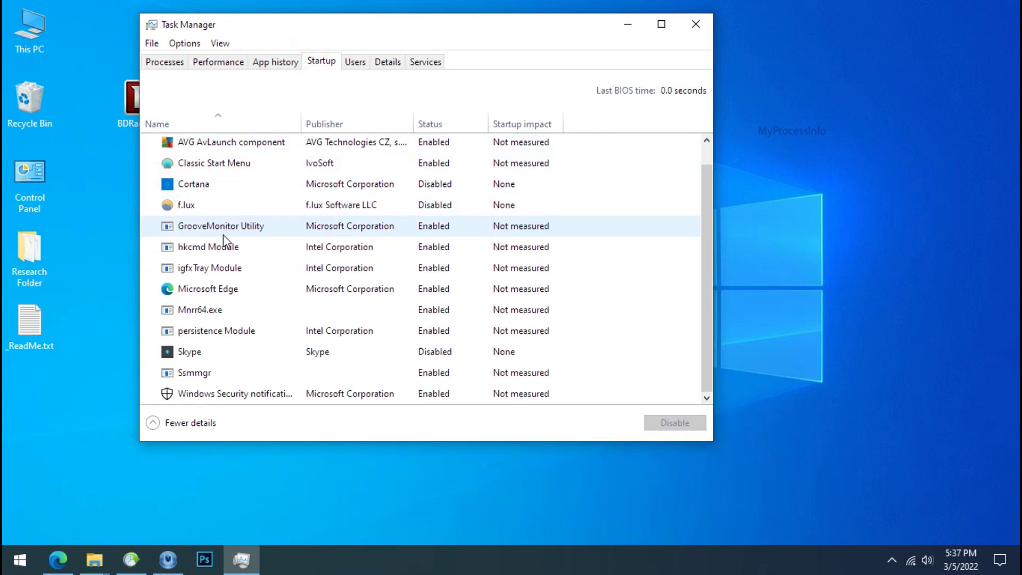
left_click(192, 311)
right_click(391, 309)
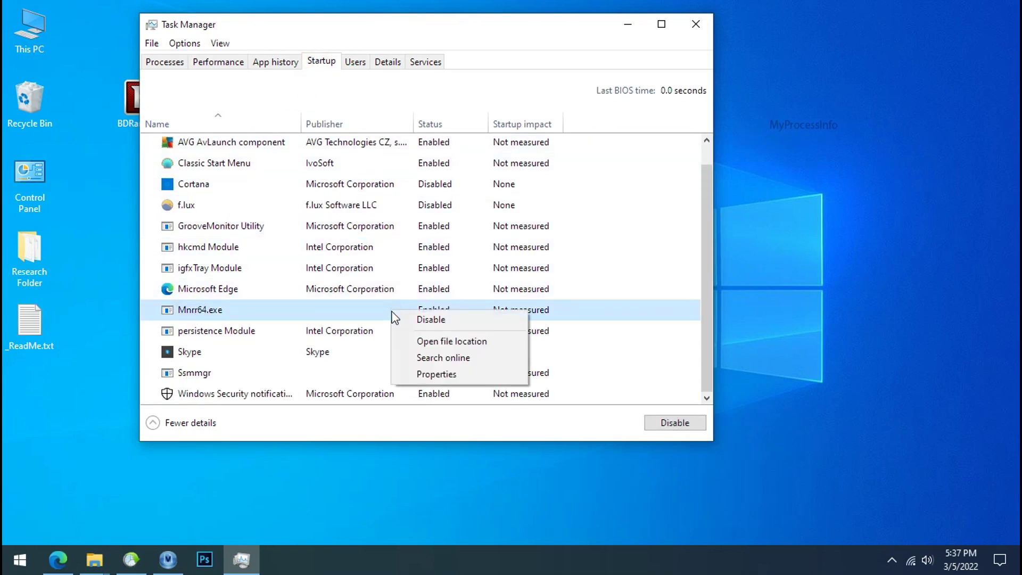
left_click(445, 338)
Close Task Manager and switch to the Temp folder window holding Mnrr64.exe.
left_click(698, 24)
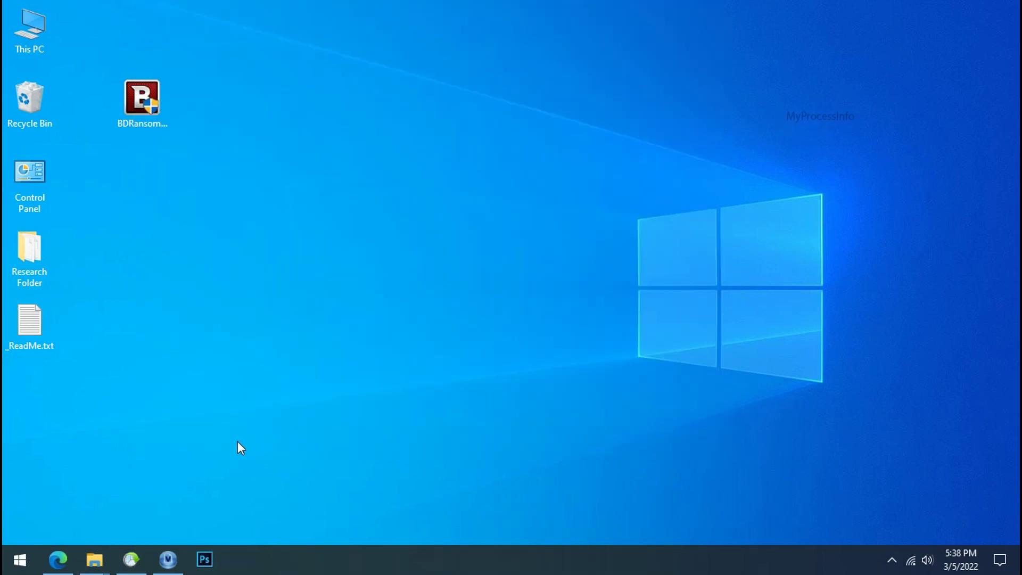
mouse_move(104, 551)
left_click(208, 509)
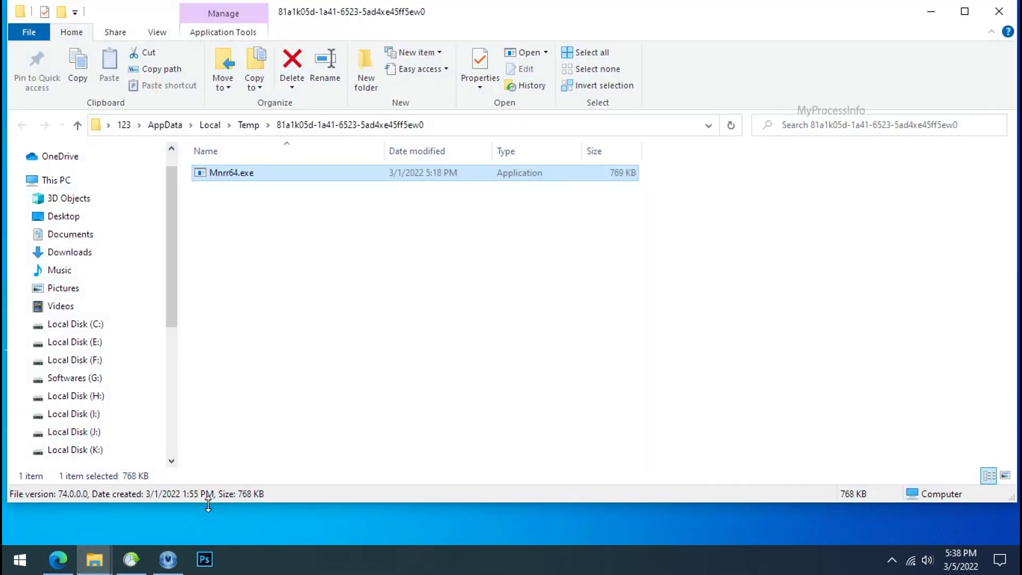
Try deleting Mnrr64.exe twice, give up on the access-denied error, then select the Local folder copy.
right_click(235, 169)
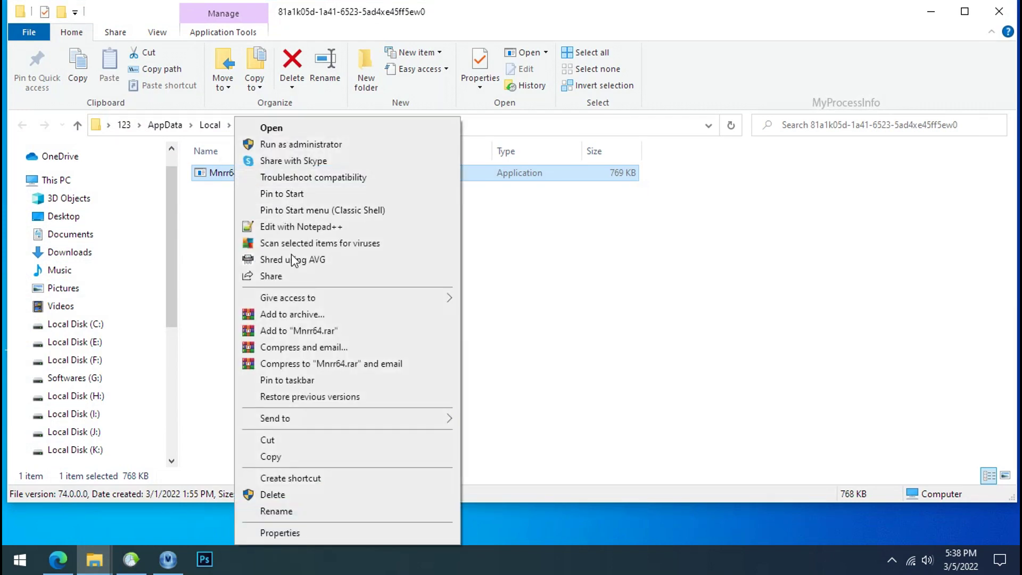
left_click(327, 494)
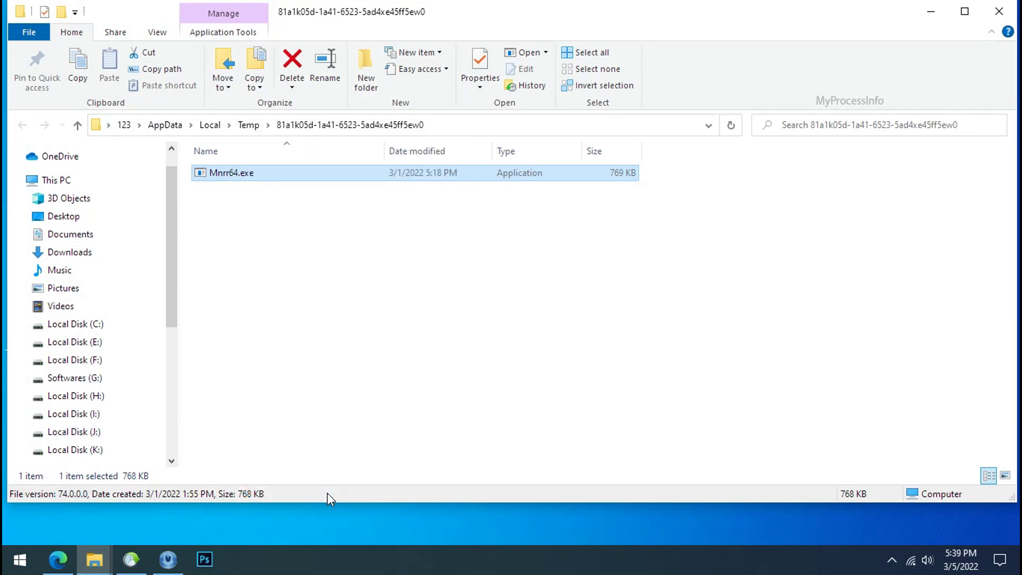
left_click(551, 218)
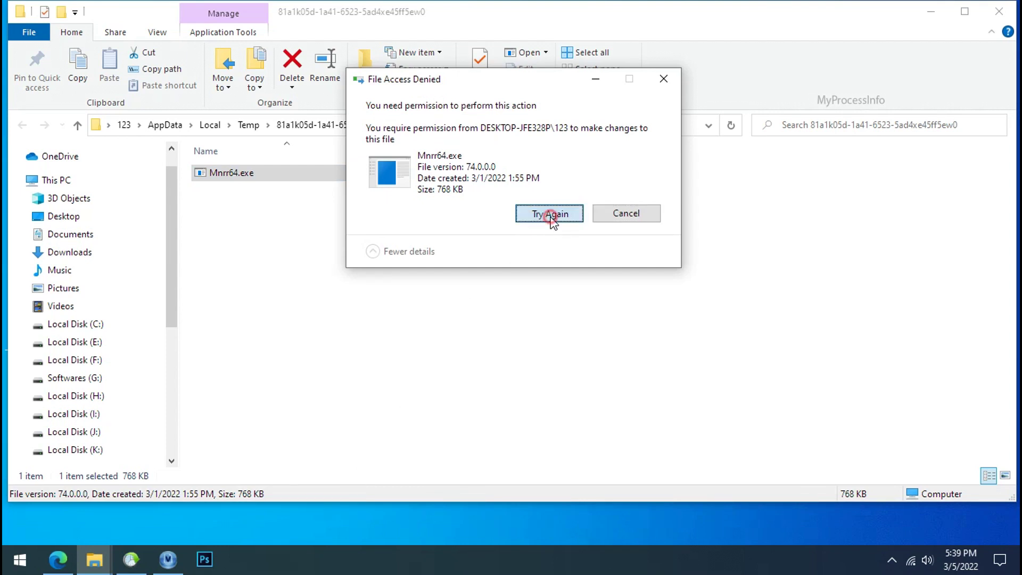
left_click(551, 219)
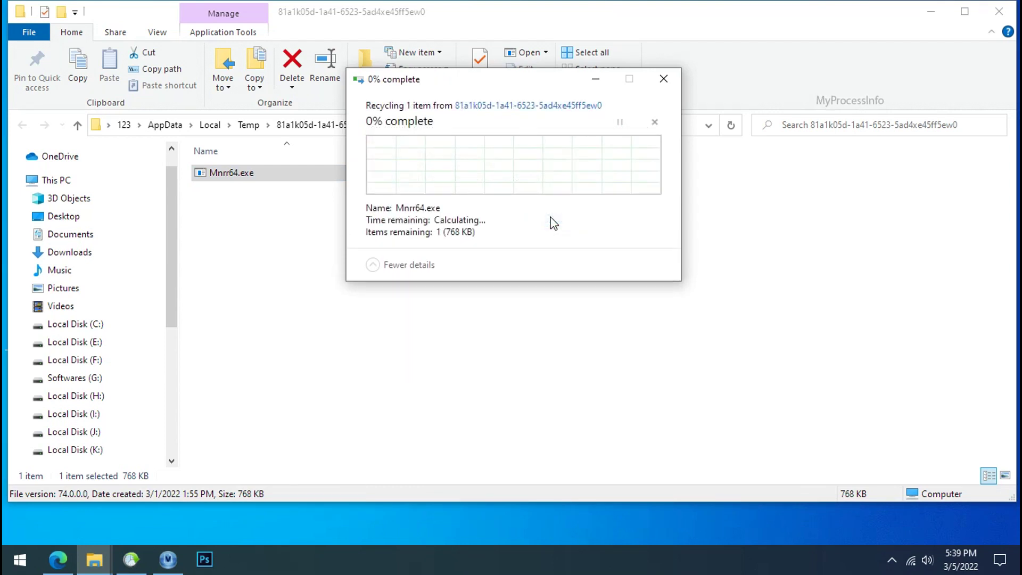
left_click(667, 87)
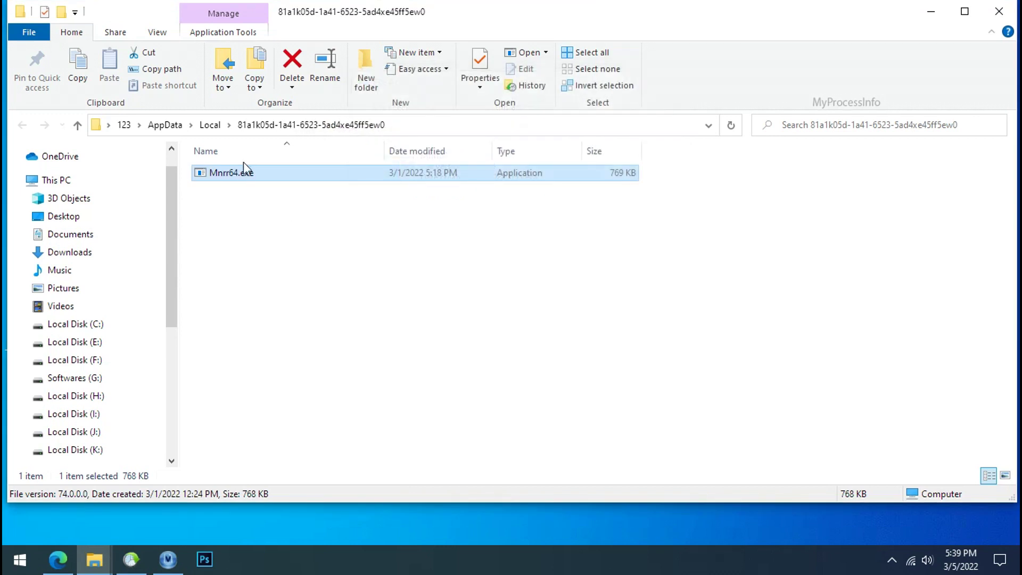
right_click(234, 174)
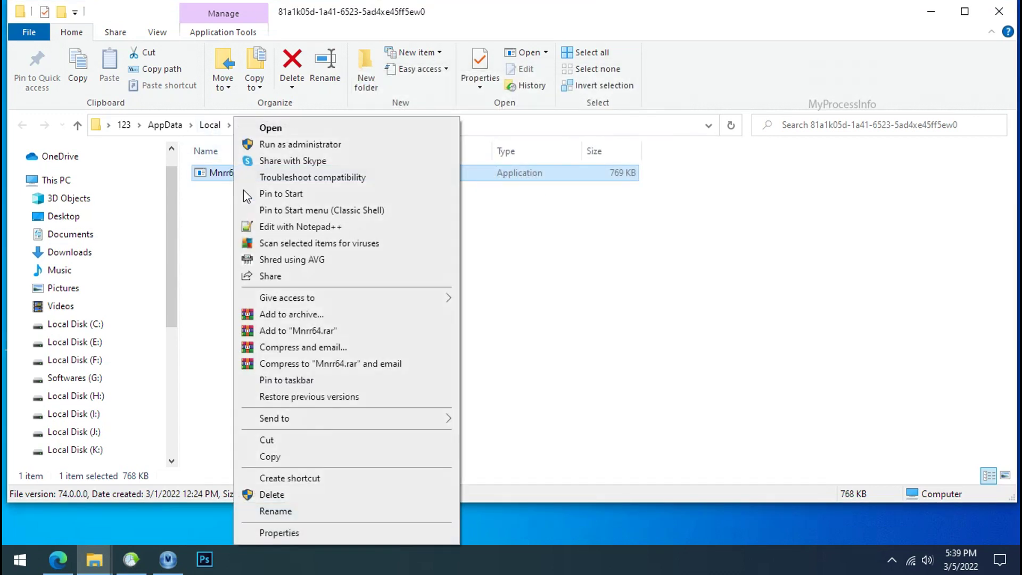
For Mnrr64.exe, disable inheritance keeping explicit entries, and remove the Deny Everyone permission.
left_click(302, 531)
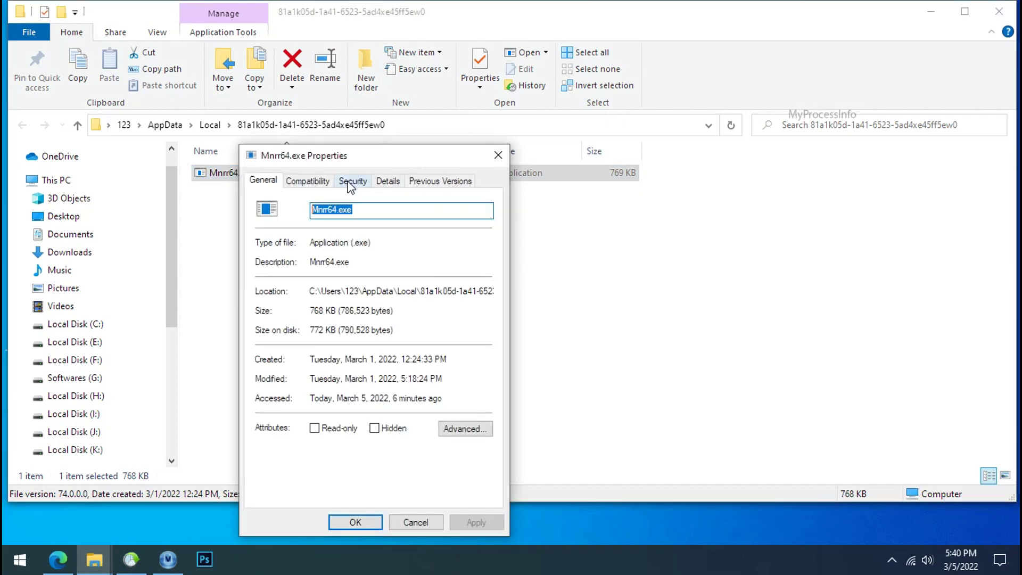
left_click(353, 180)
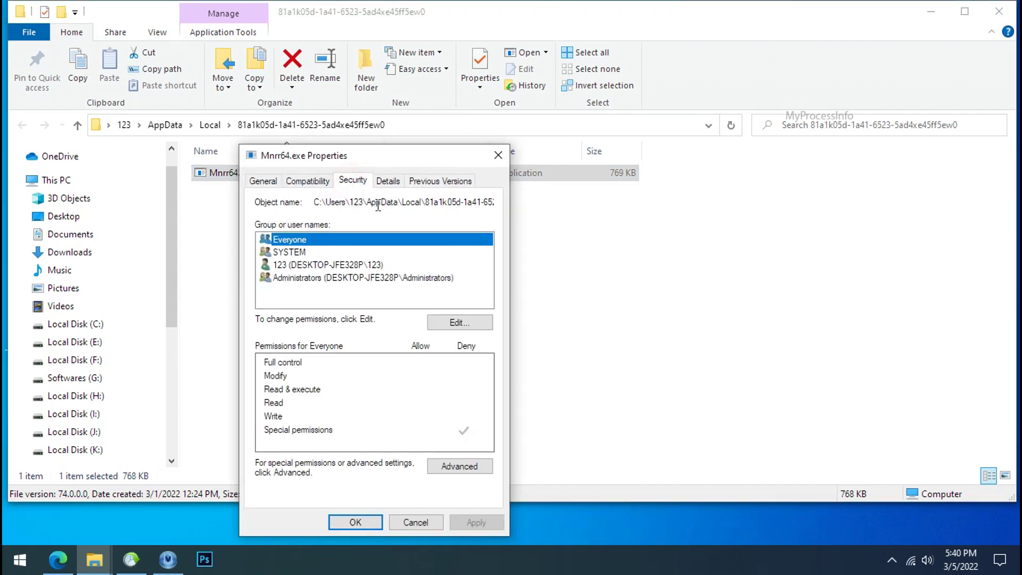
left_click(478, 466)
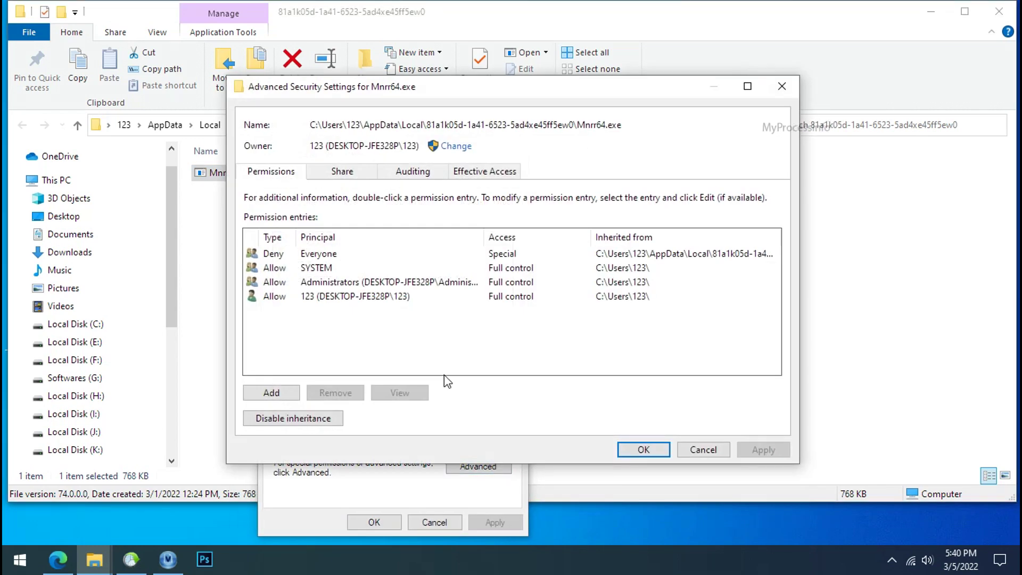
left_click(321, 253)
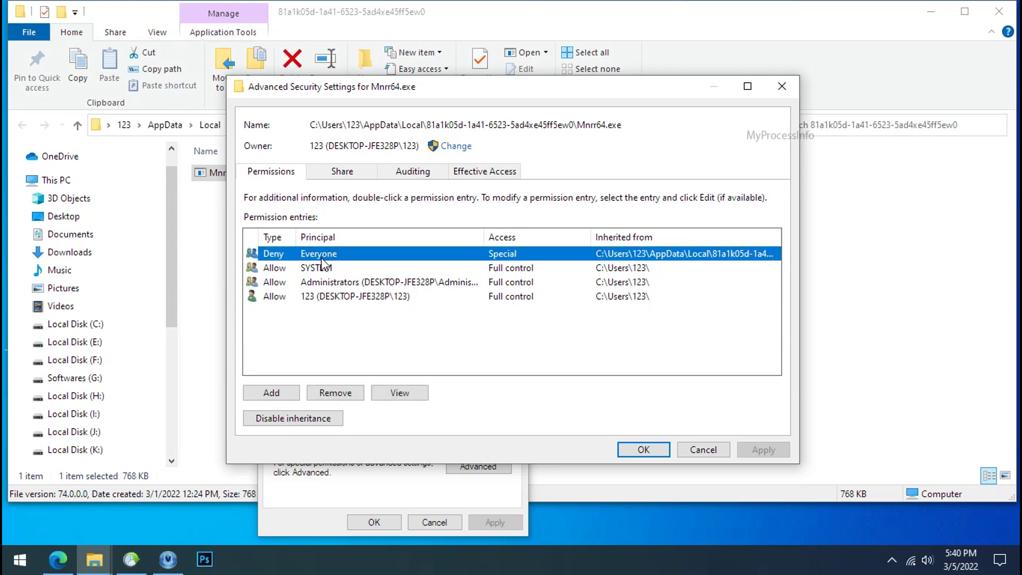
left_click(318, 419)
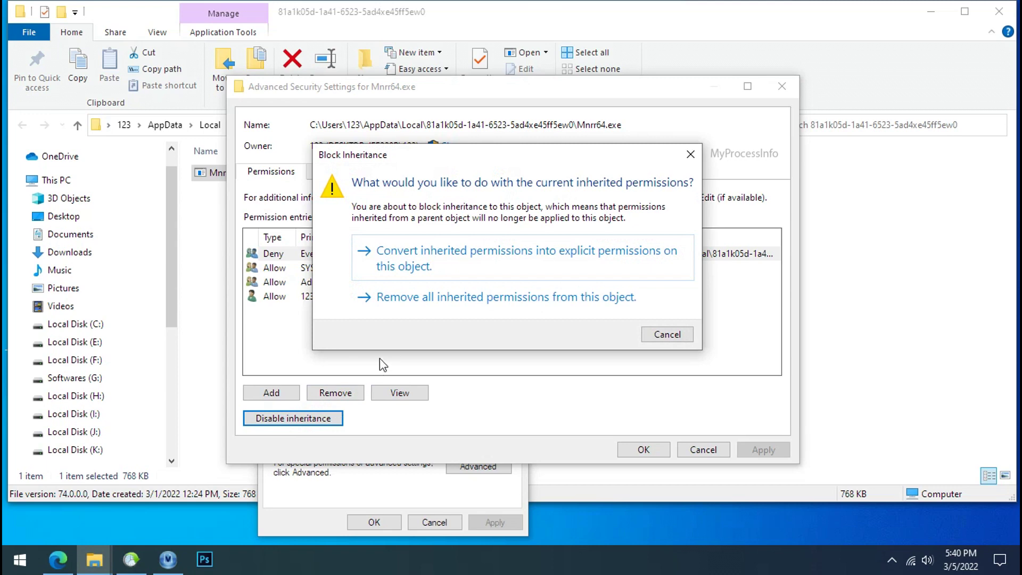
left_click(445, 264)
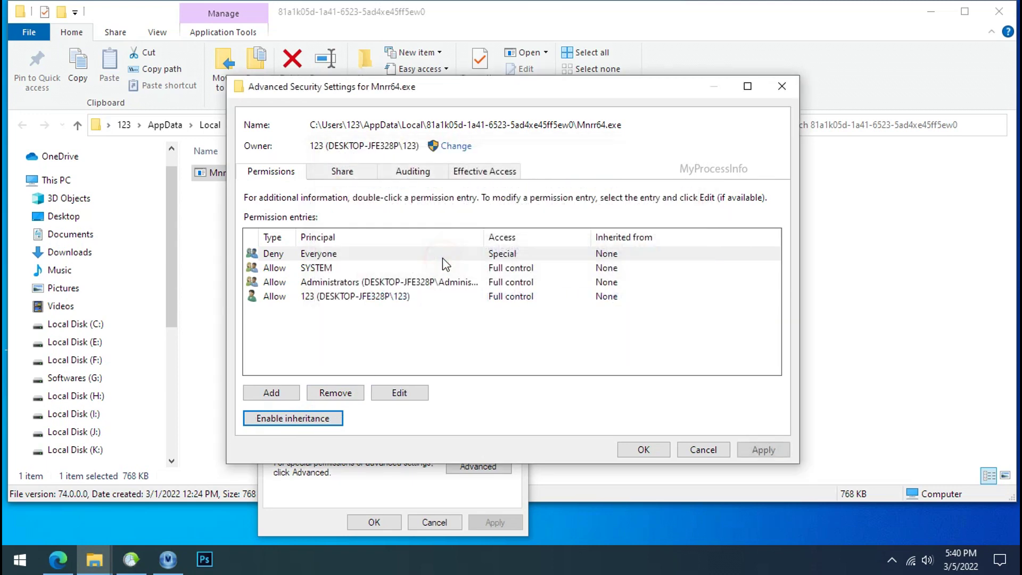
left_click(341, 397)
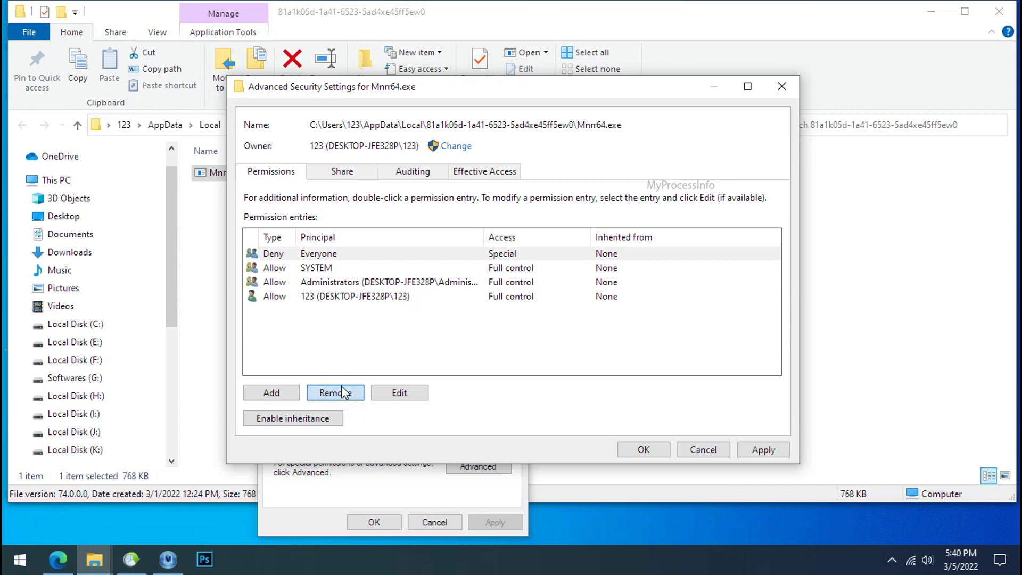
left_click(342, 397)
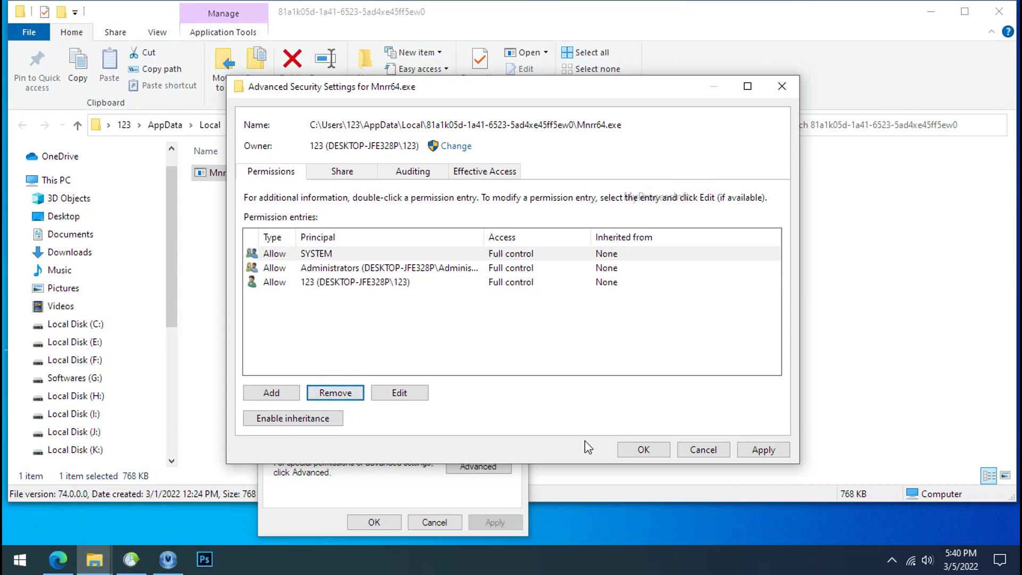
left_click(764, 450)
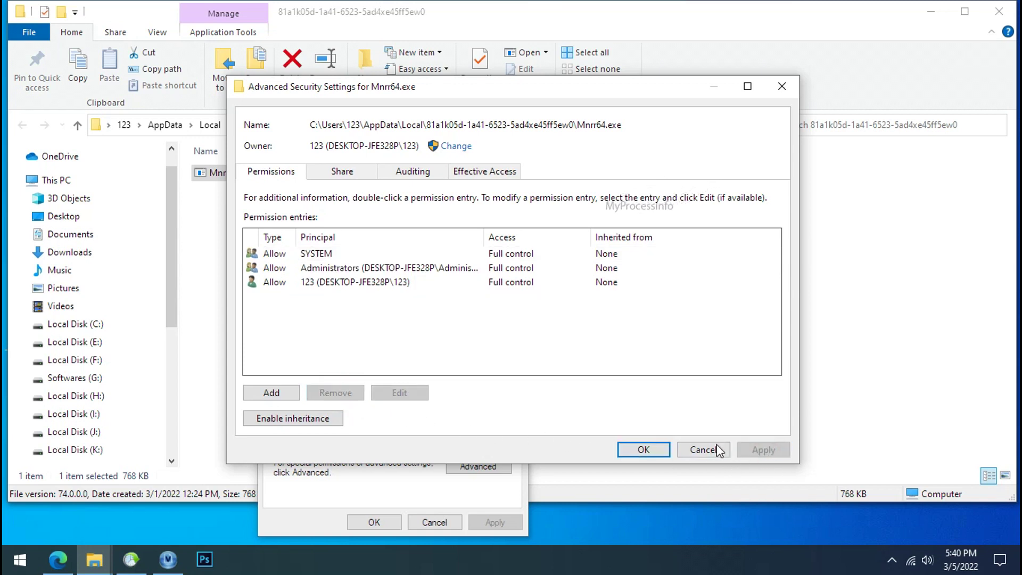
left_click(643, 449)
left_click(384, 522)
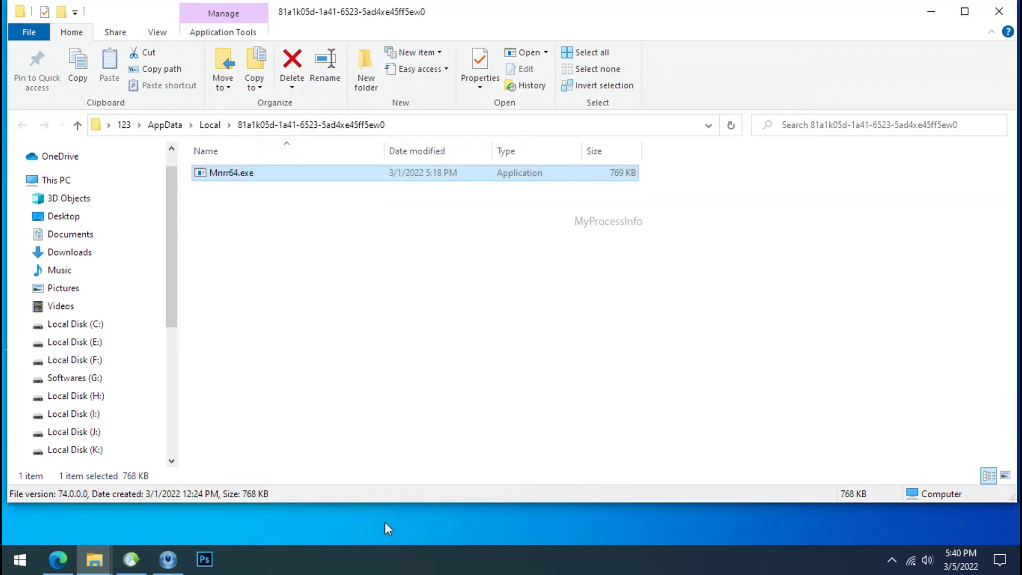
Delete Mnrr64.exe now that access is allowed, emptying its folder.
right_click(242, 174)
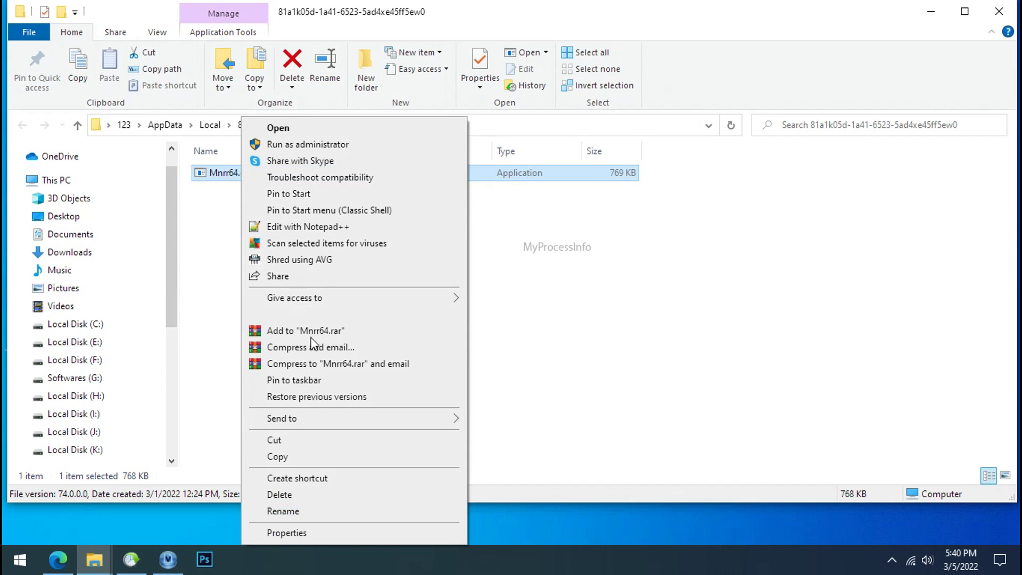
left_click(309, 494)
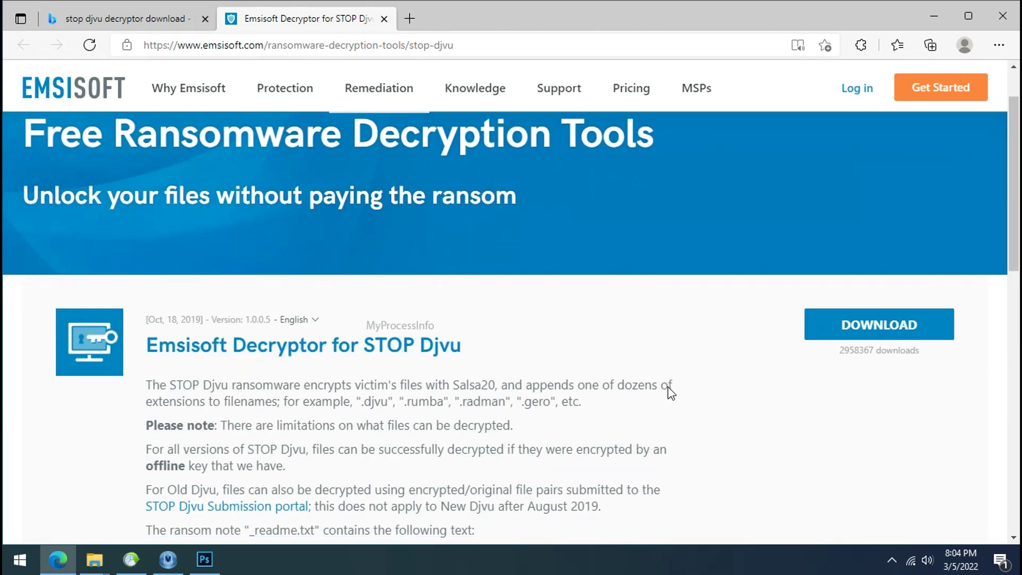
Download the Emsisoft Decryptor for STOP Djvu and close Edge.
left_click(873, 319)
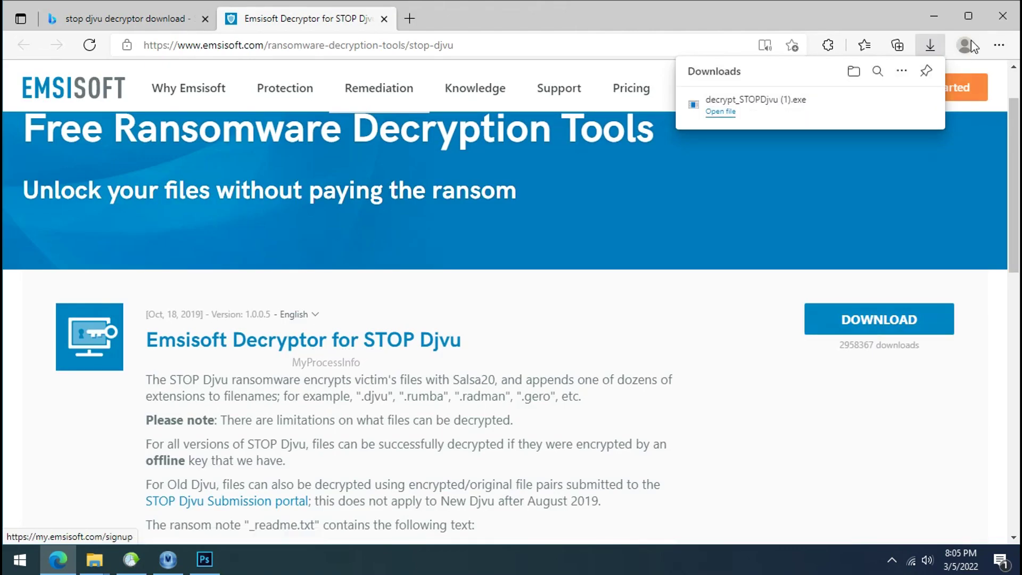
left_click(1000, 16)
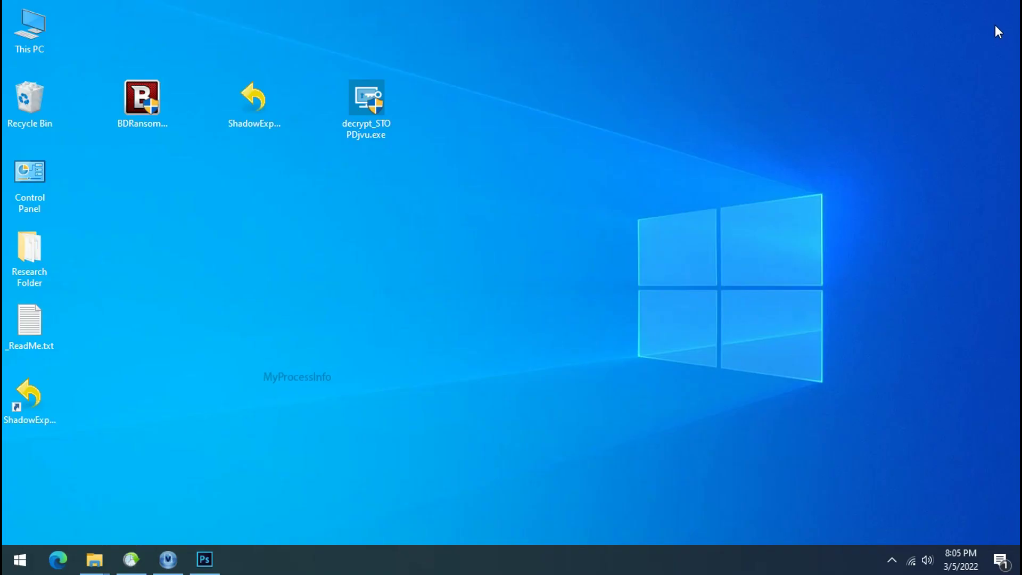
Launch decrypt_STOPDjvu.exe from the desktop.
double_click(375, 105)
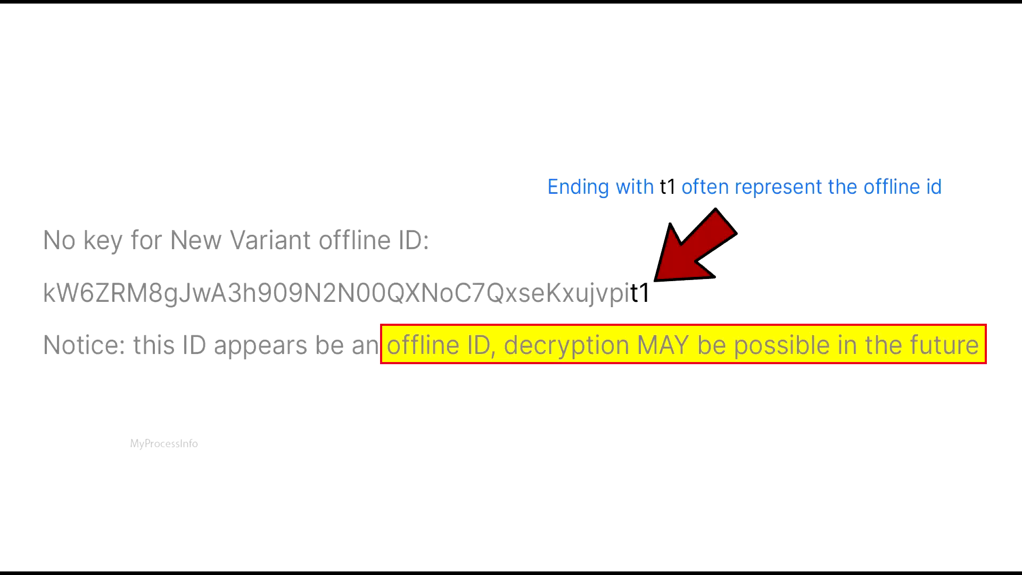
Start the STOP Djvu decryptor and accept its license terms and disclaimer.
double_click(374, 127)
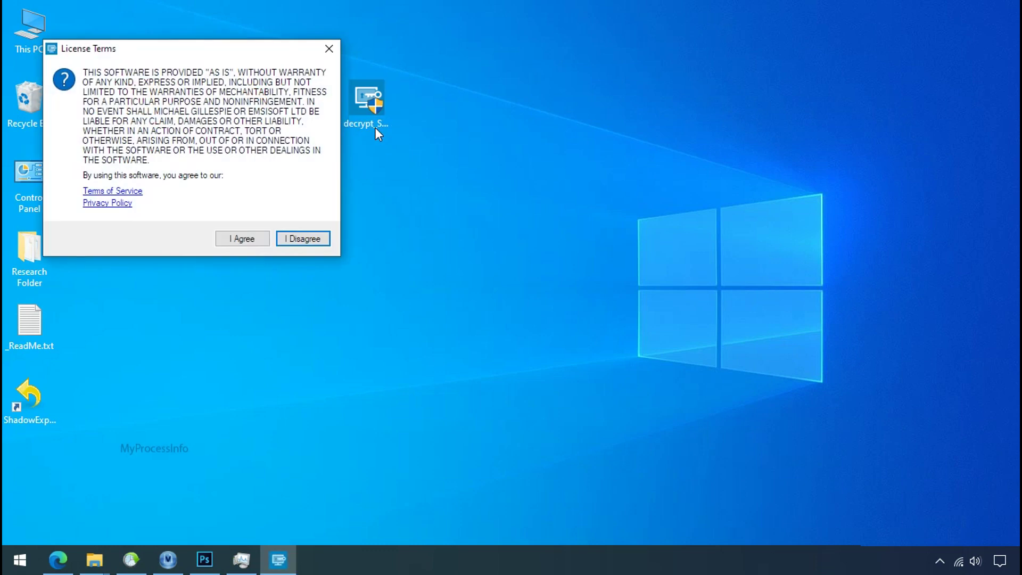
left_click(244, 239)
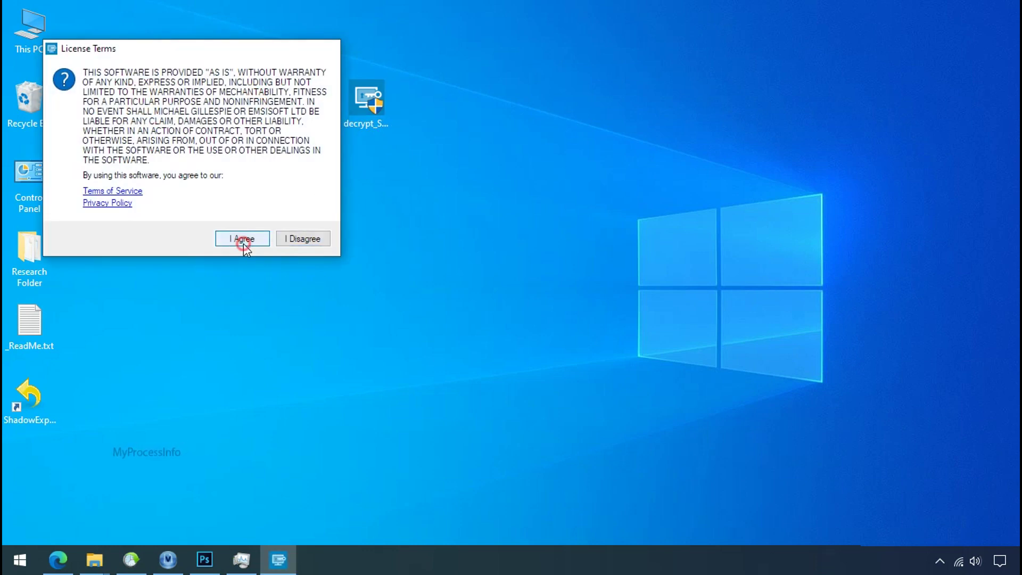
left_click(564, 382)
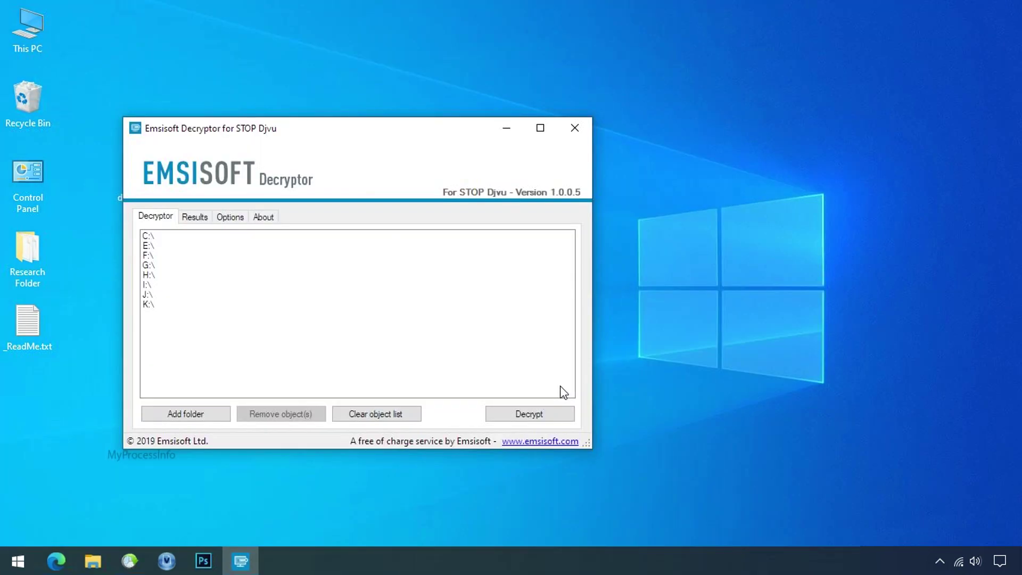
Replace the preset drives with Desktop\Research Folder and run the decryption.
left_click(382, 419)
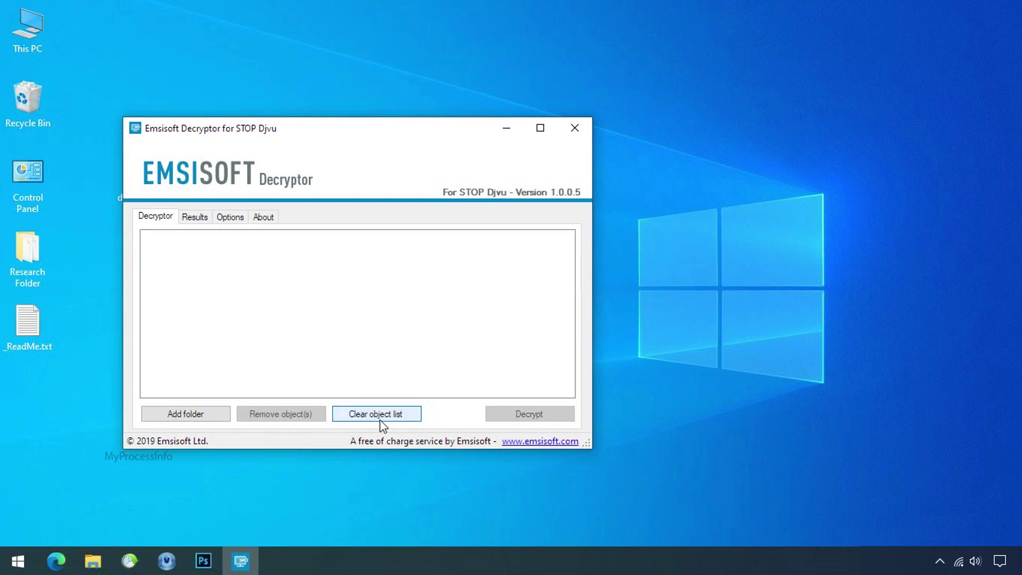
left_click(188, 419)
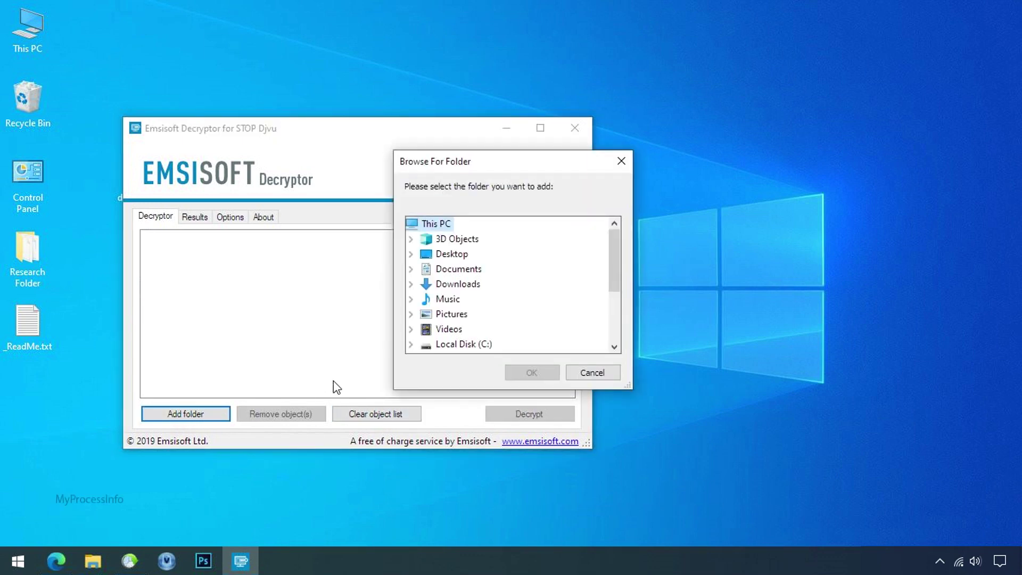
left_click(459, 254)
left_click(479, 269)
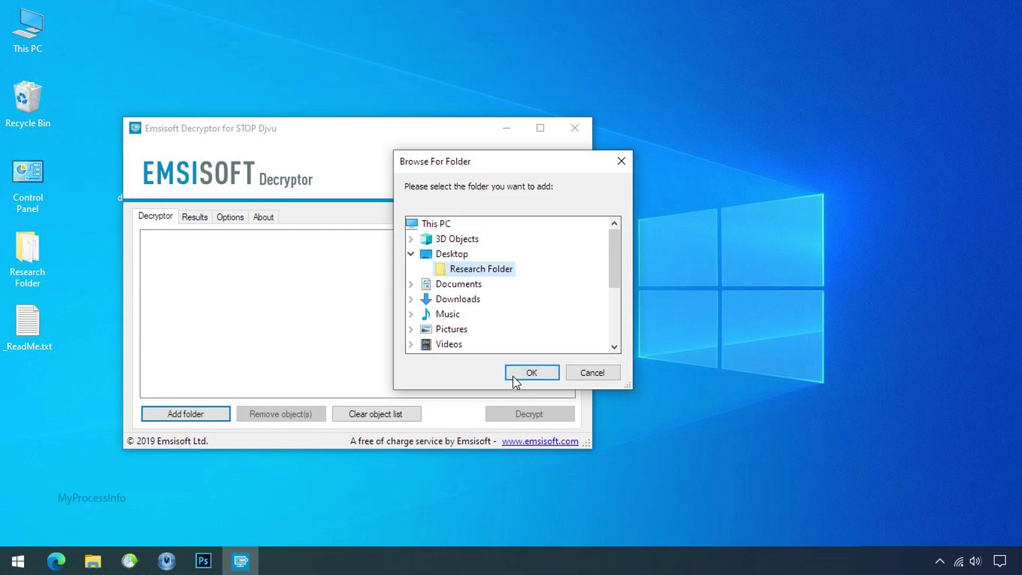
left_click(514, 378)
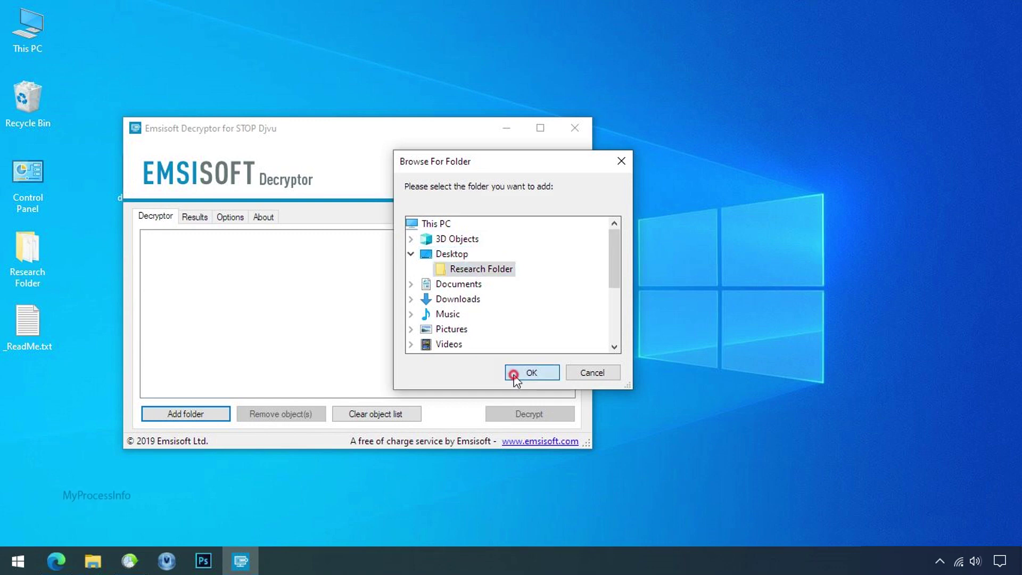
left_click(529, 414)
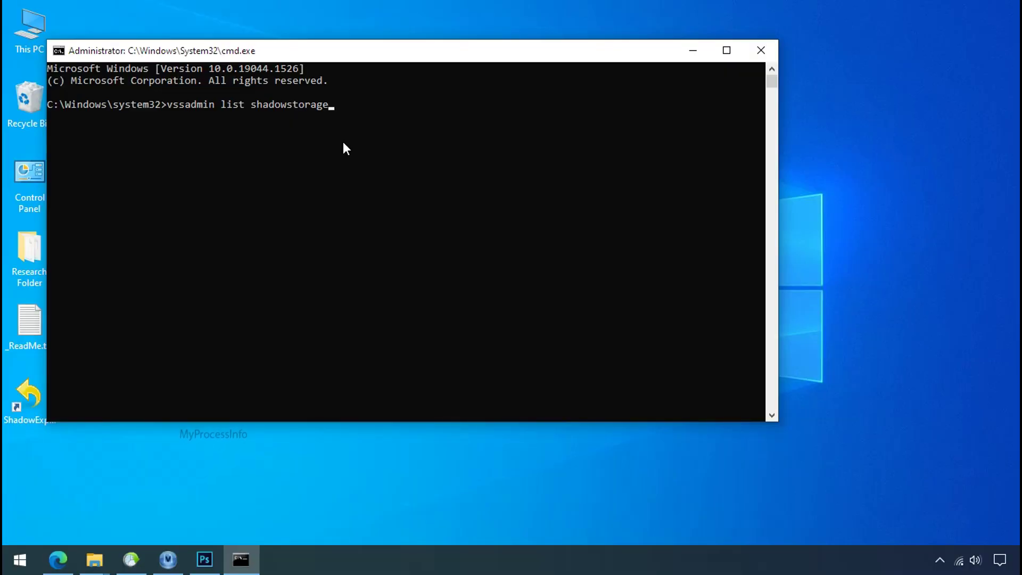
Run vssadmin list shadowstorage to show shadow copy usage on C: and H:.
key("Return")
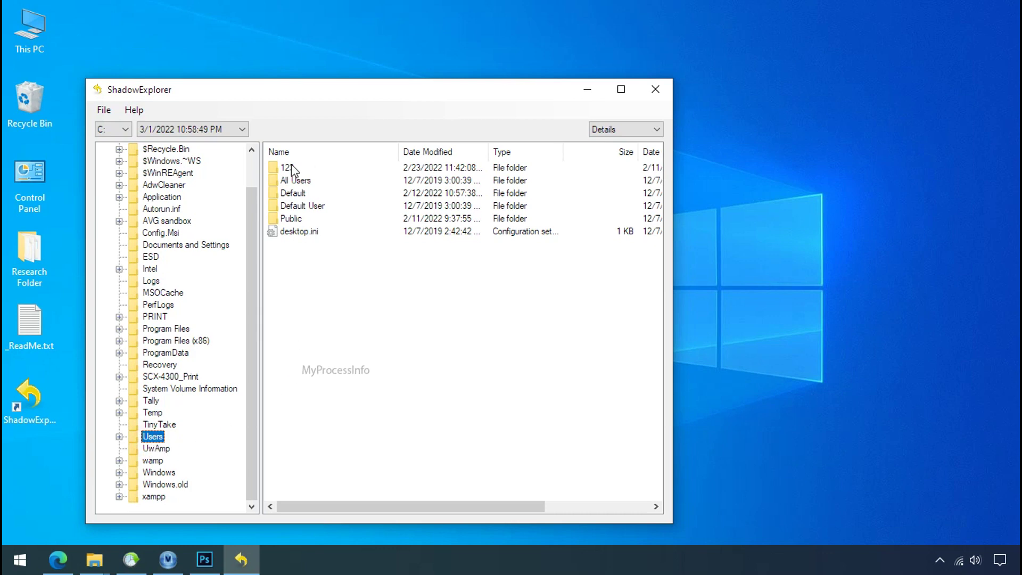
Browse to 123 > Desktop in the snapshot and start exporting Research Folder.
double_click(287, 167)
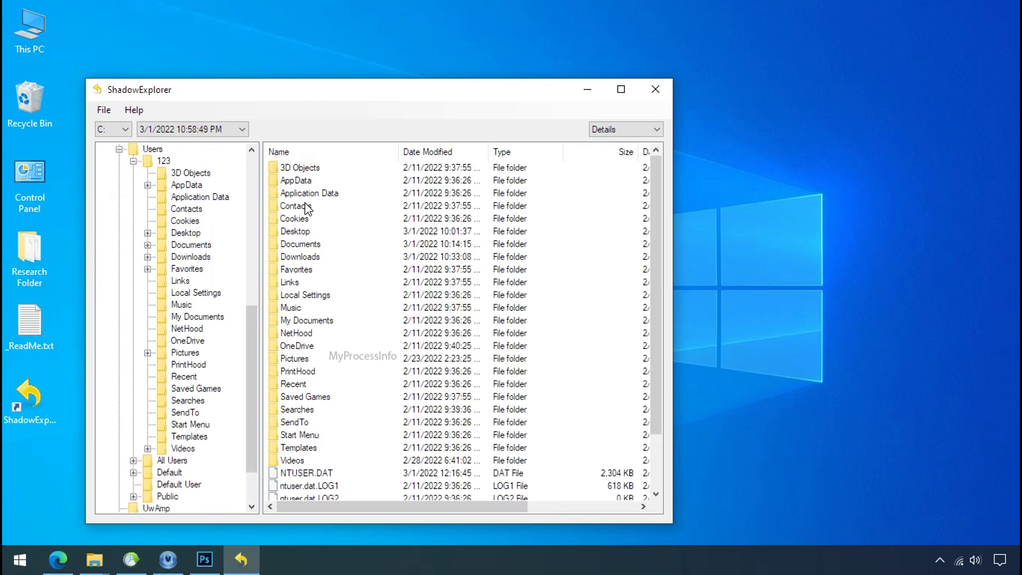
double_click(297, 230)
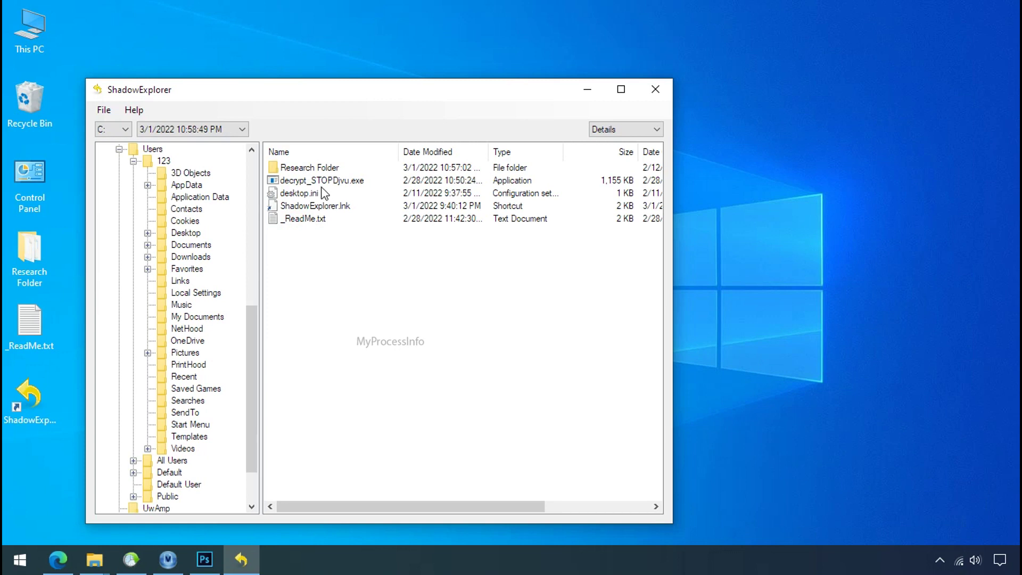
right_click(321, 168)
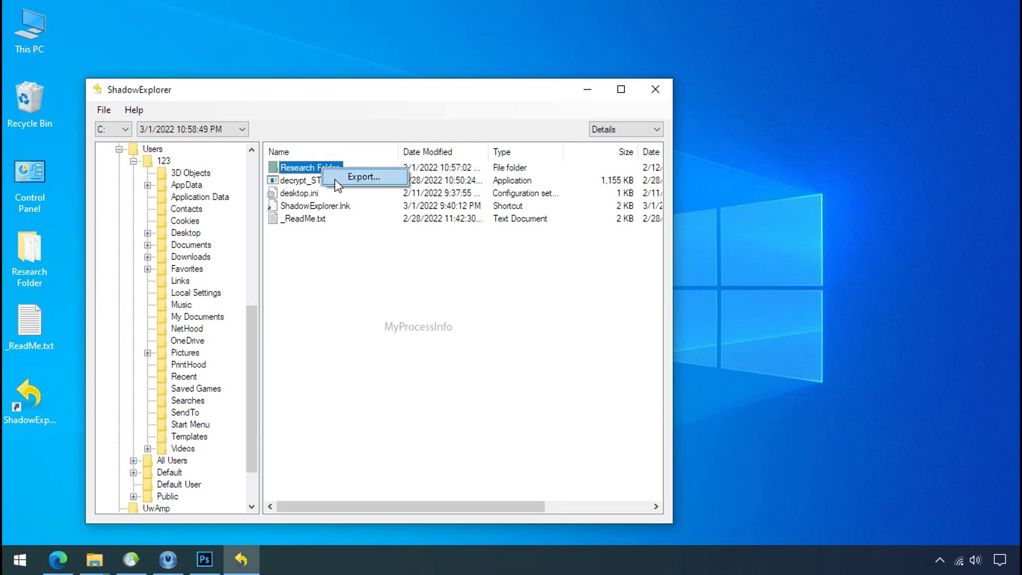
left_click(340, 178)
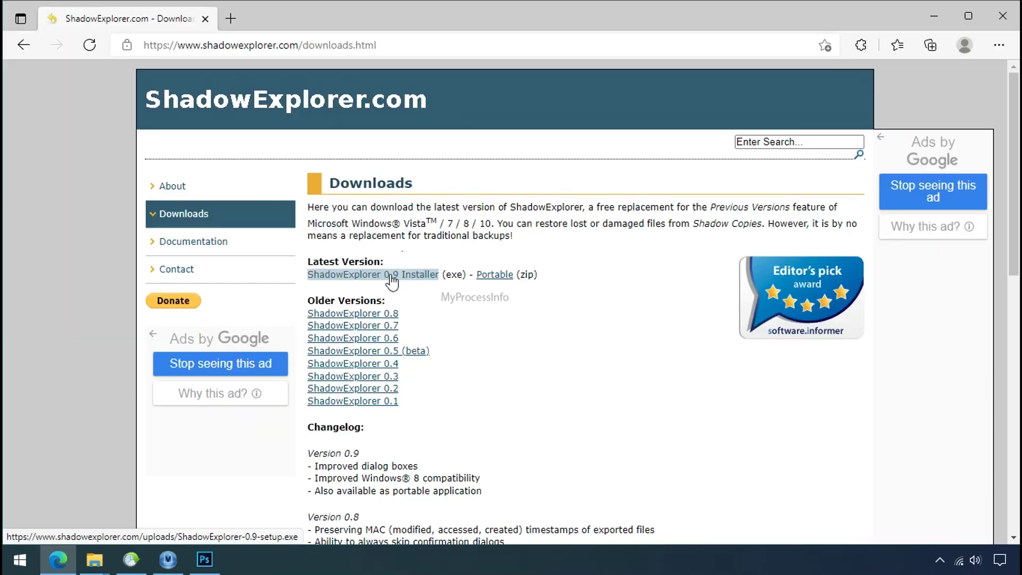
Download the ShadowExplorer 0.9 installer, close Edge, and relaunch ShadowExplorer from the desktop.
left_click(391, 275)
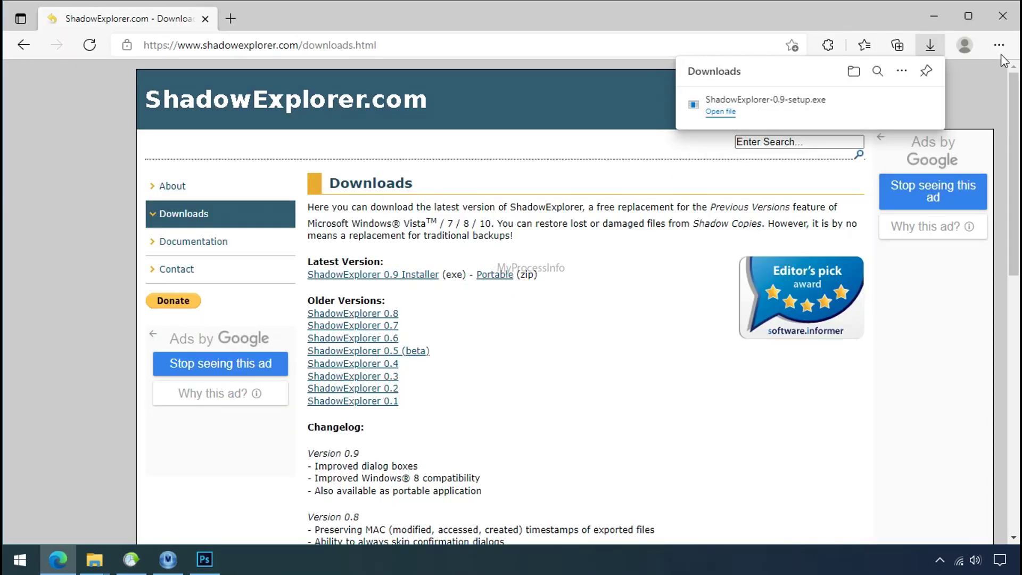
left_click(994, 16)
double_click(29, 398)
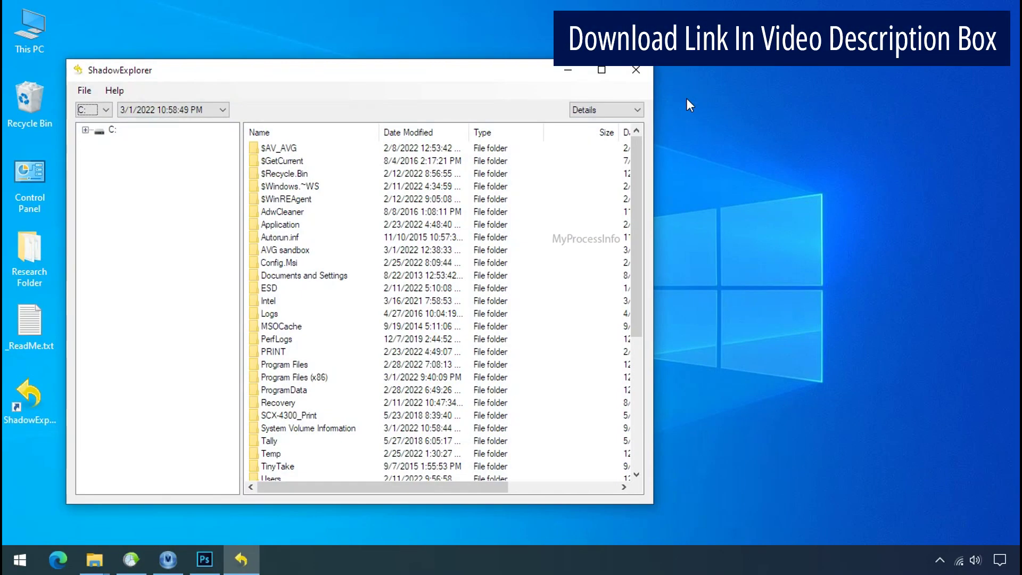
Select drive C: and its 3/1/2022 10:58:49 PM snapshot.
left_click(102, 110)
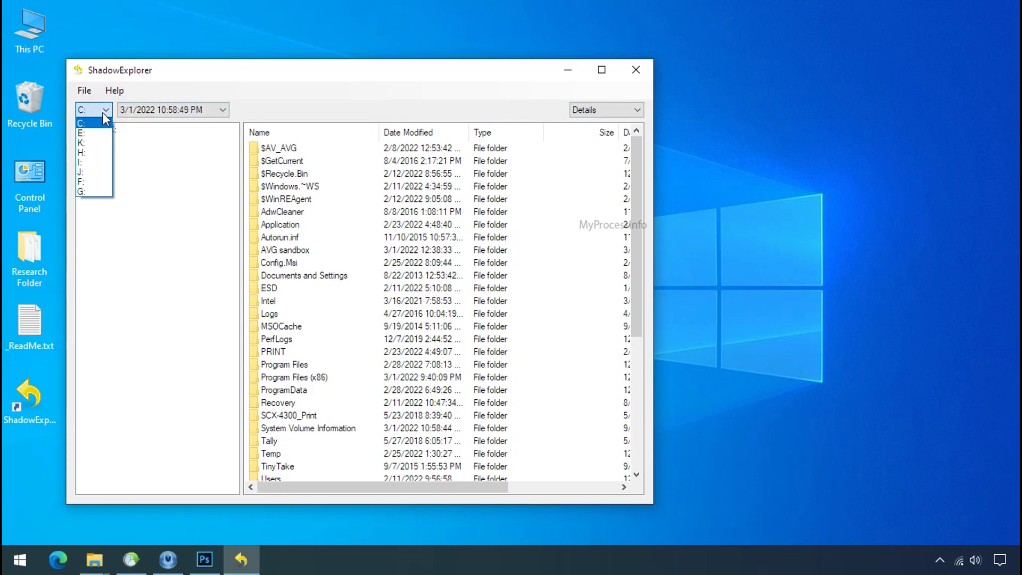
left_click(98, 120)
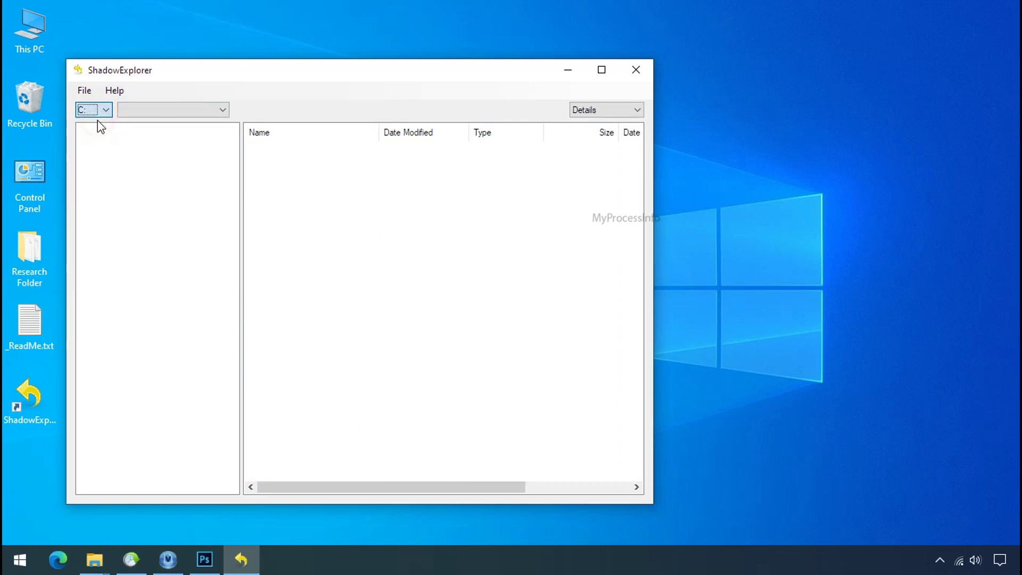
left_click(195, 111)
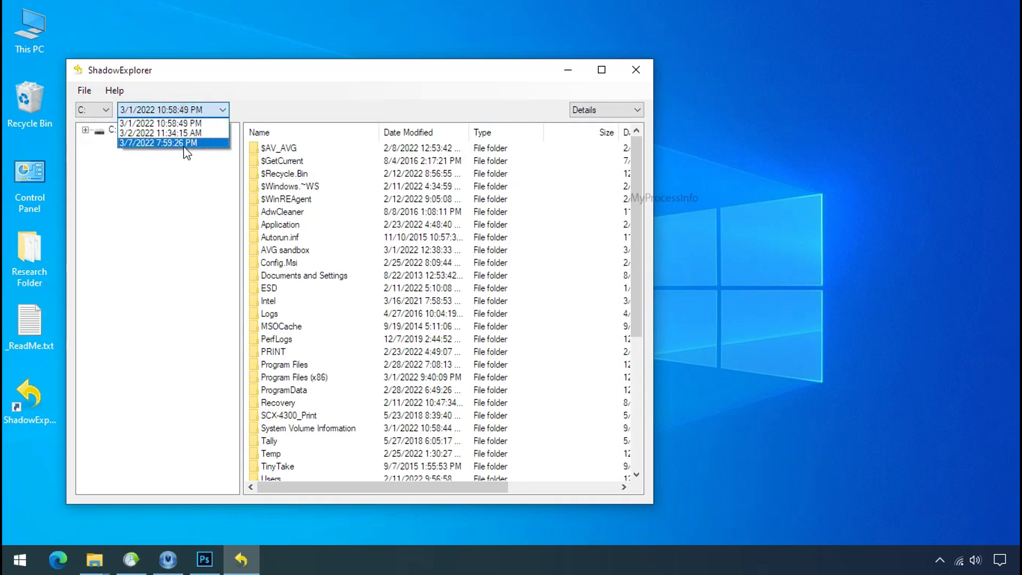
left_click(186, 124)
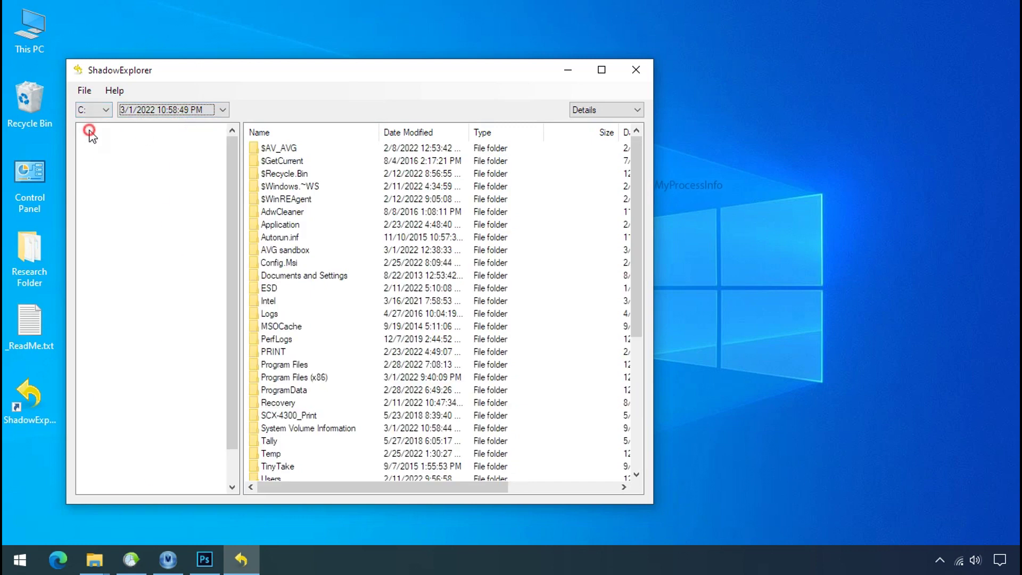
Browse to Users > 123 > Desktop and choose Export for Research Folder.
left_click(133, 453)
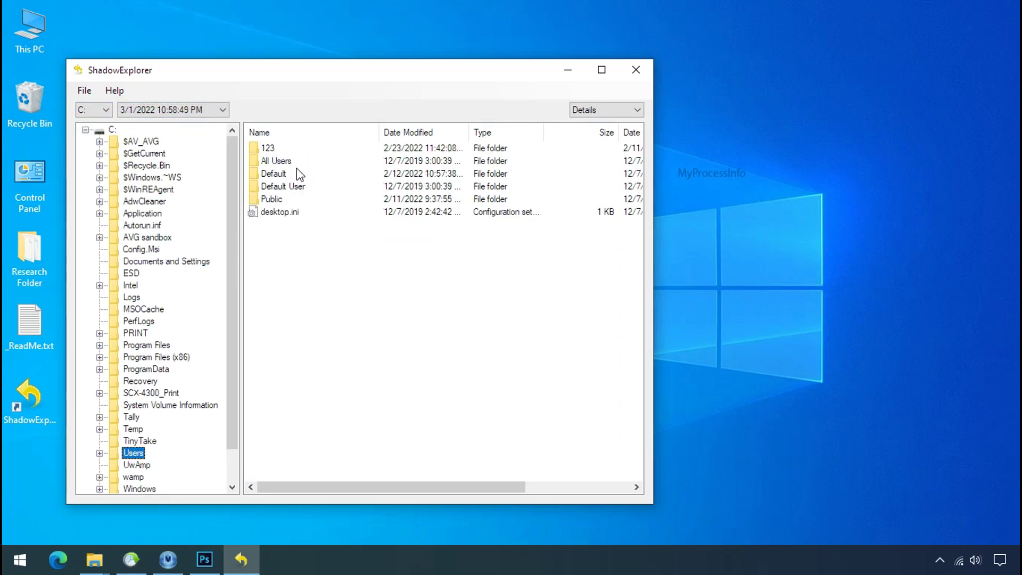
left_click(268, 148)
double_click(274, 150)
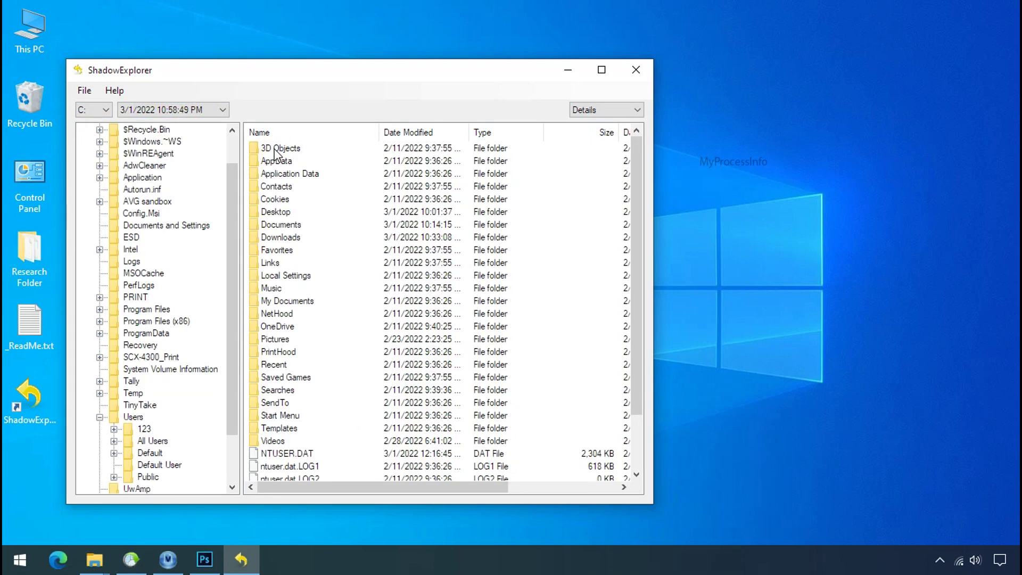
left_click(277, 213)
double_click(279, 214)
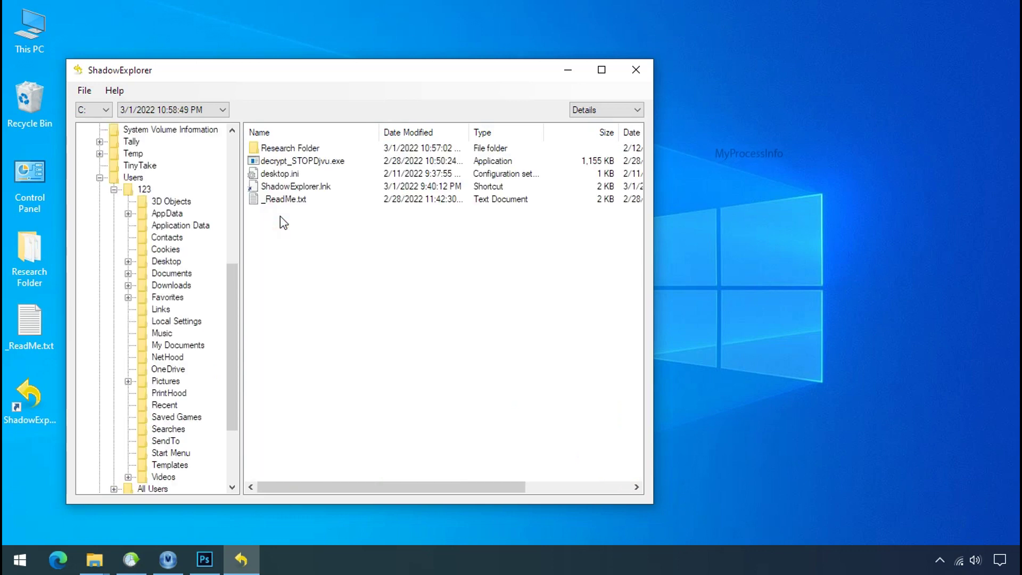
left_click(288, 148)
right_click(285, 149)
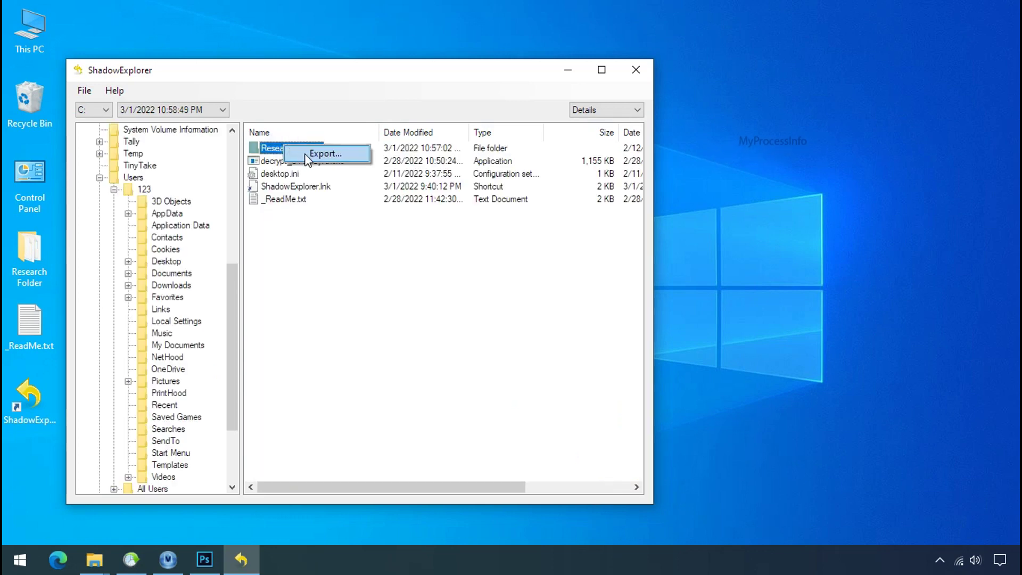
left_click(308, 154)
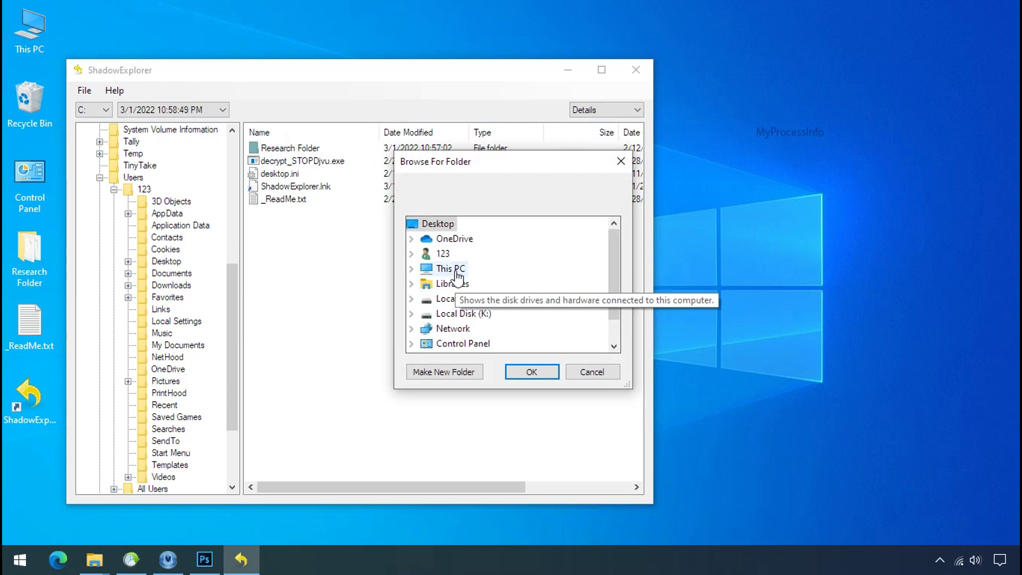
Pick the Recover folder on Softwares (G:) as the export destination.
double_click(447, 267)
scroll(495, 298, "down", 2)
double_click(476, 298)
left_click(480, 314)
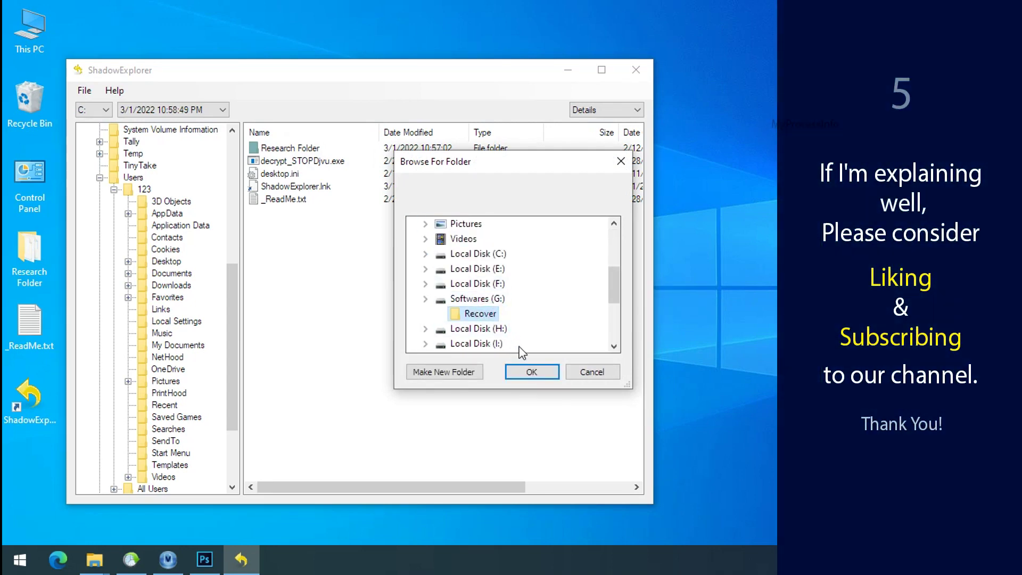
left_click(528, 373)
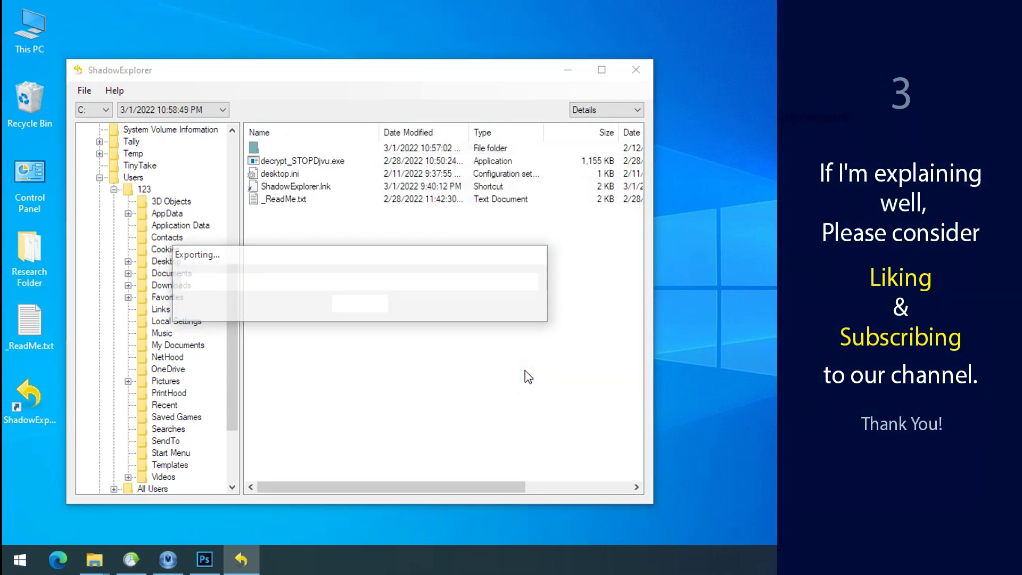
Minimize ShadowExplorer and open G:\Recover\Research Folder in File Explorer.
left_click(568, 71)
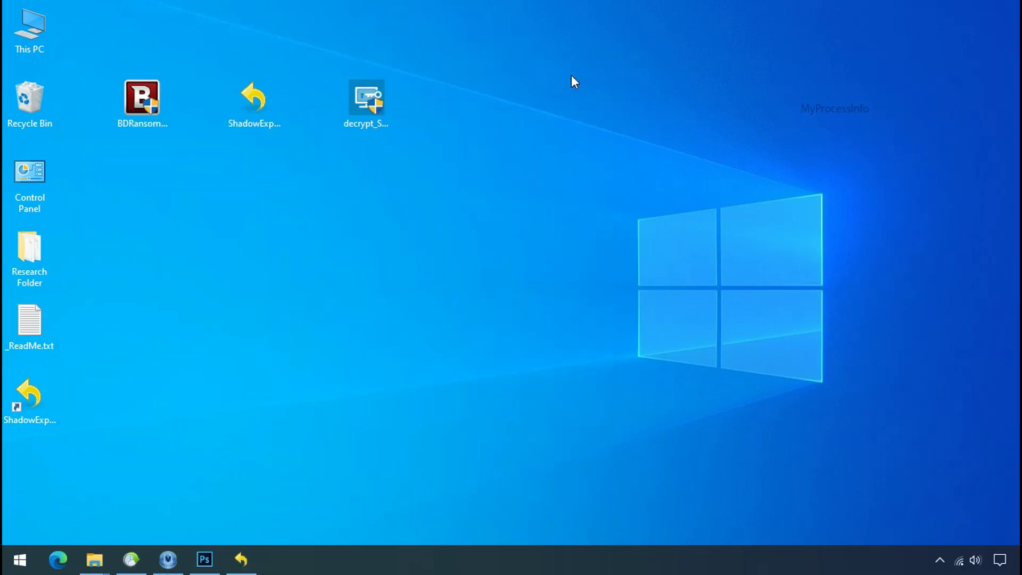
left_click(95, 559)
left_click(98, 408)
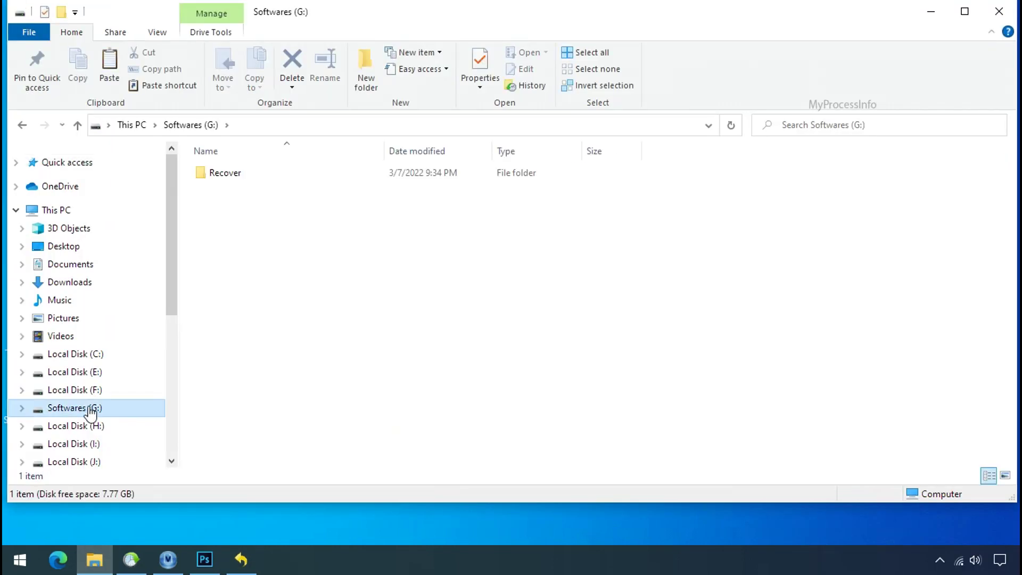
double_click(205, 173)
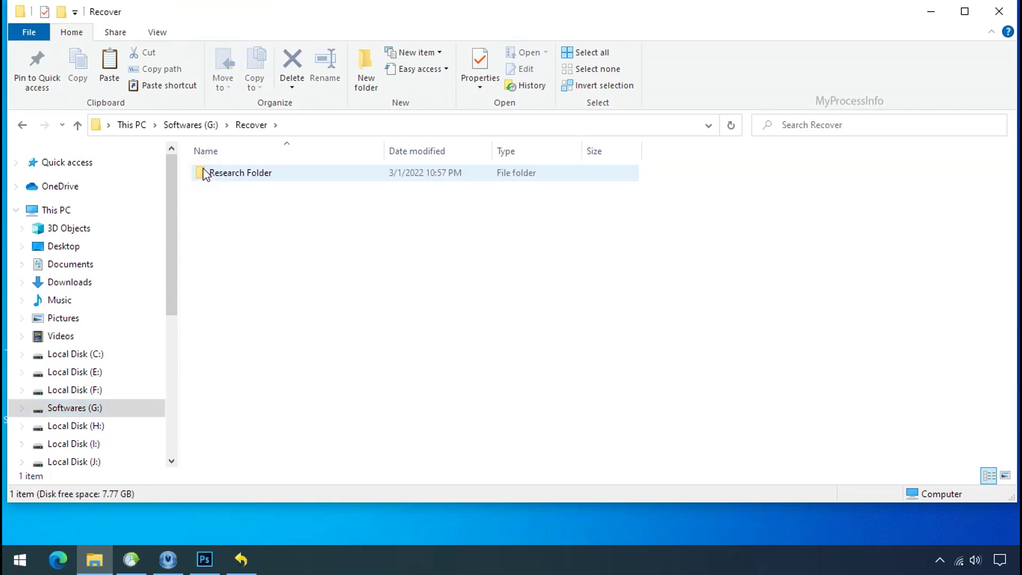
double_click(212, 174)
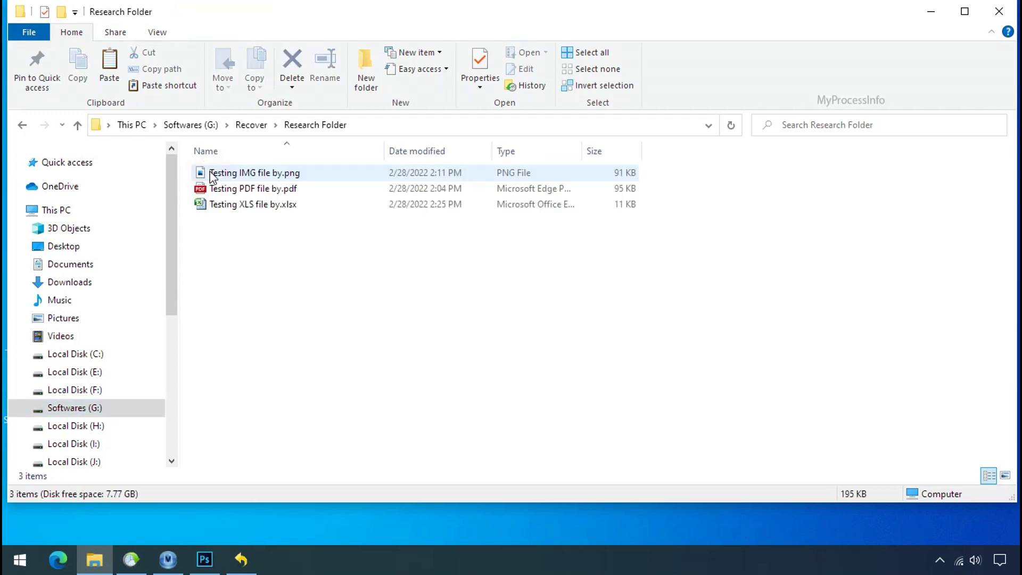
Inspect the exported PNG, PDF and XLSX test files.
left_click(229, 174)
left_click(239, 189)
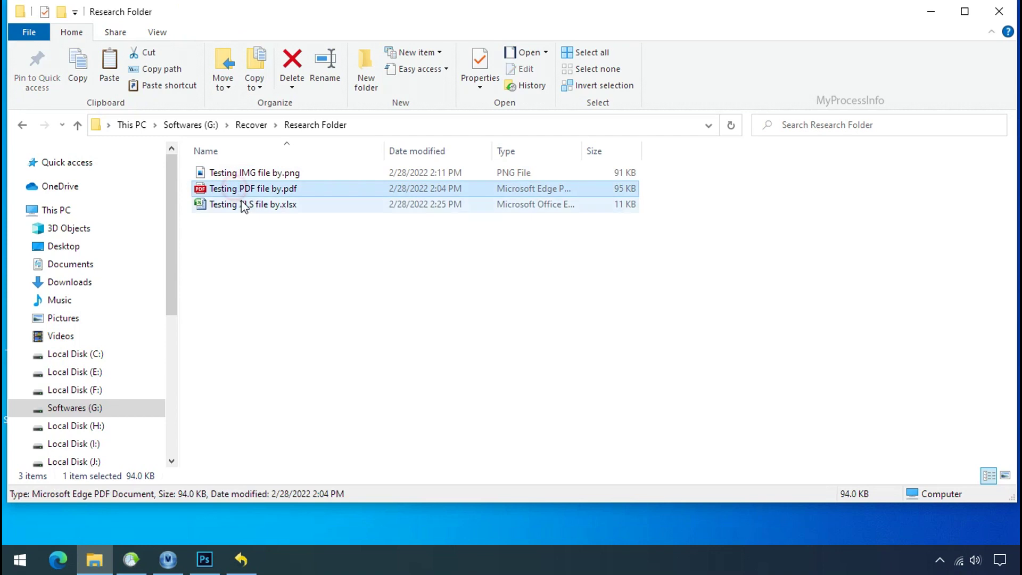
left_click(248, 205)
left_click(264, 174)
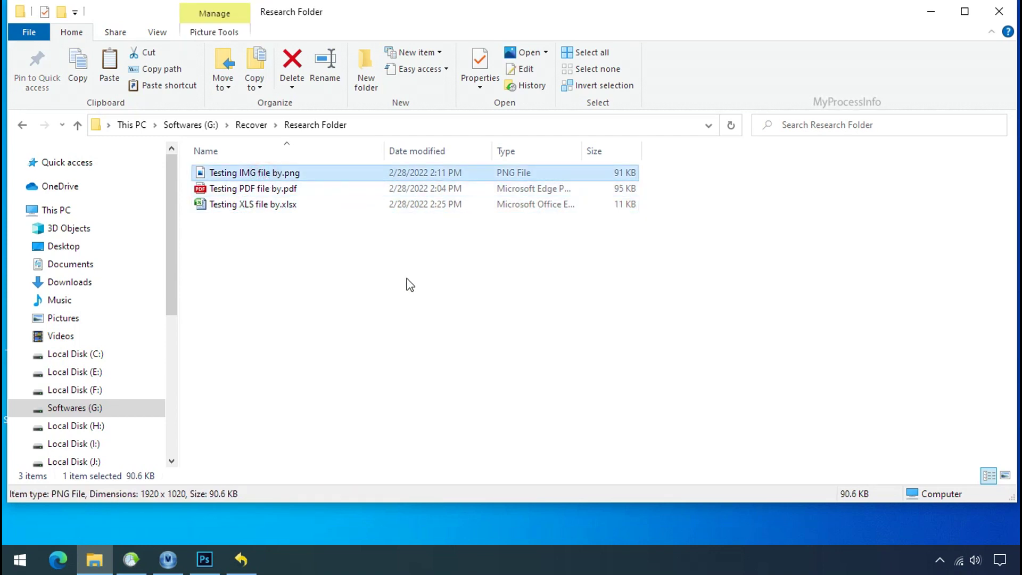
scroll(422, 294, "up", 4, "ctrl")
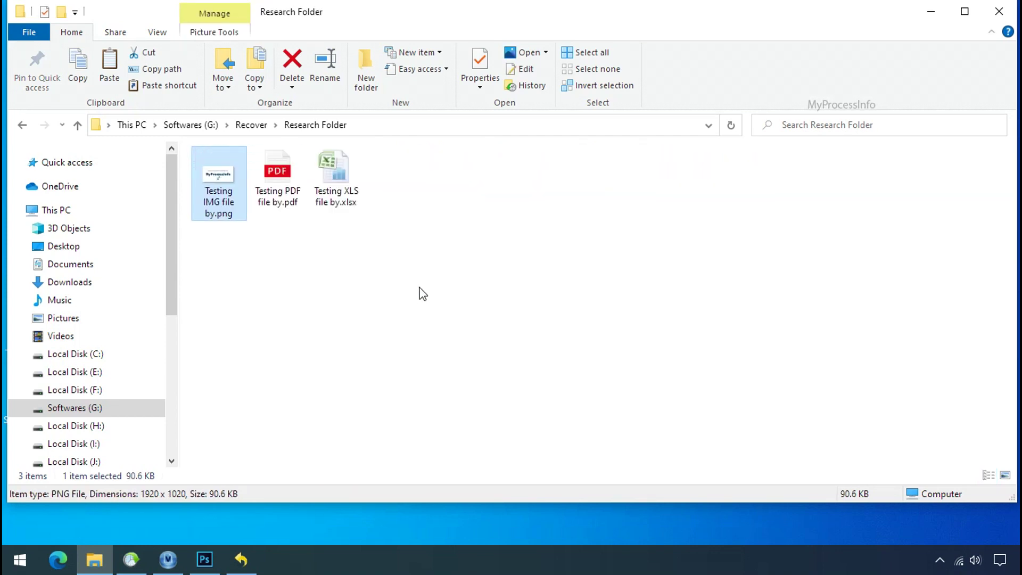
scroll(421, 293, "up", 3, "ctrl")
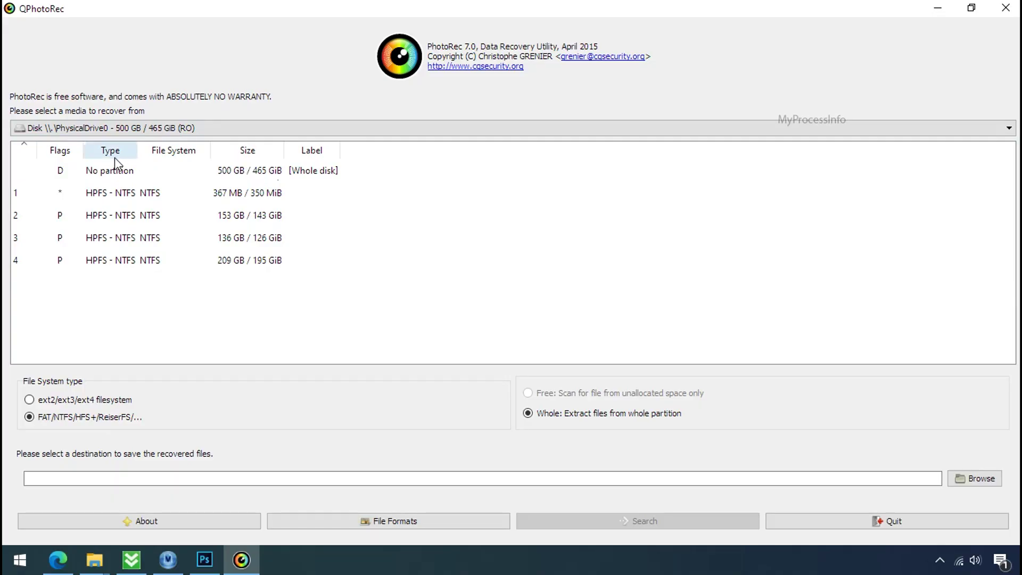
left_click(169, 128)
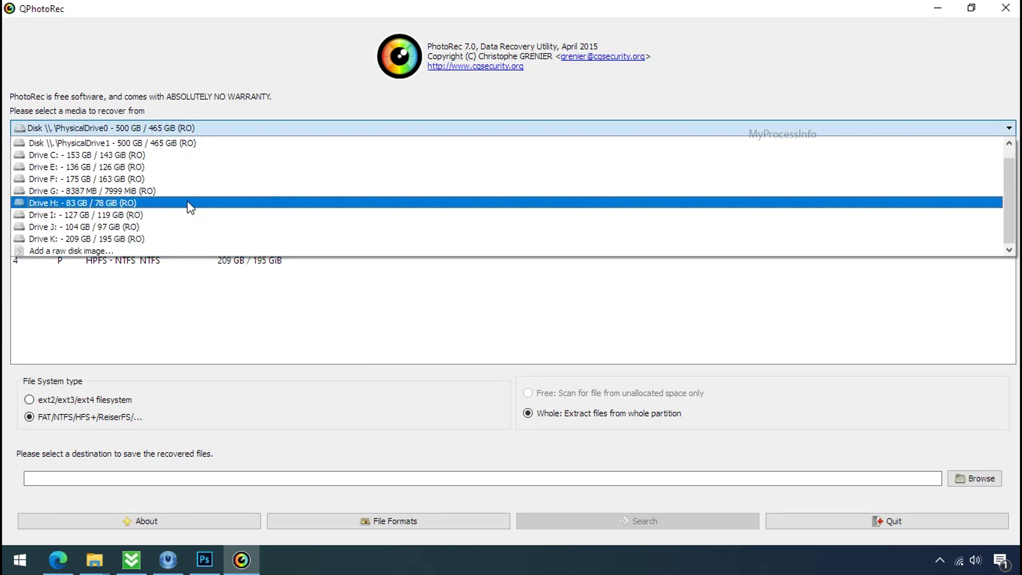
left_click(267, 82)
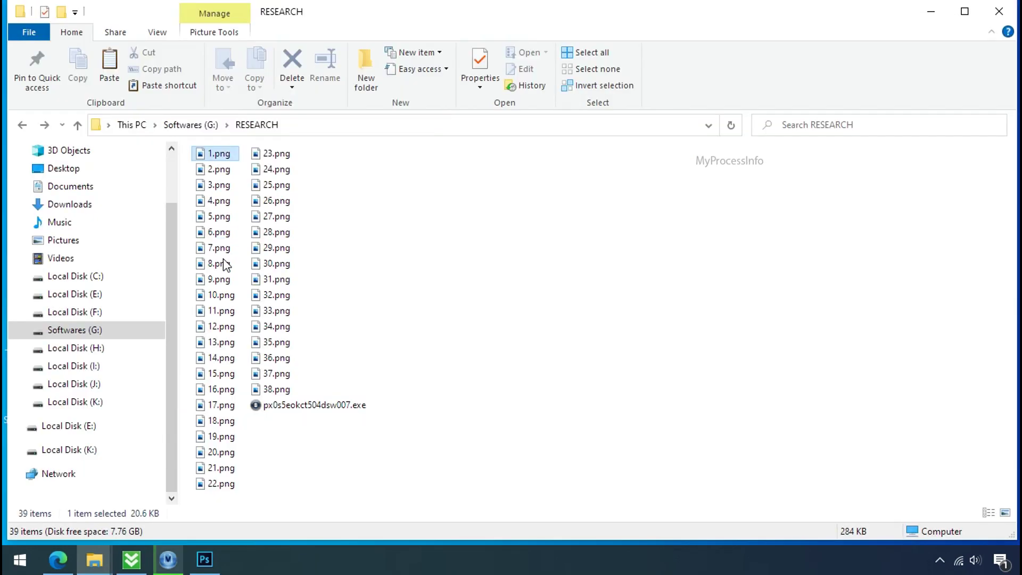
Run the px0s5eokct504dsw007.exe ransomware to encrypt the PNG files.
left_click(219, 281)
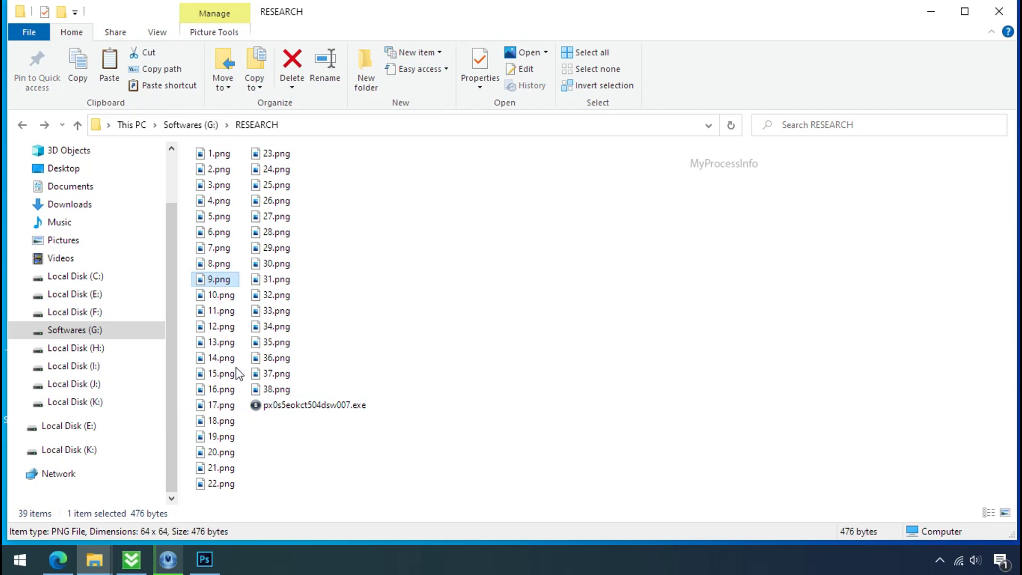
left_click(256, 407)
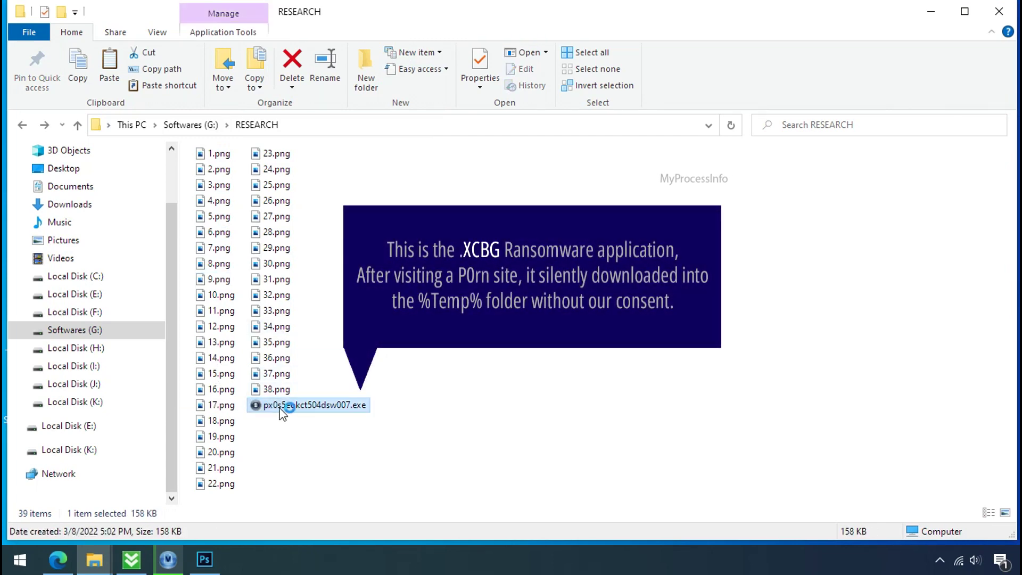
double_click(281, 407)
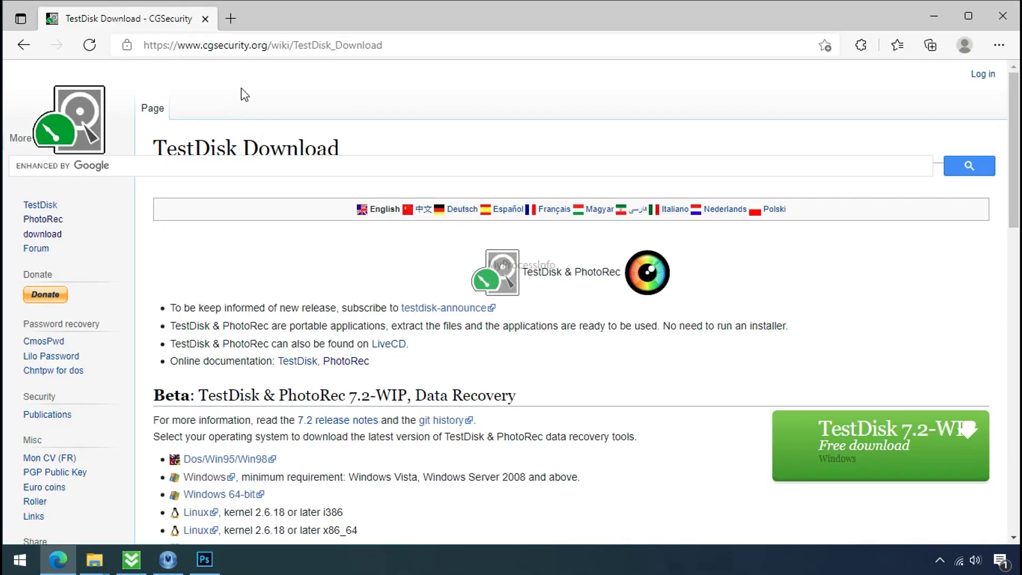
Close the browser showing the TestDisk download page.
left_click(223, 47)
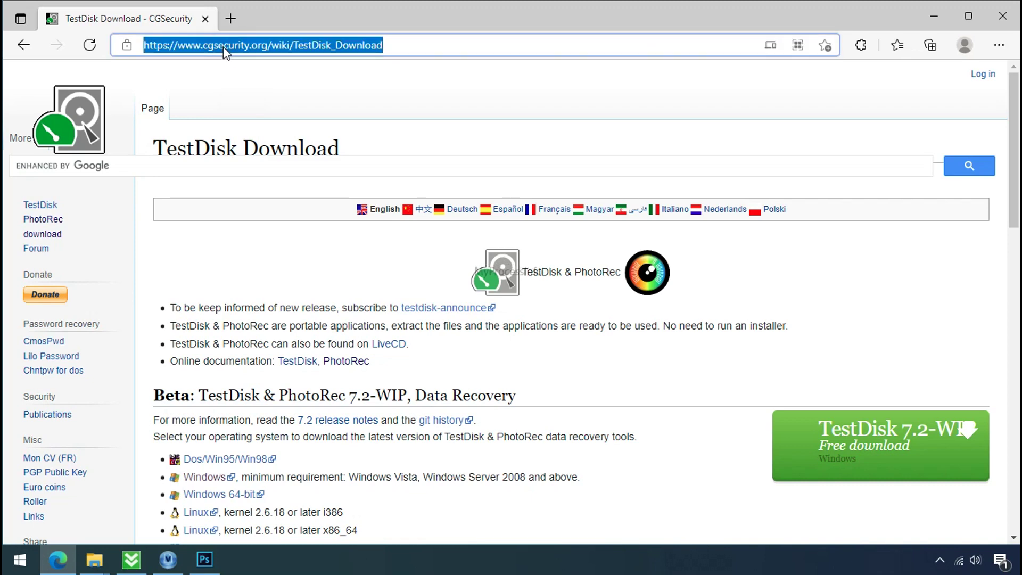
left_click(261, 97)
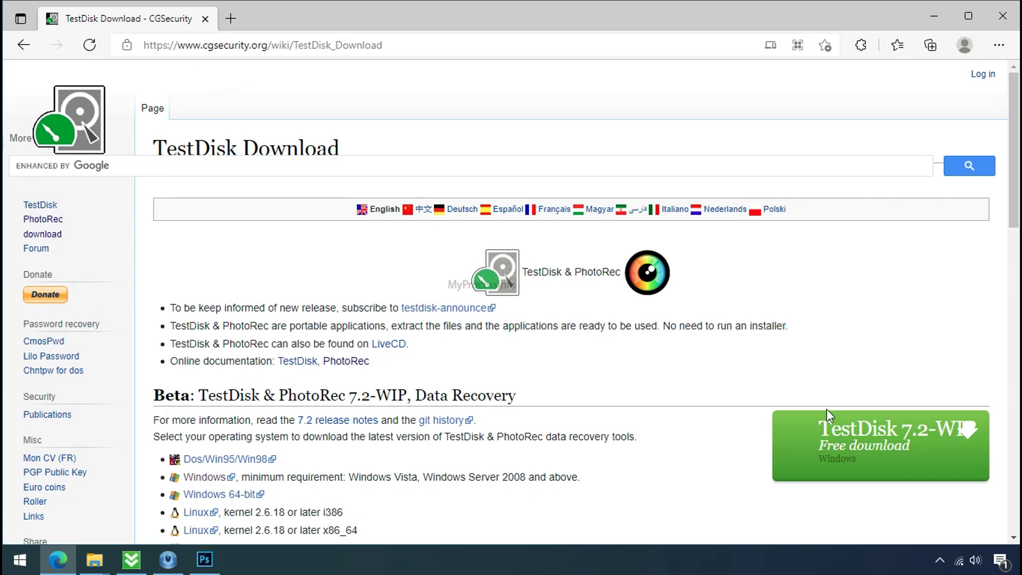
left_click(1015, 26)
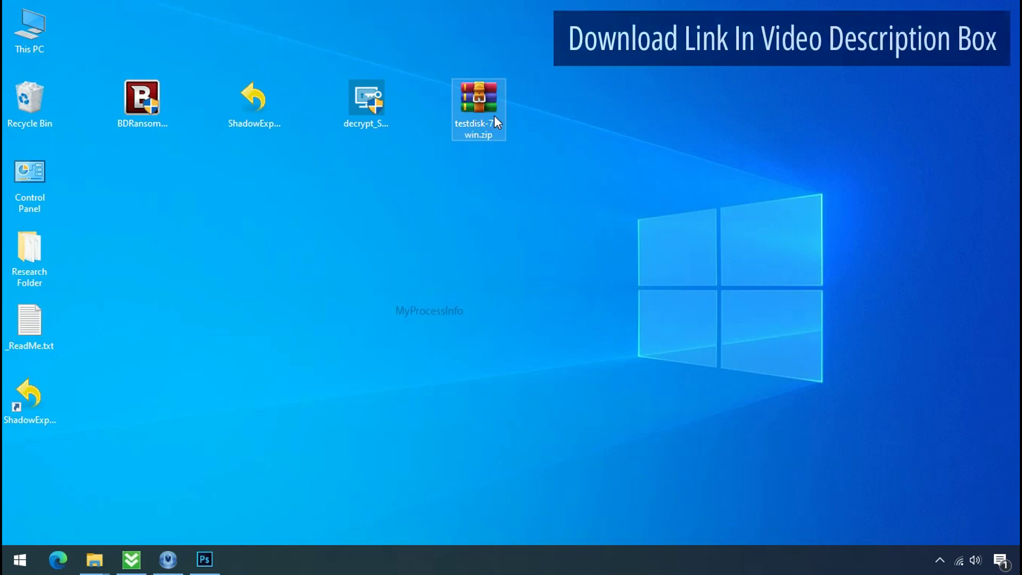
Extract the TestDisk zip to testdisk-7.0.win and launch qphotorec_win.exe from it.
right_click(495, 117)
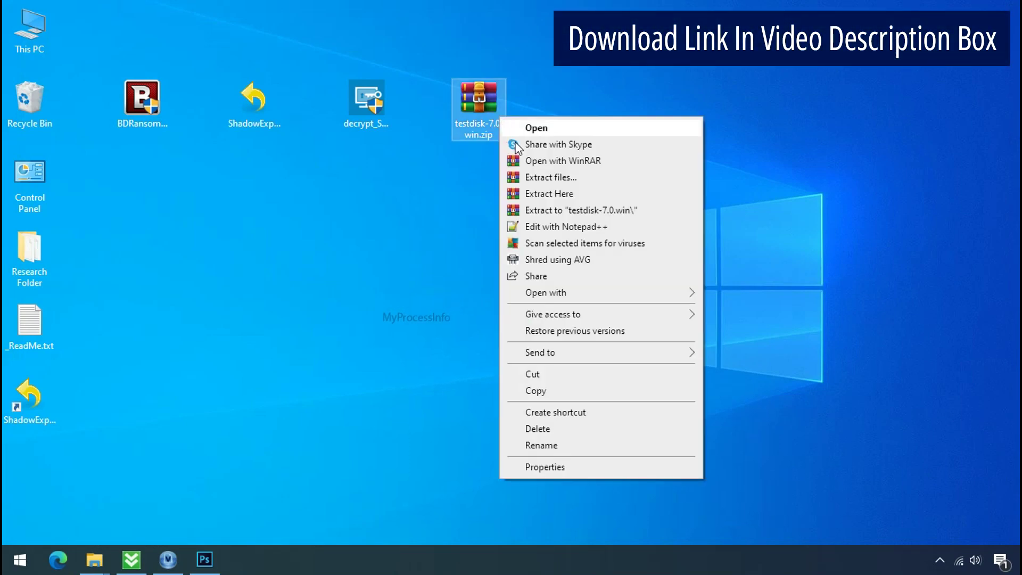
left_click(563, 210)
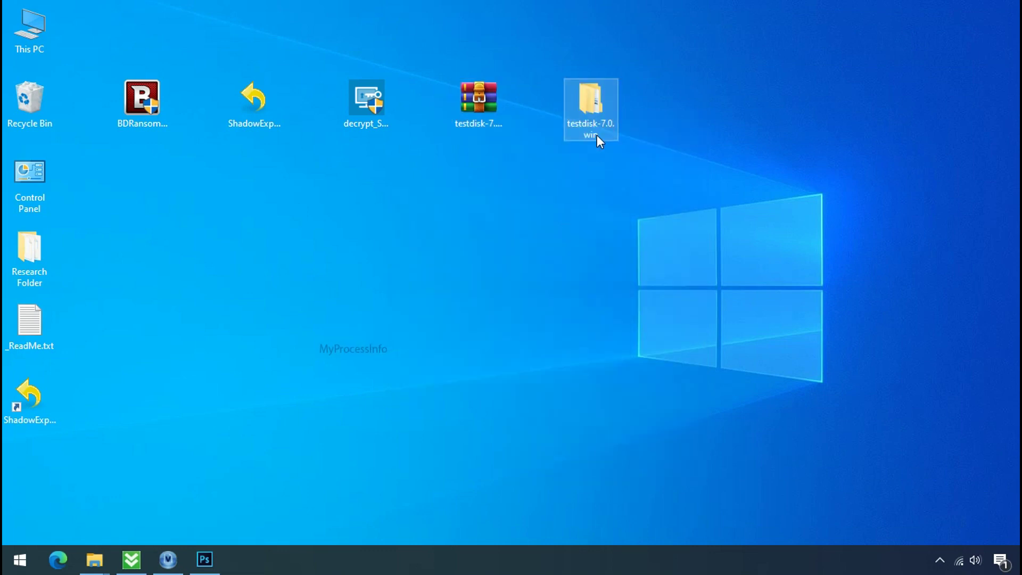
double_click(596, 135)
scroll(288, 359, "down", 5)
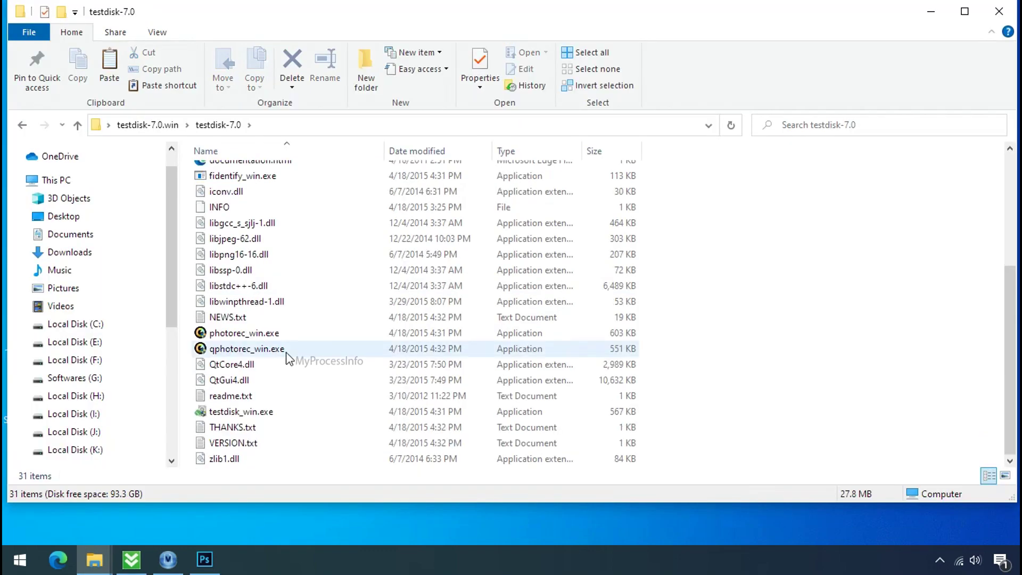
left_click(286, 350)
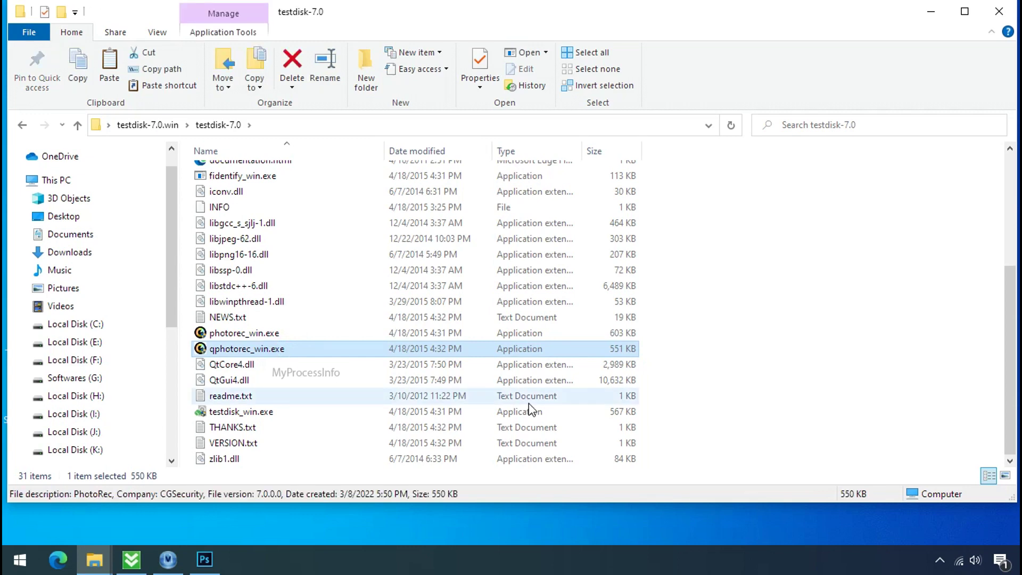
left_click(244, 349)
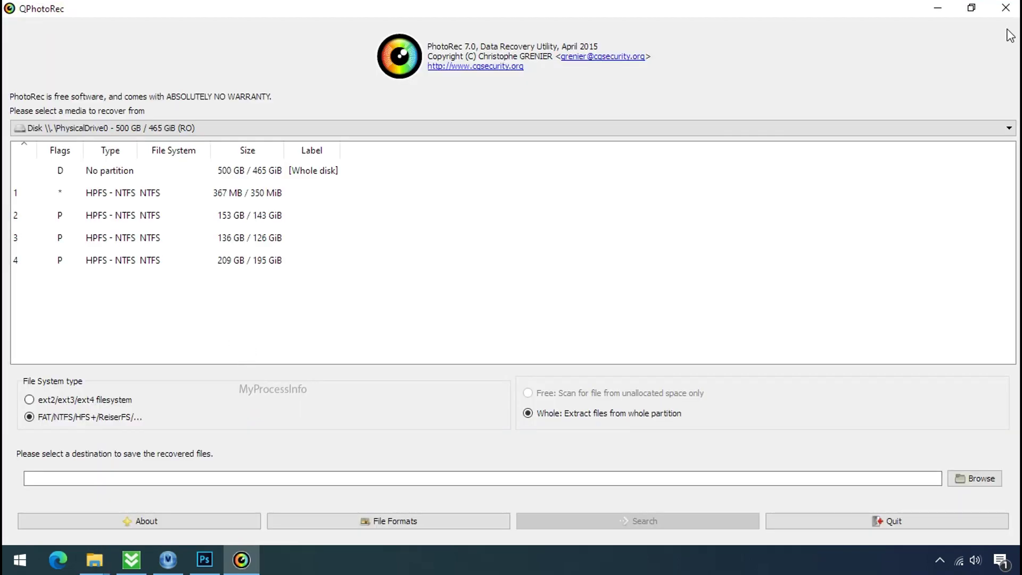
Choose Drive C: as the source, reset the file formats, and enable only jpg and png.
left_click(205, 128)
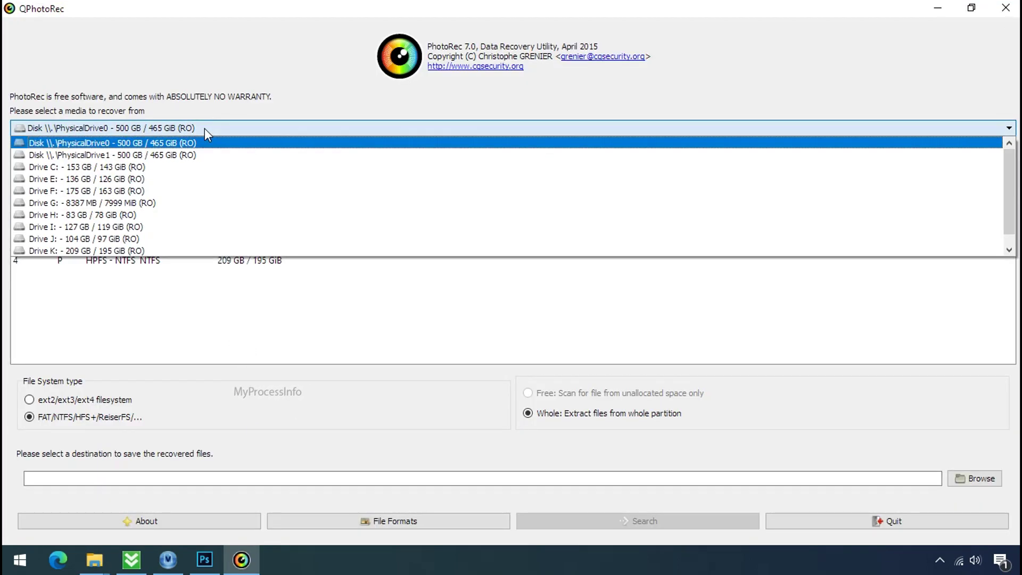
left_click(217, 169)
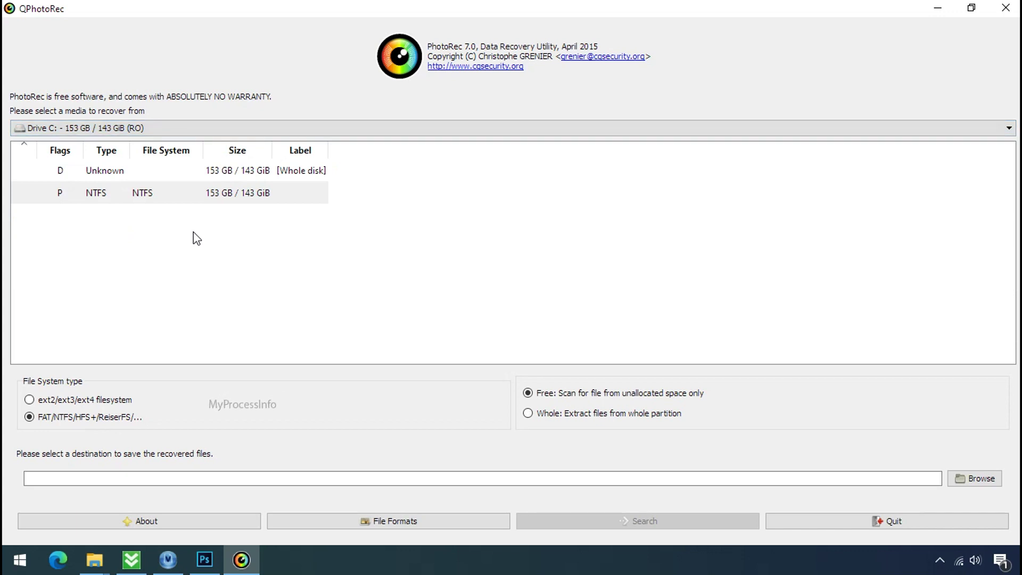
left_click(377, 524)
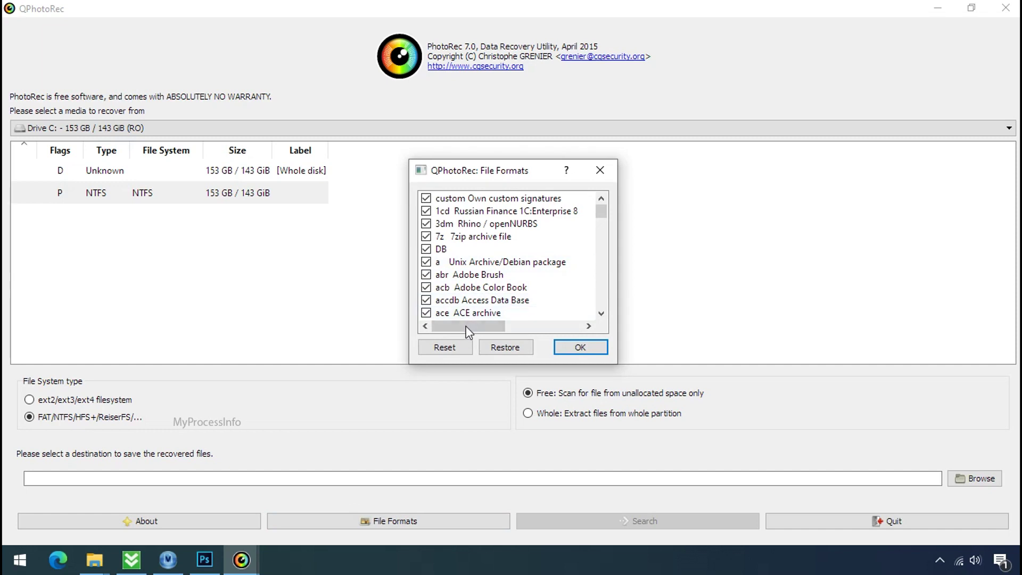
left_click(445, 347)
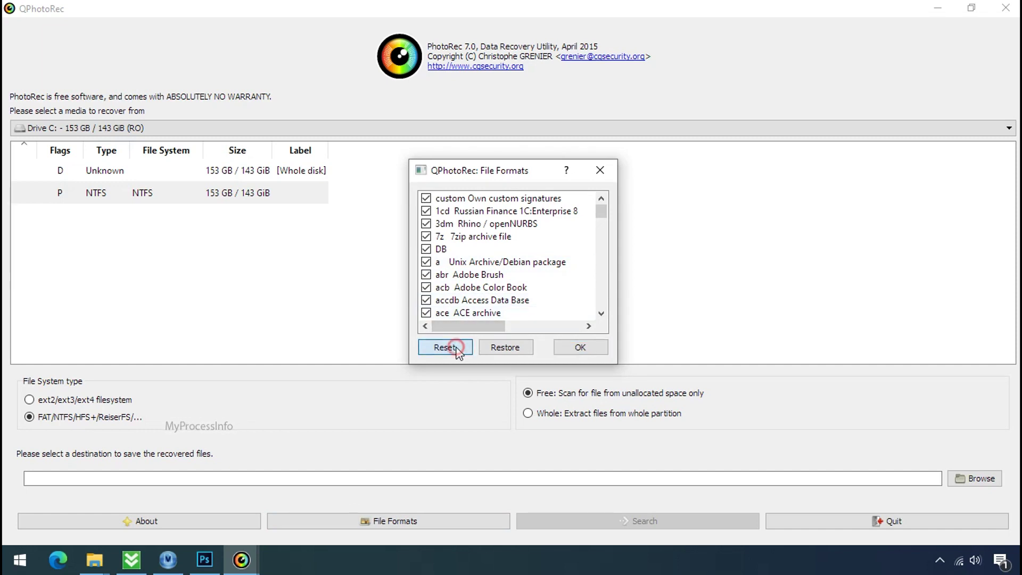
left_click(459, 286)
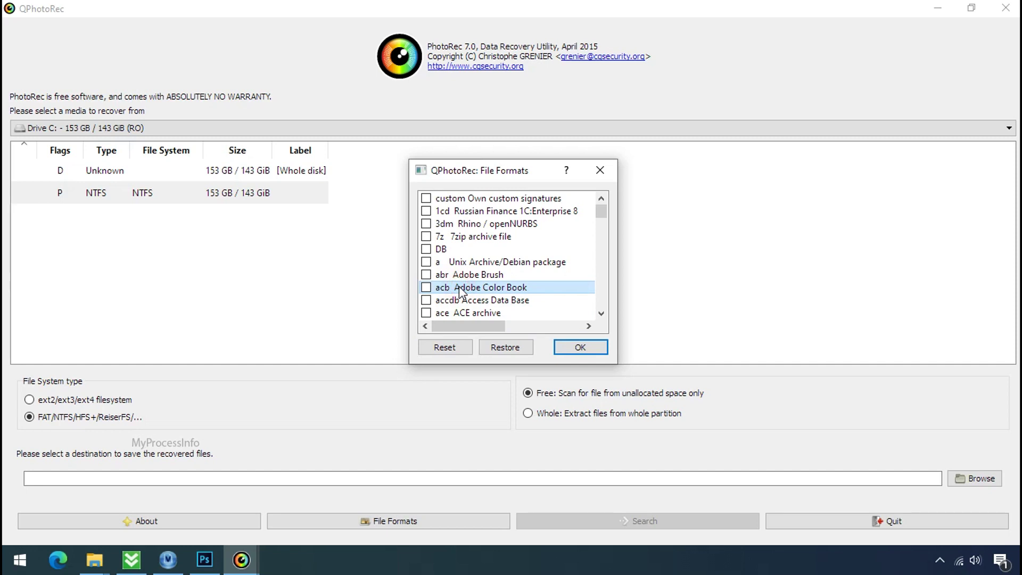
key("j")
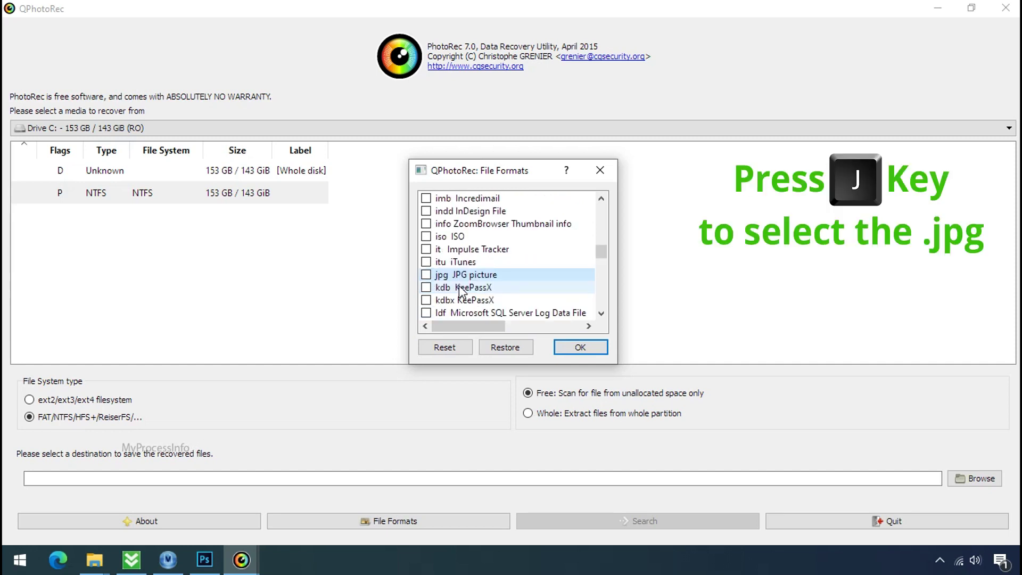
left_click(426, 275)
key("p")
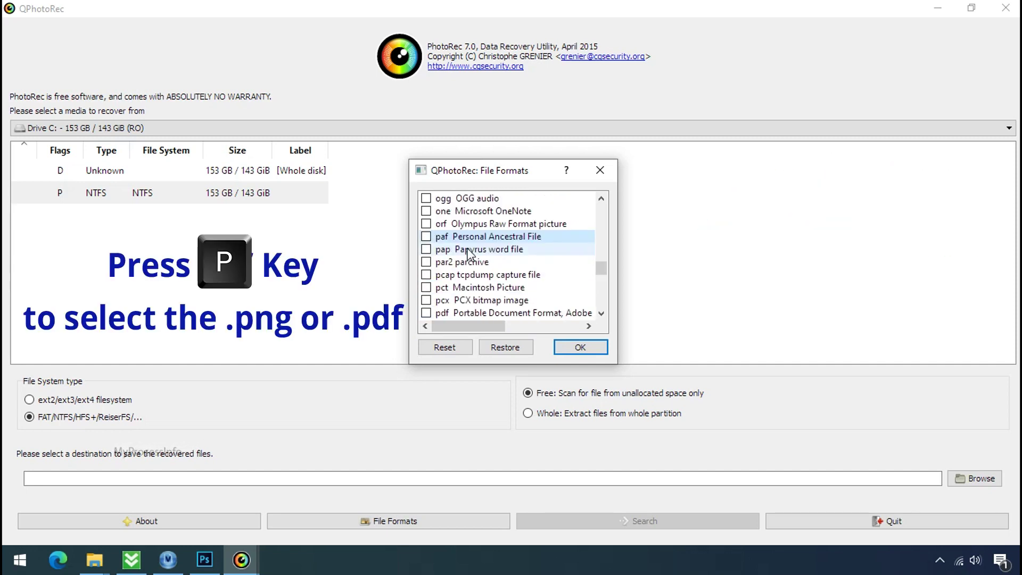
scroll(469, 255, "down", 2)
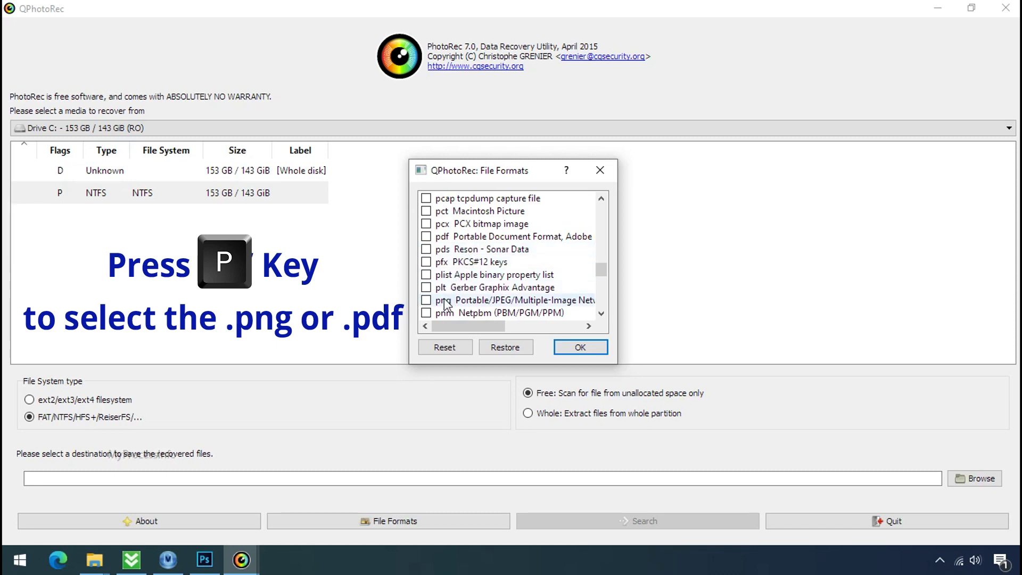
left_click(425, 299)
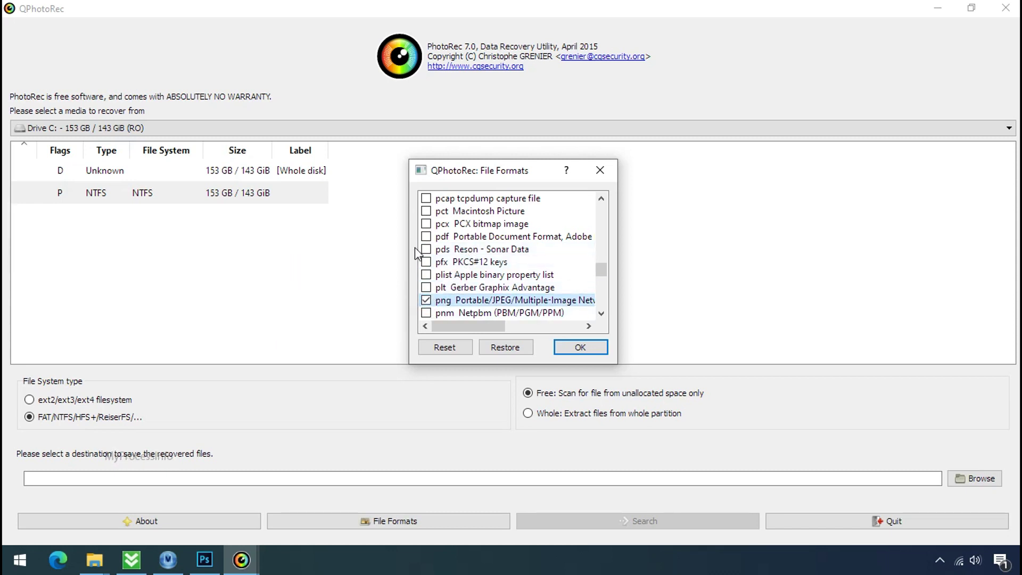
left_click(578, 348)
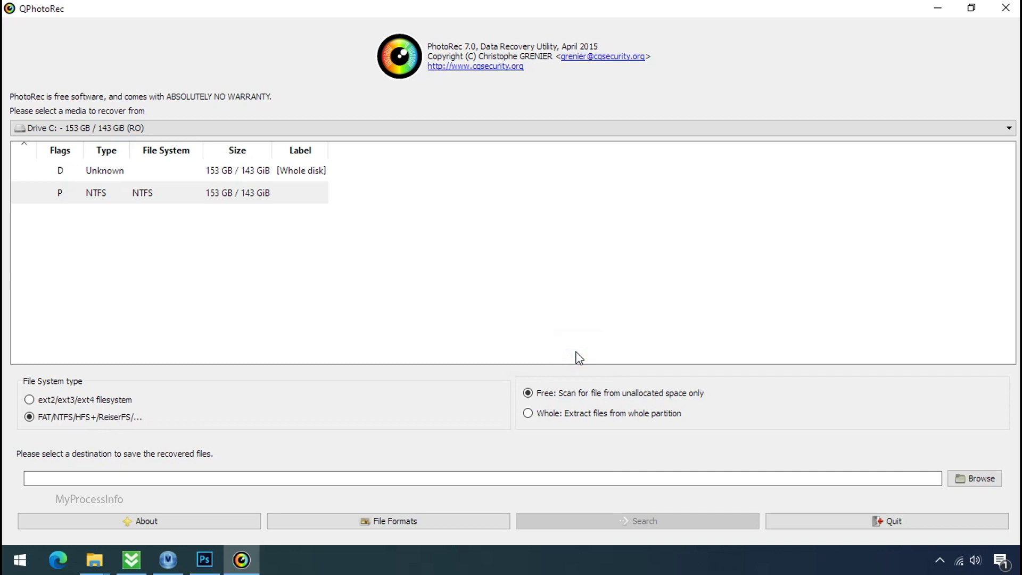
Create a new G:\Recovery folder as the destination and start the Drive C: scan.
left_click(995, 479)
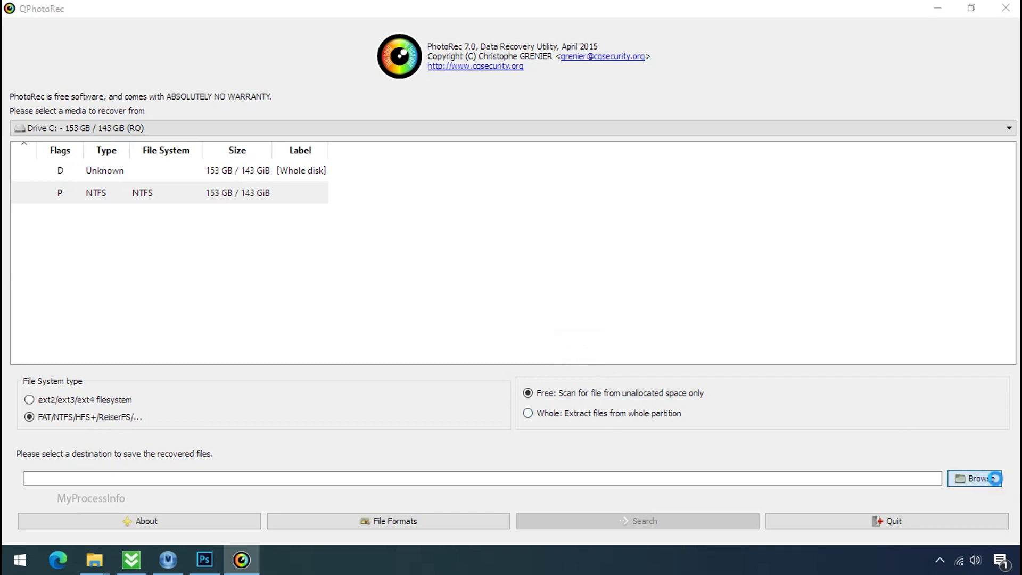
right_click(182, 190)
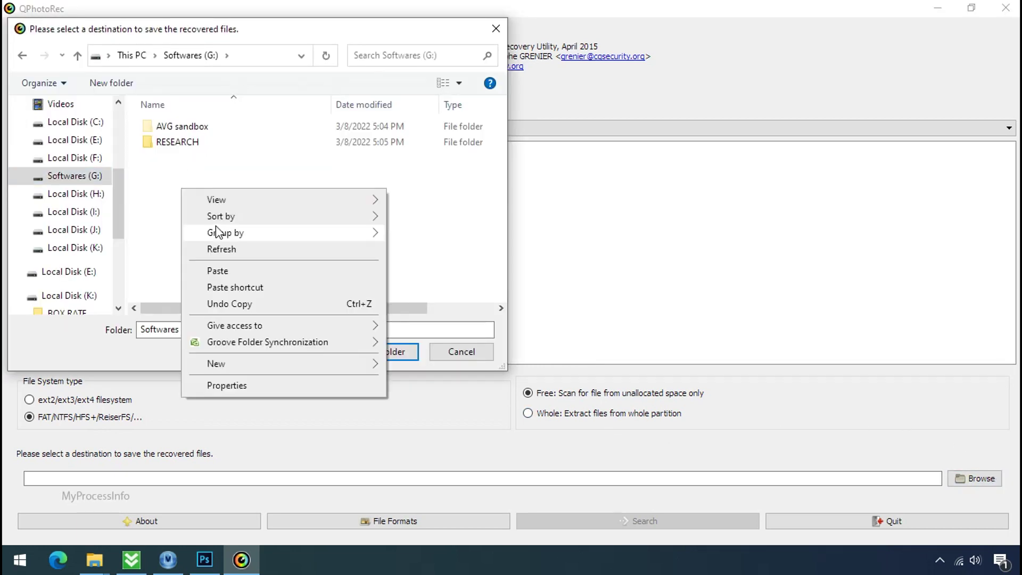
mouse_move(319, 363)
left_click(417, 360)
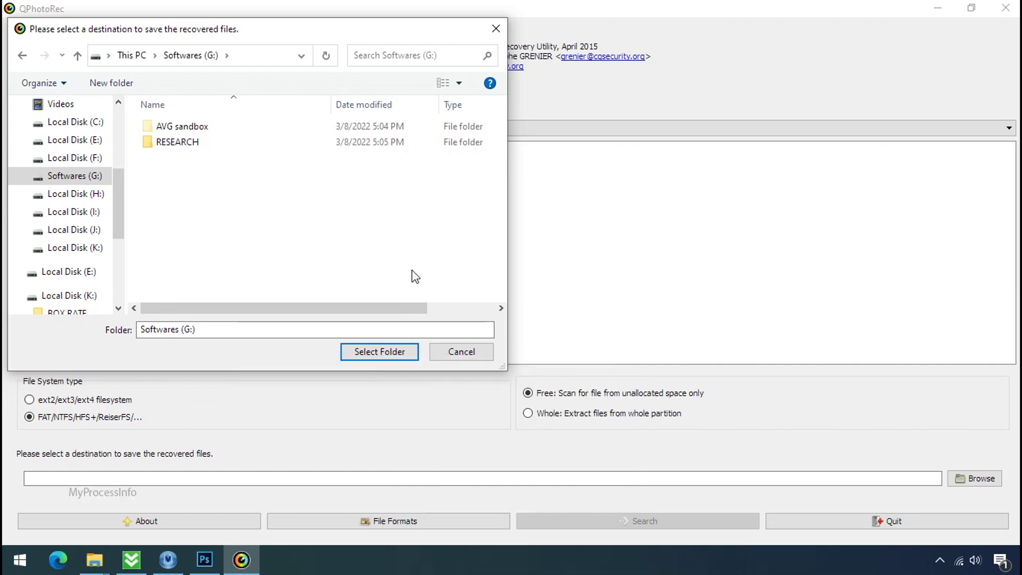
type("Recovery")
key("Return")
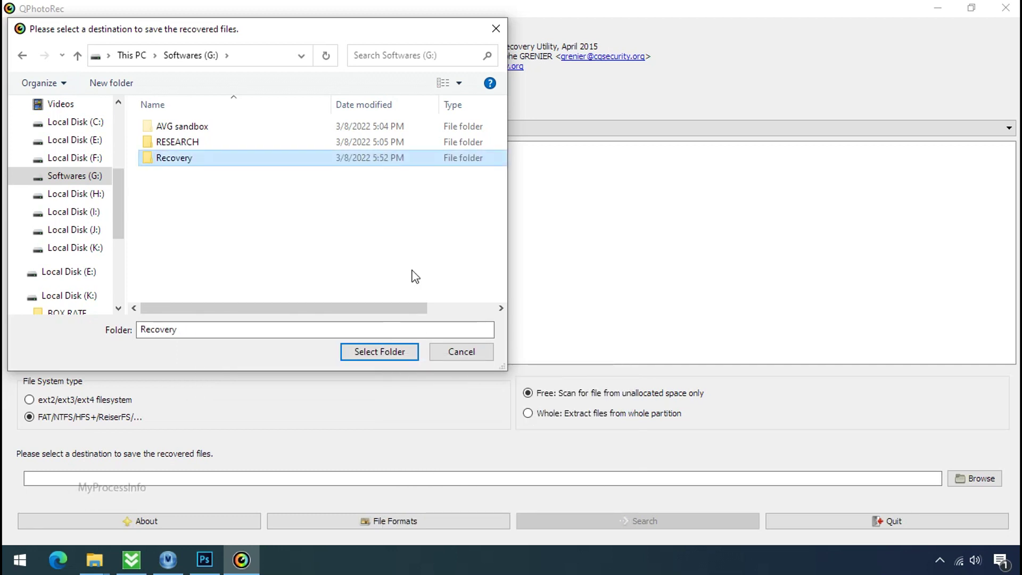
left_click(379, 357)
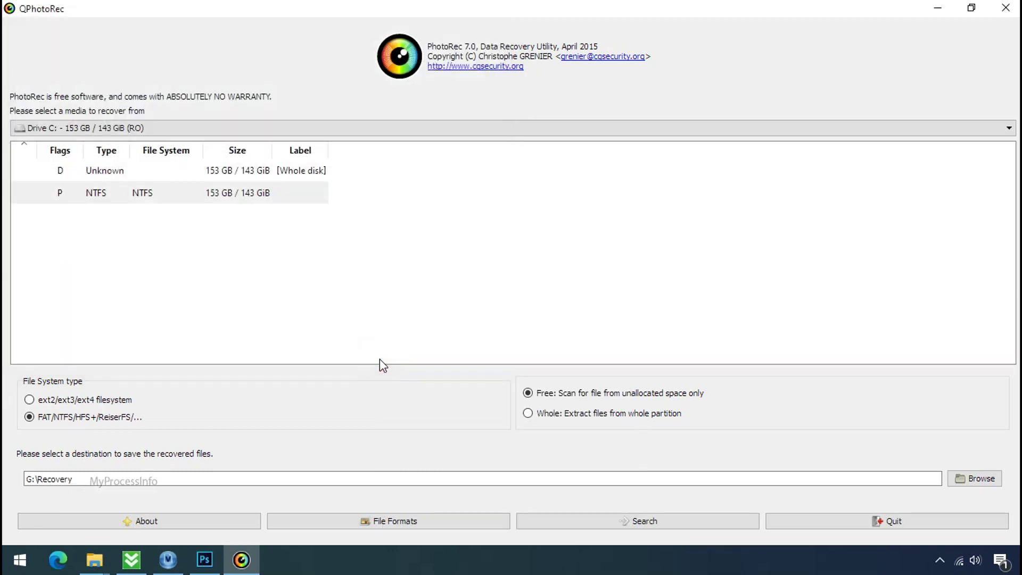
left_click(644, 521)
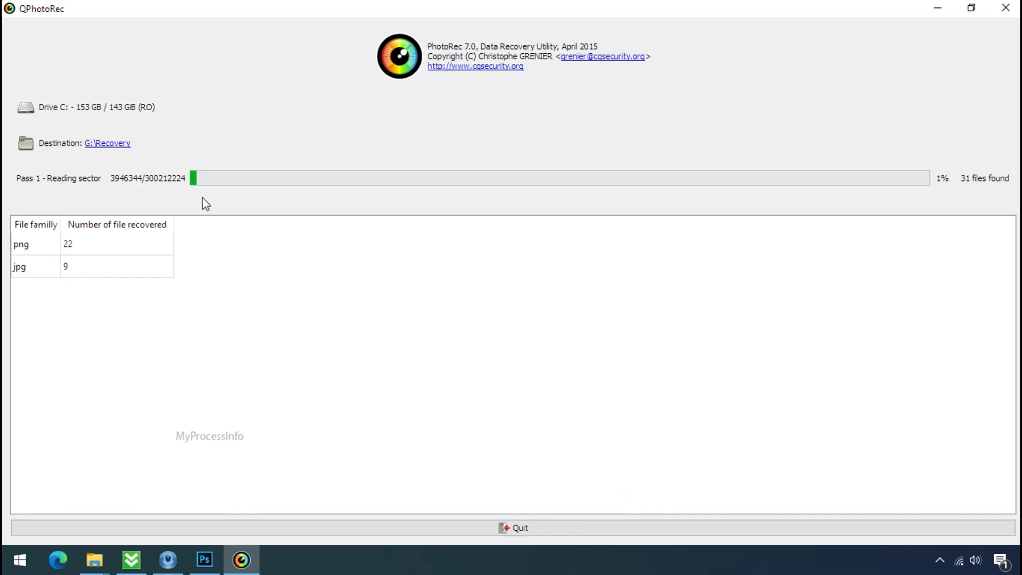
left_click(971, 7)
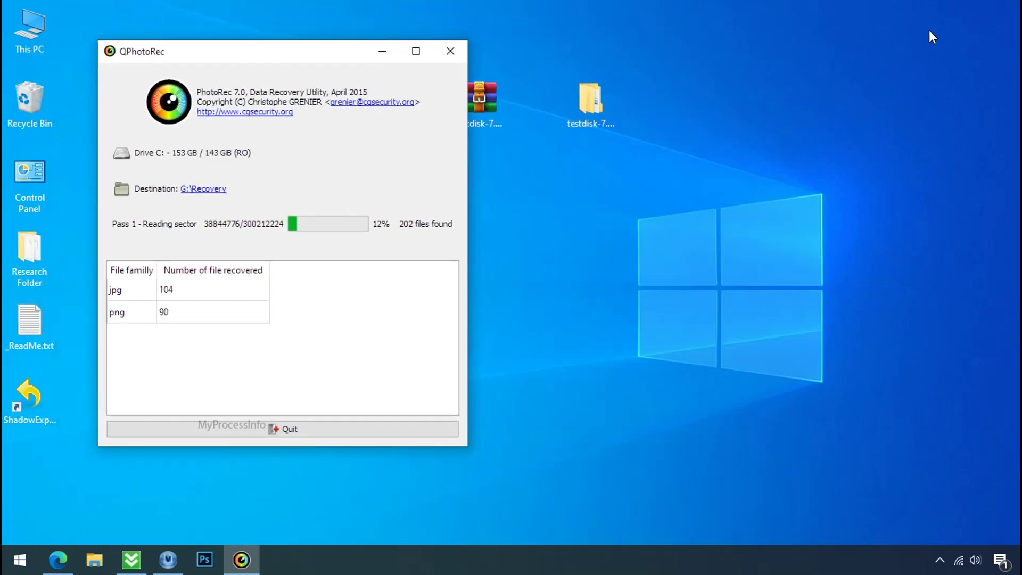
Open G:\Recovery\recup_dir.3 in File Explorer and scroll through the recovered jpg and png files.
key("super+e")
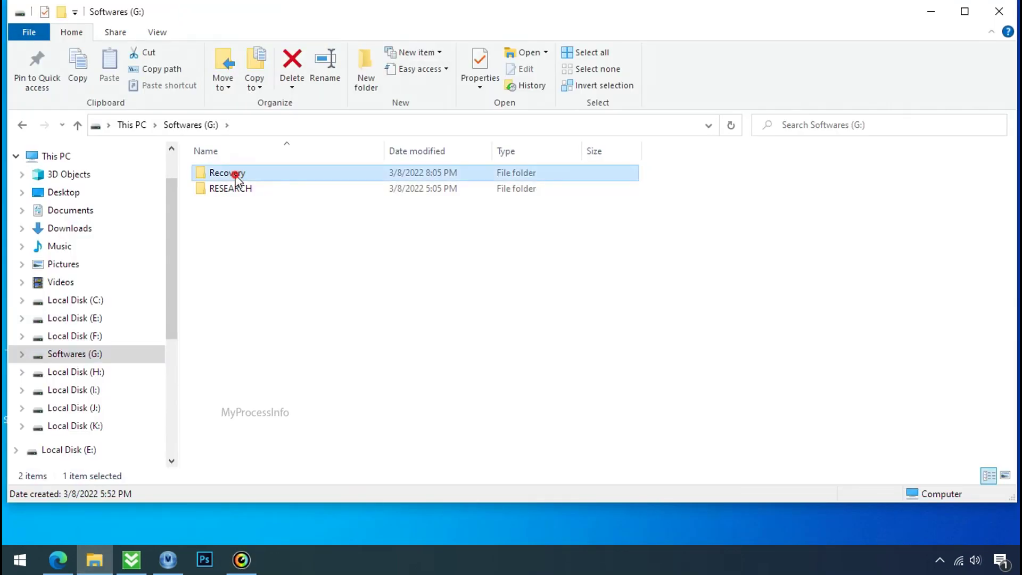
double_click(228, 174)
left_click(238, 187)
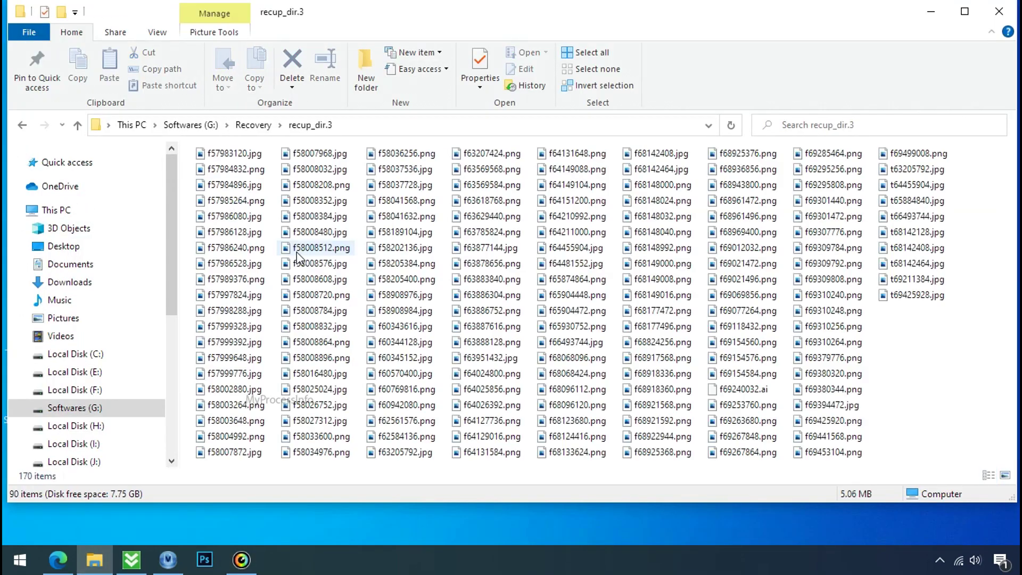
scroll(308, 252, "down", 2)
scroll(333, 251, "down", 4)
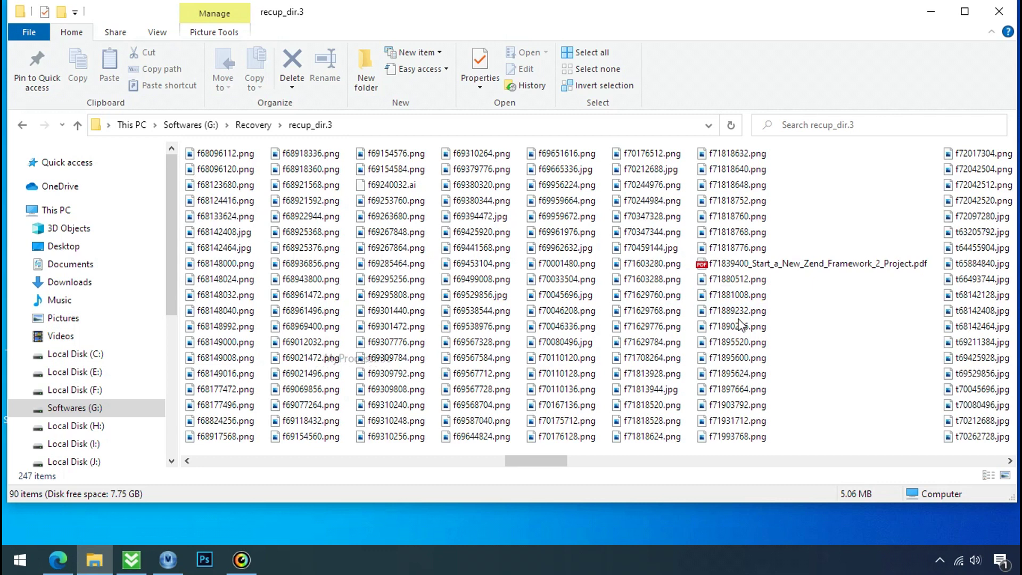
scroll(739, 325, "down", 3)
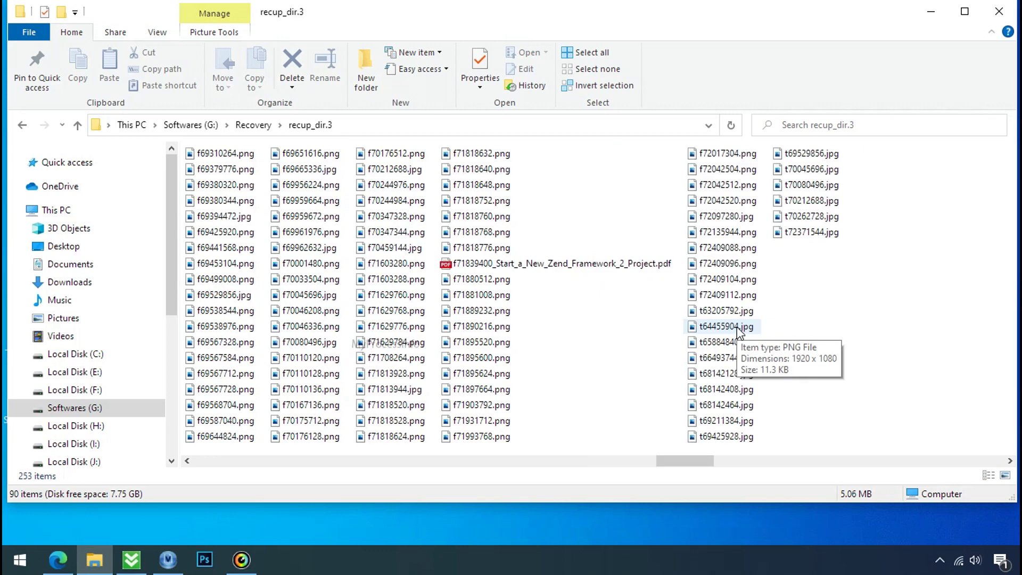
scroll(737, 327, "down", 1)
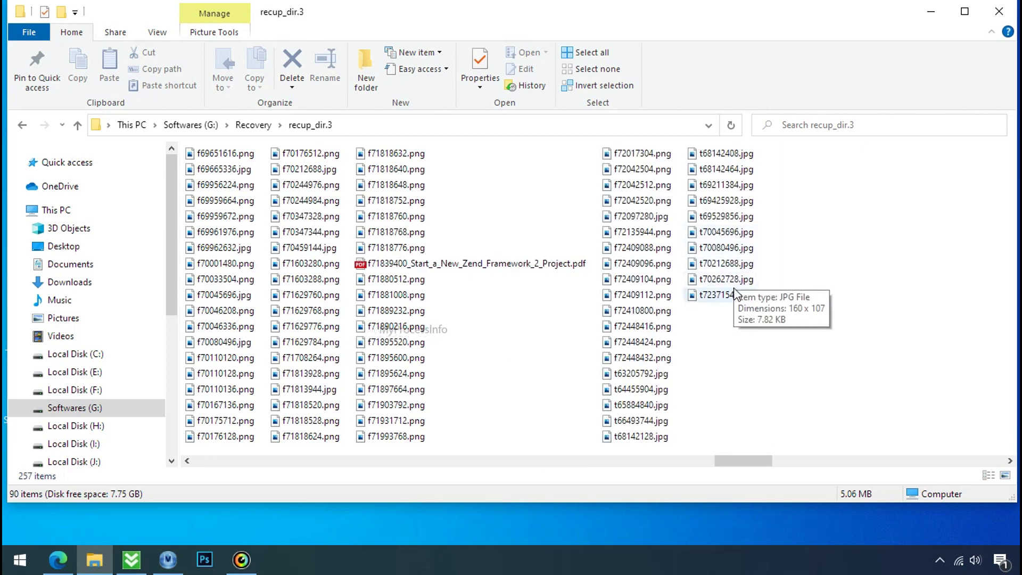
scroll(727, 349, "down", 3)
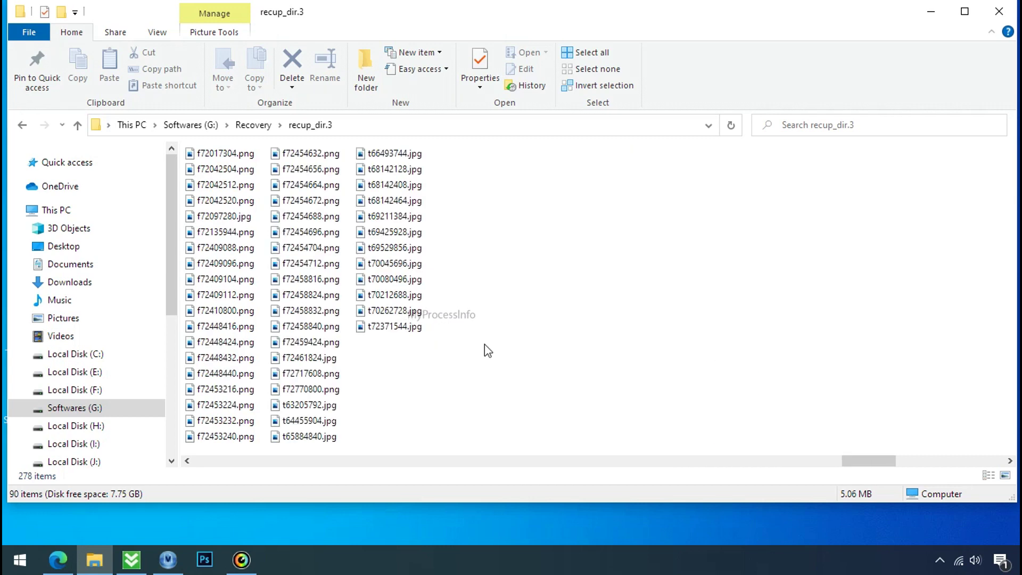